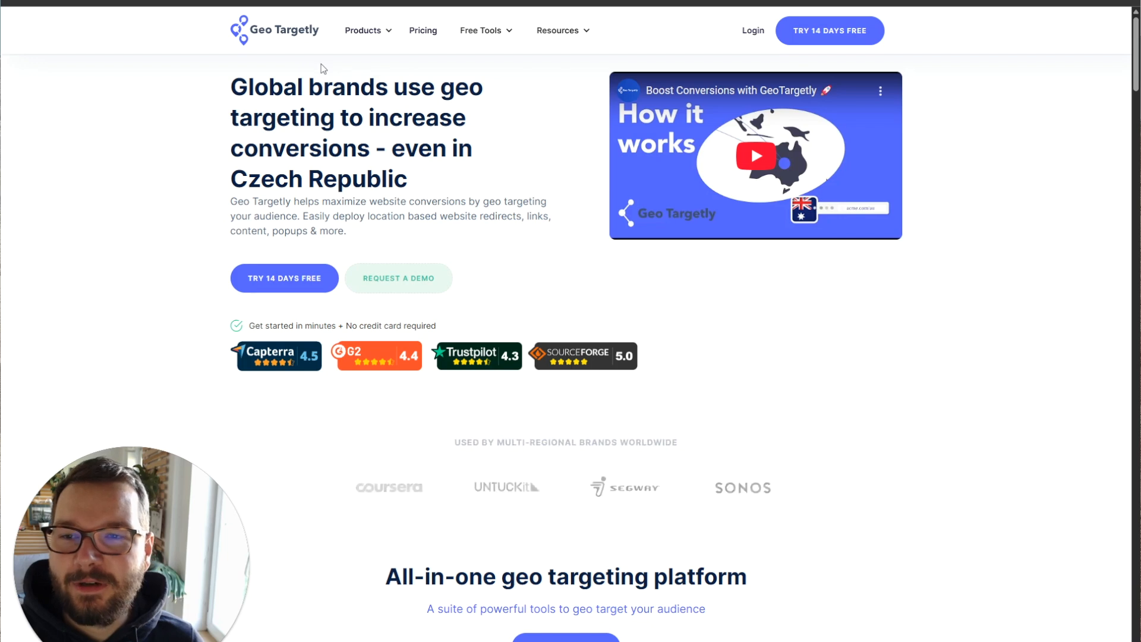
# Open the StereoNET case study and read how it uses Geo Javascript for geo-targeted ads
pyautogui.moveTo(350, 39)
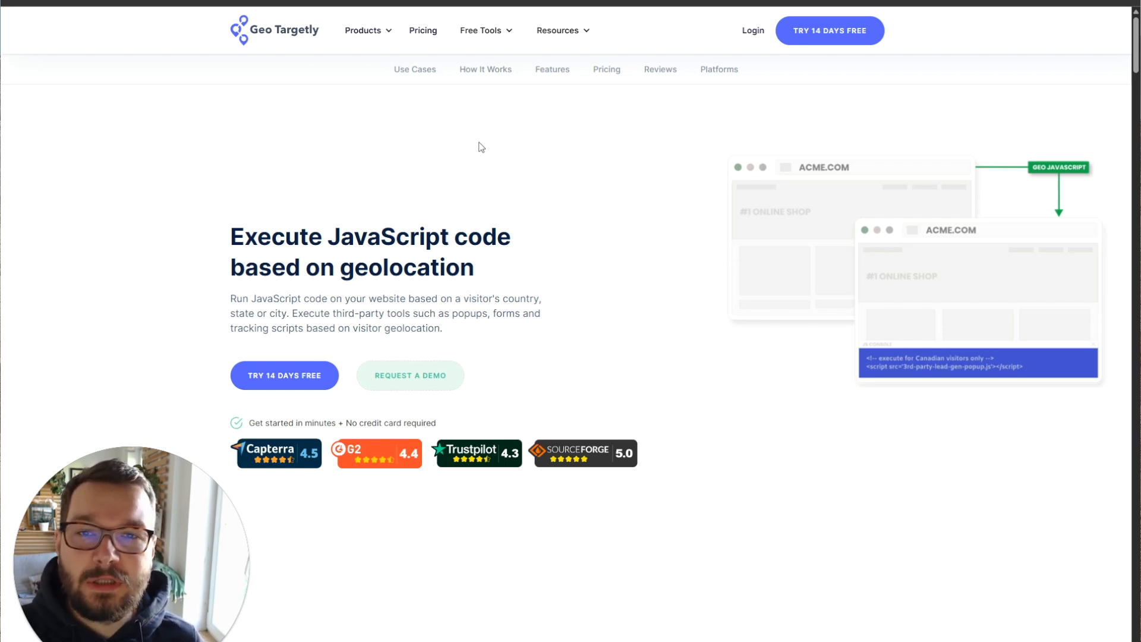
pyautogui.moveTo(573, 35)
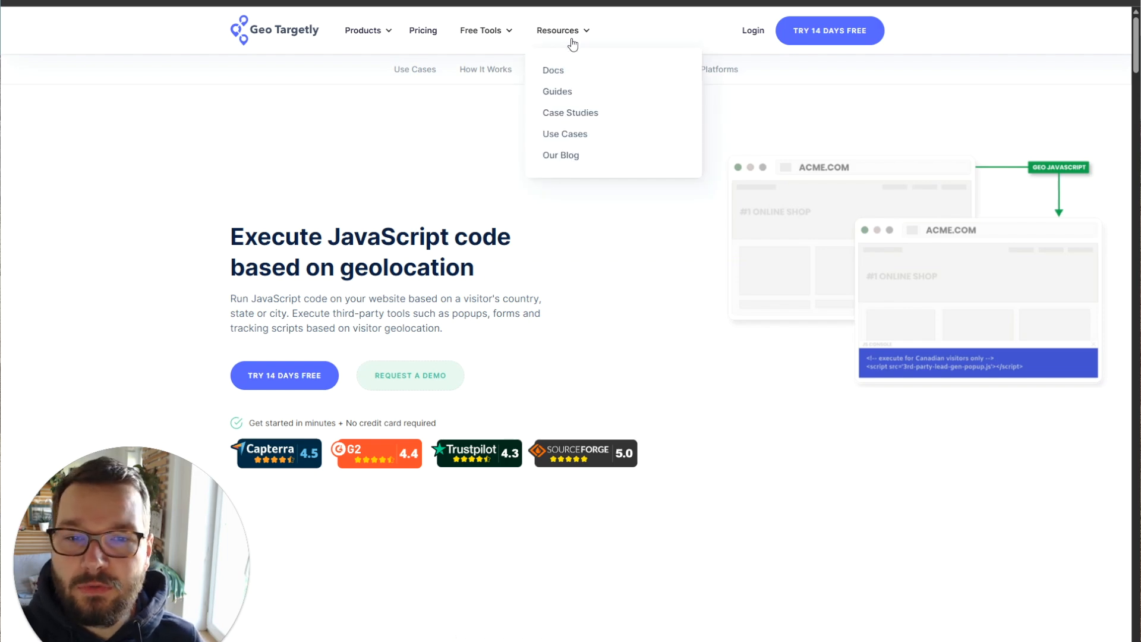
pyautogui.click(562, 114)
pyautogui.scroll(-6, 408, 482)
pyautogui.click(409, 482)
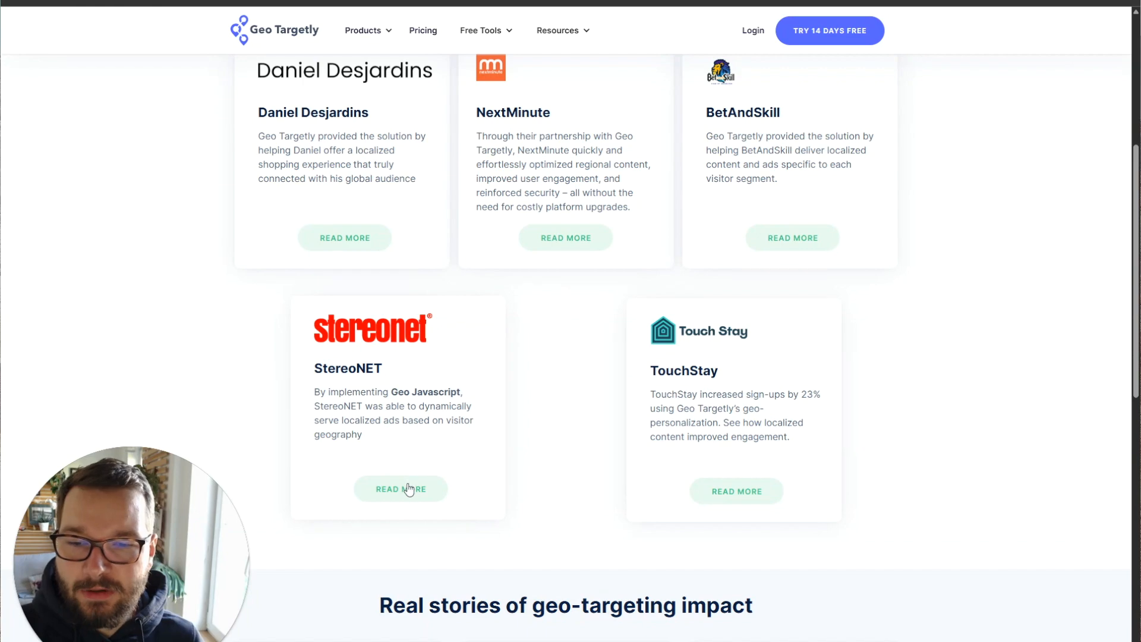
pyautogui.scroll(-15, 437, 210)
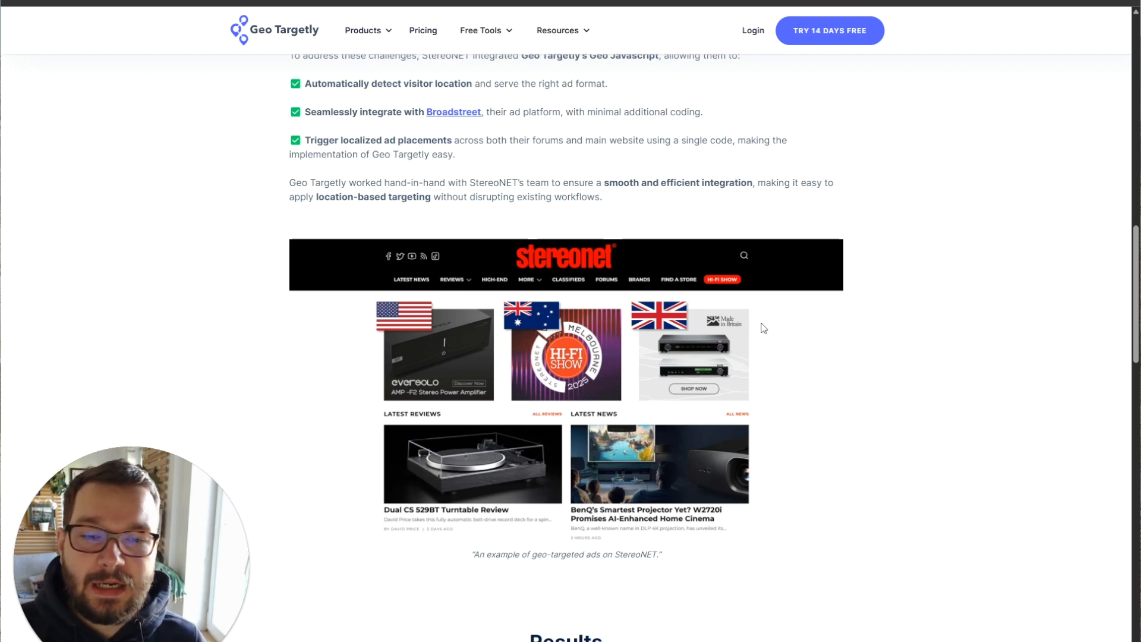
pyautogui.scroll(-1, 760, 327)
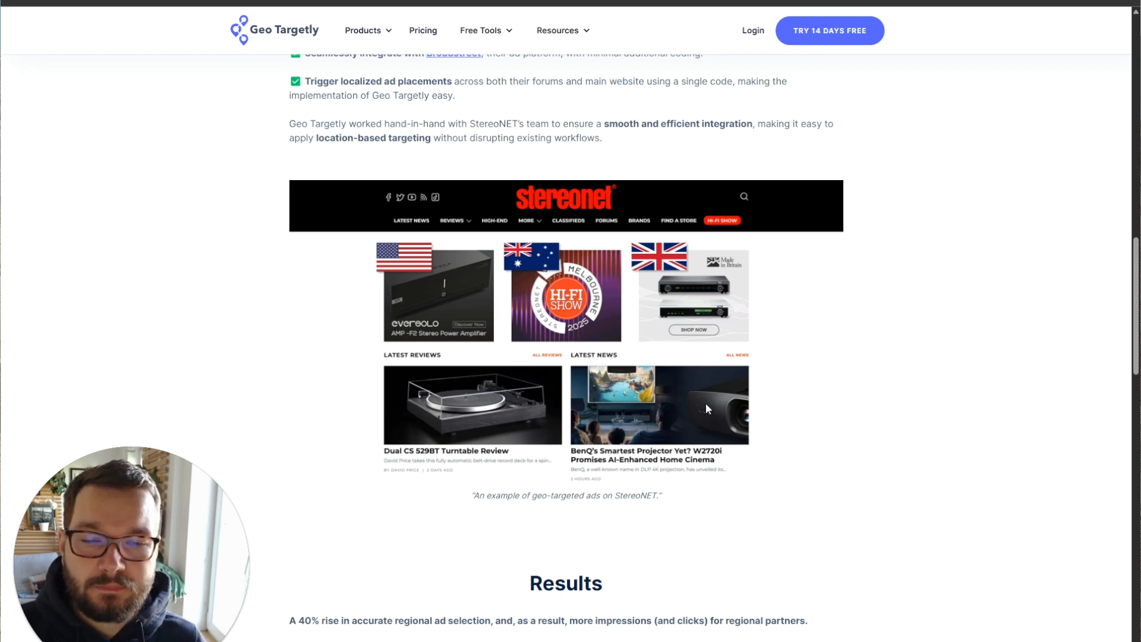
pyautogui.scroll(-1, 628, 263)
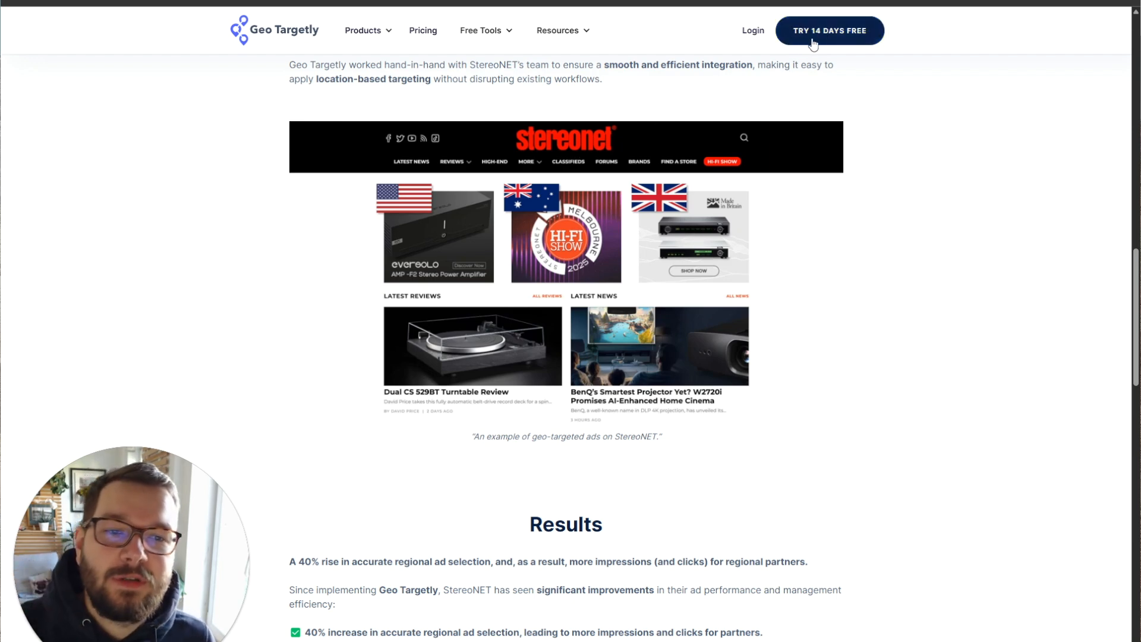
# Go from the Geo Targetly home page to the account dashboard and start a new Geo Javascript
pyautogui.click(243, 31)
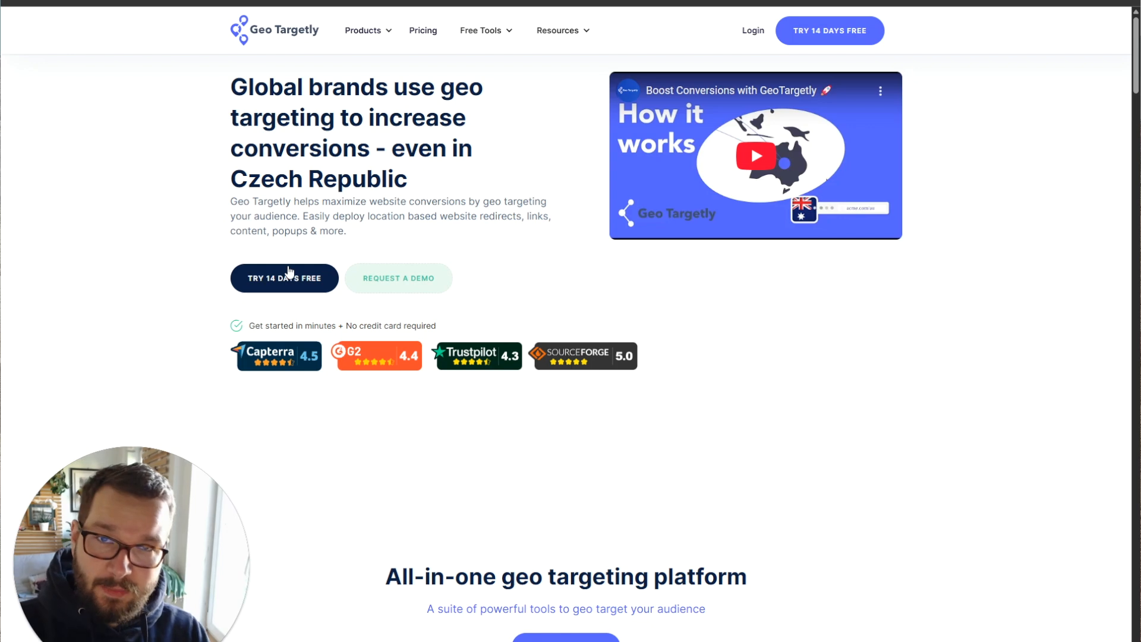
pyautogui.click(290, 272)
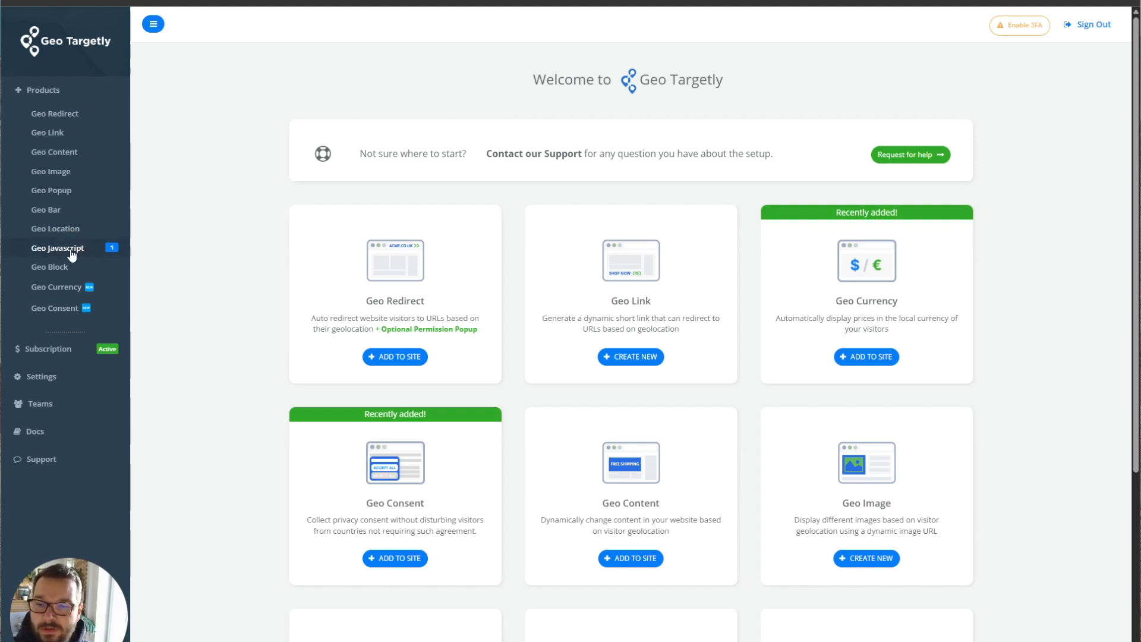
pyautogui.scroll(-1, 501, 241)
pyautogui.scroll(-3, 501, 240)
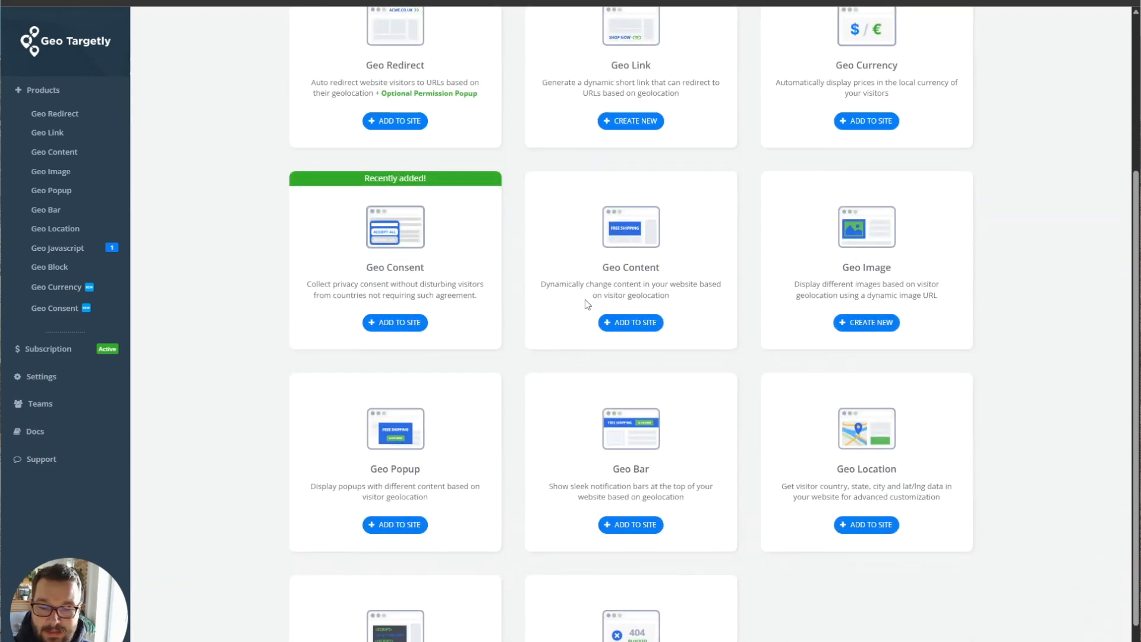
pyautogui.scroll(-2, 517, 301)
pyautogui.click(400, 621)
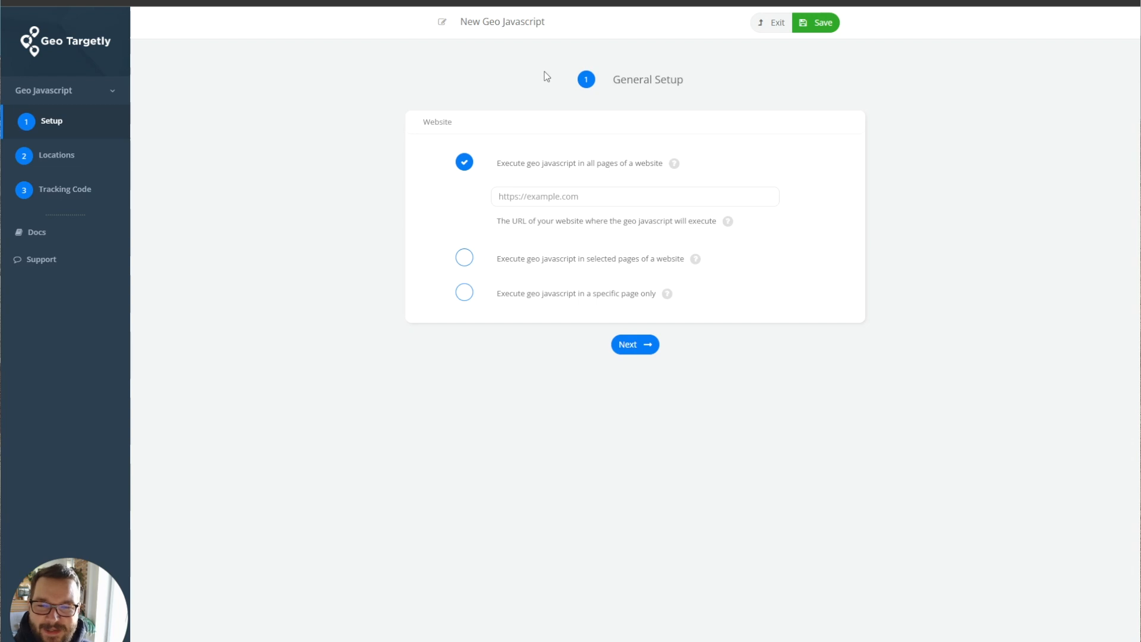
# Rename the new Geo Javascript as Console Dropdown
pyautogui.tripleClick(536, 22)
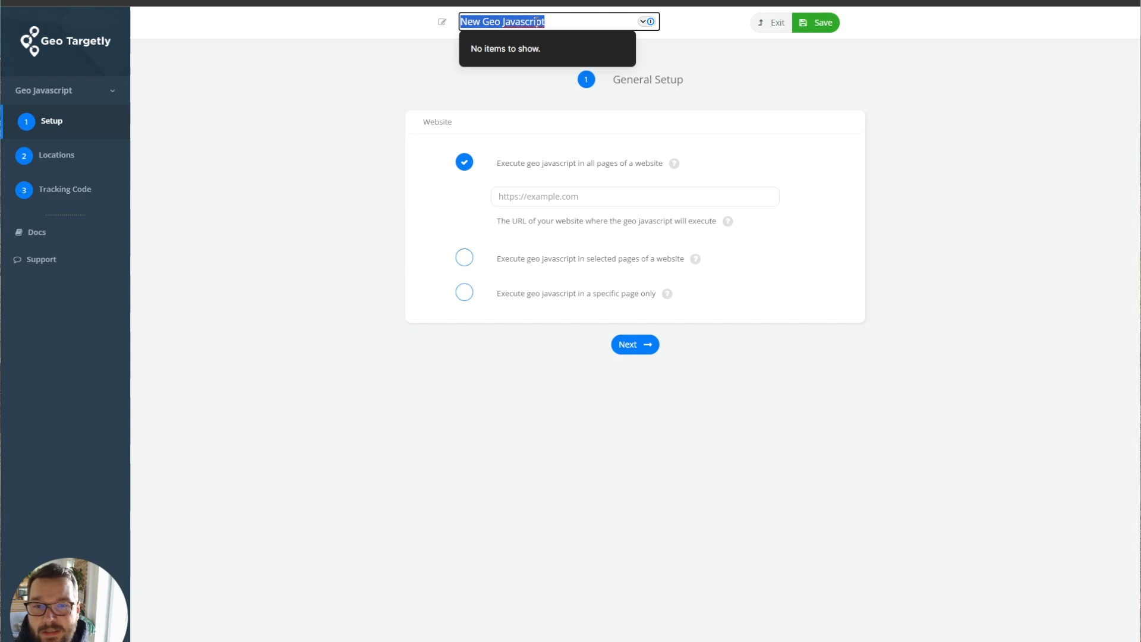
pyautogui.write('C')
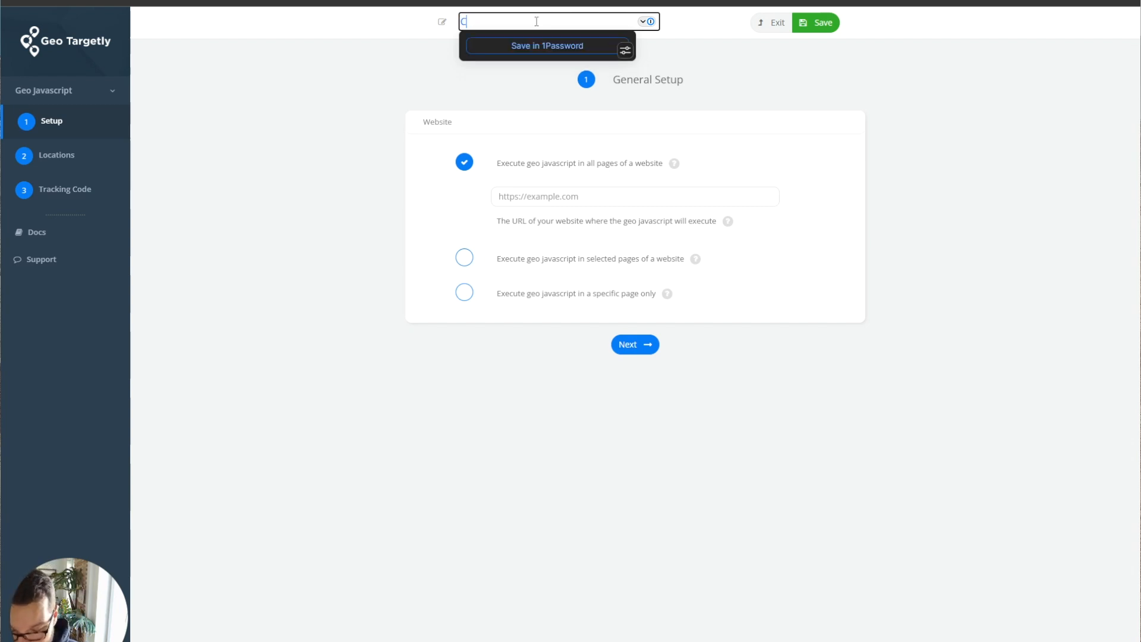
pyautogui.write('onsole Dropdown')
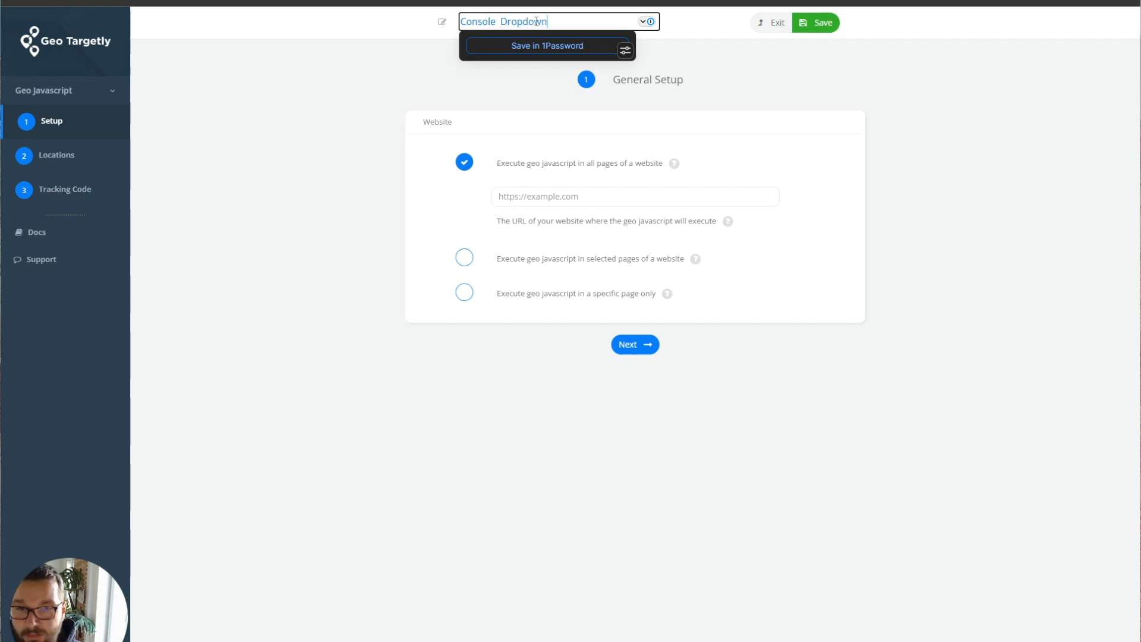
pyautogui.doubleClick(537, 21)
pyautogui.click(653, 94)
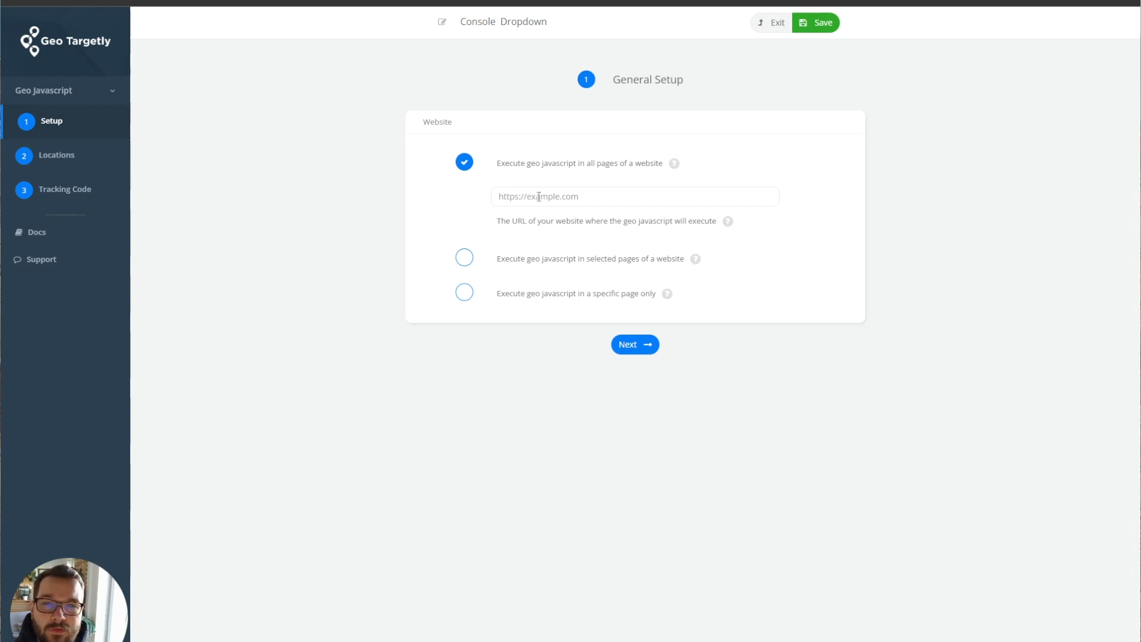
pyautogui.click(466, 259)
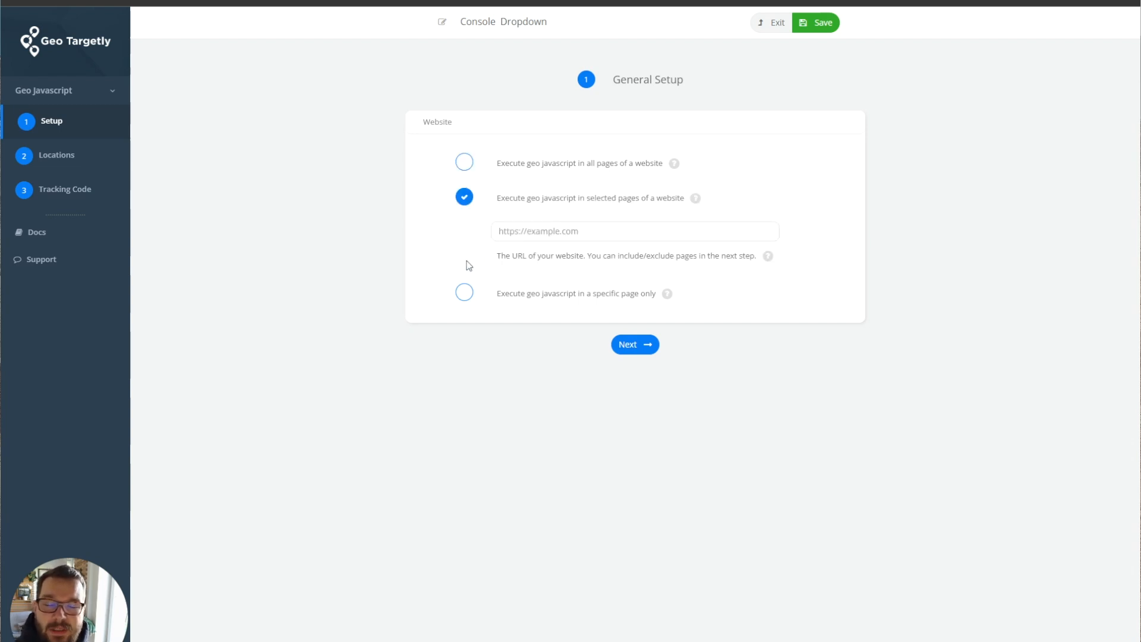
pyautogui.click(465, 291)
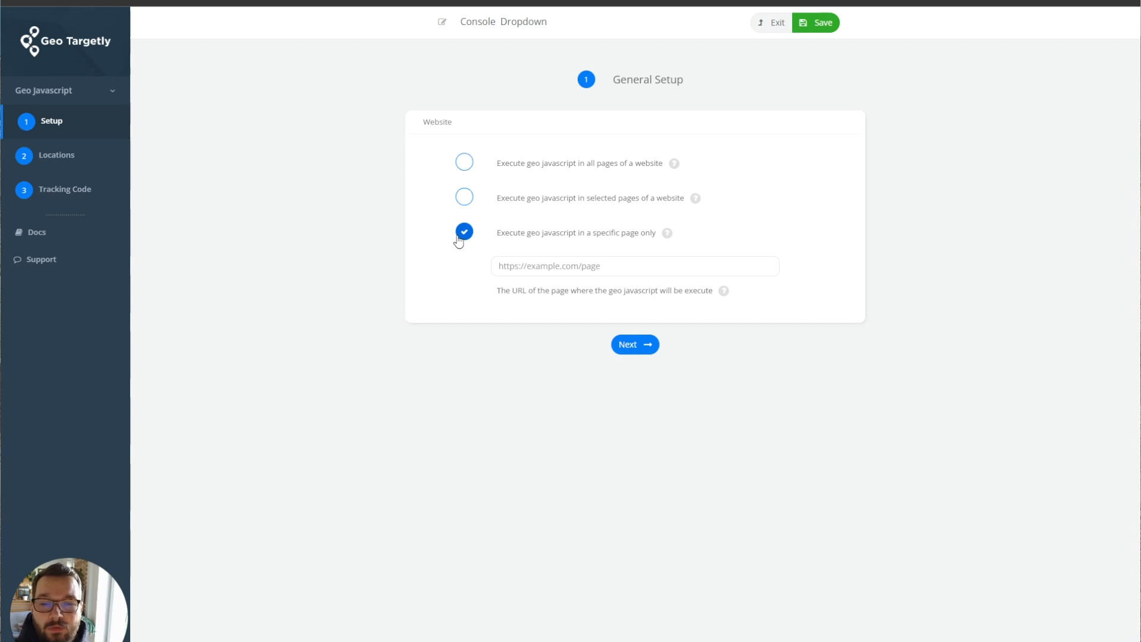
pyautogui.click(465, 161)
pyautogui.click(551, 197)
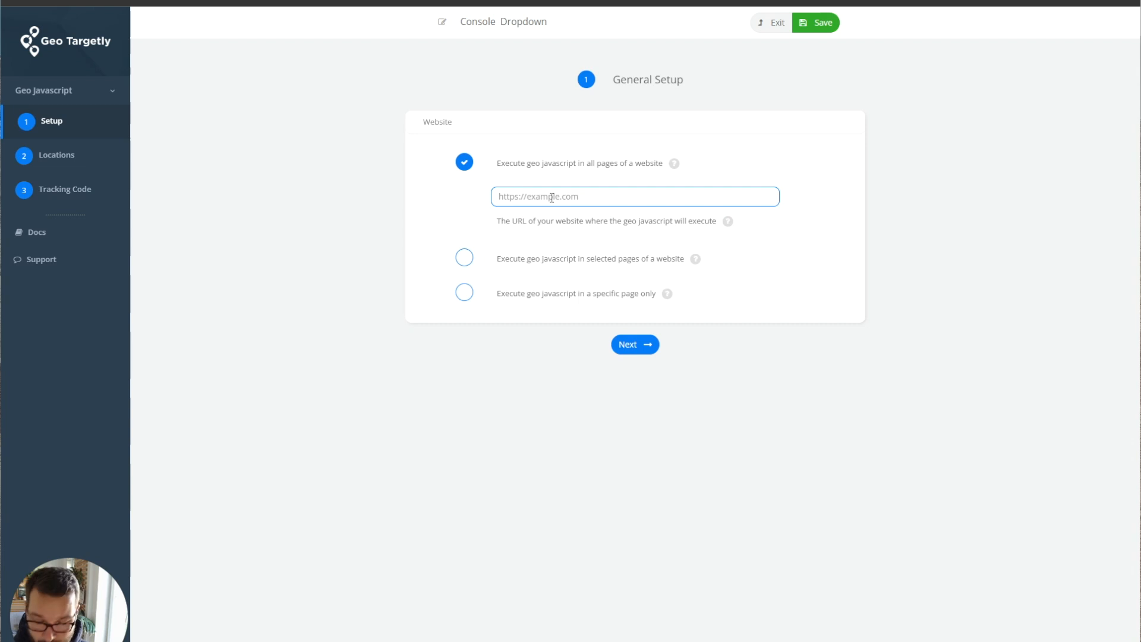
pyautogui.write('https://geotarget')
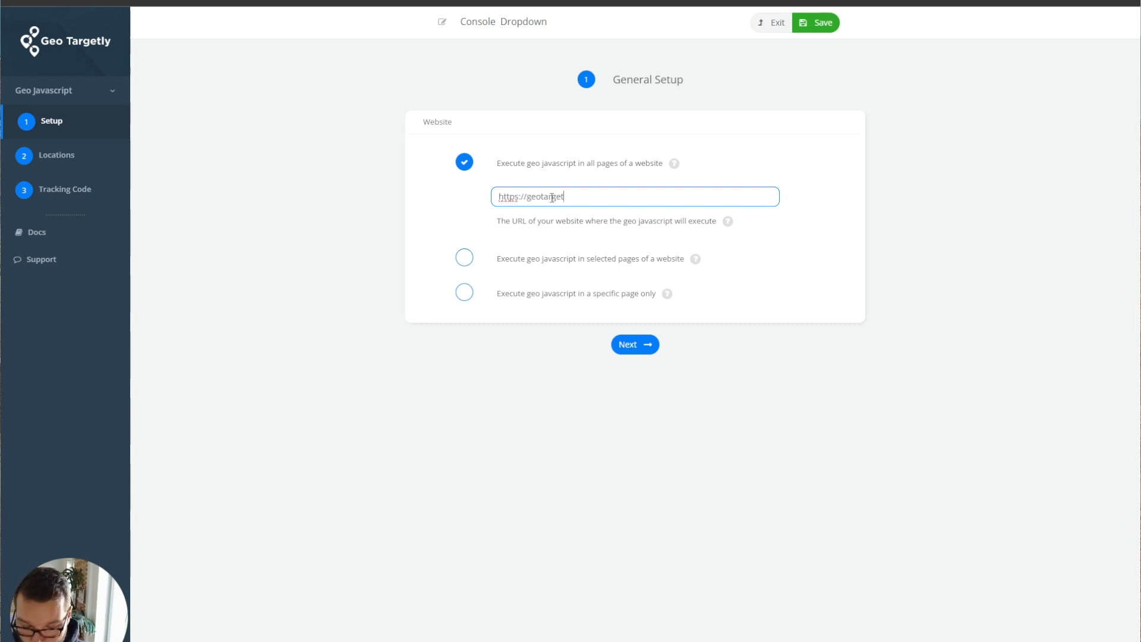
pyautogui.write('ly.com')
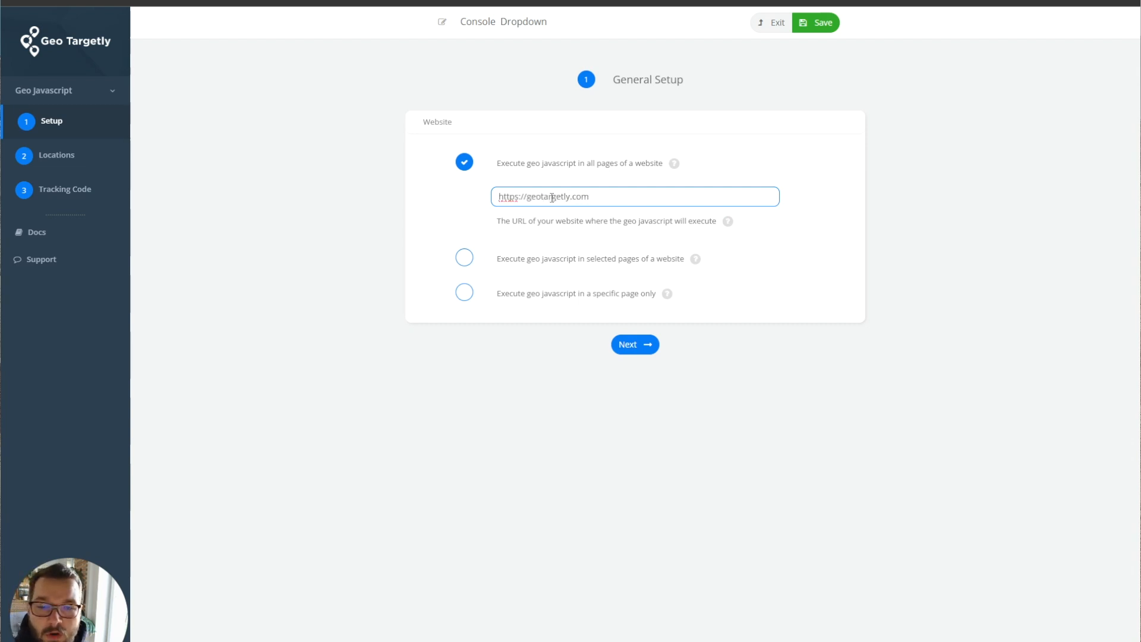
pyautogui.click(770, 161)
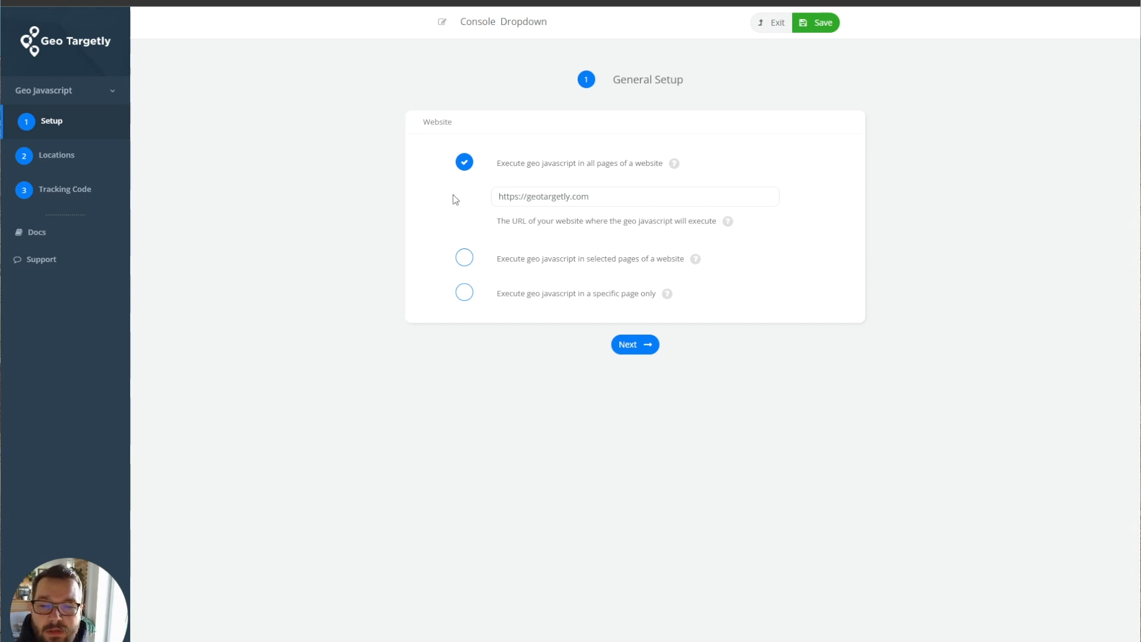
pyautogui.click(464, 258)
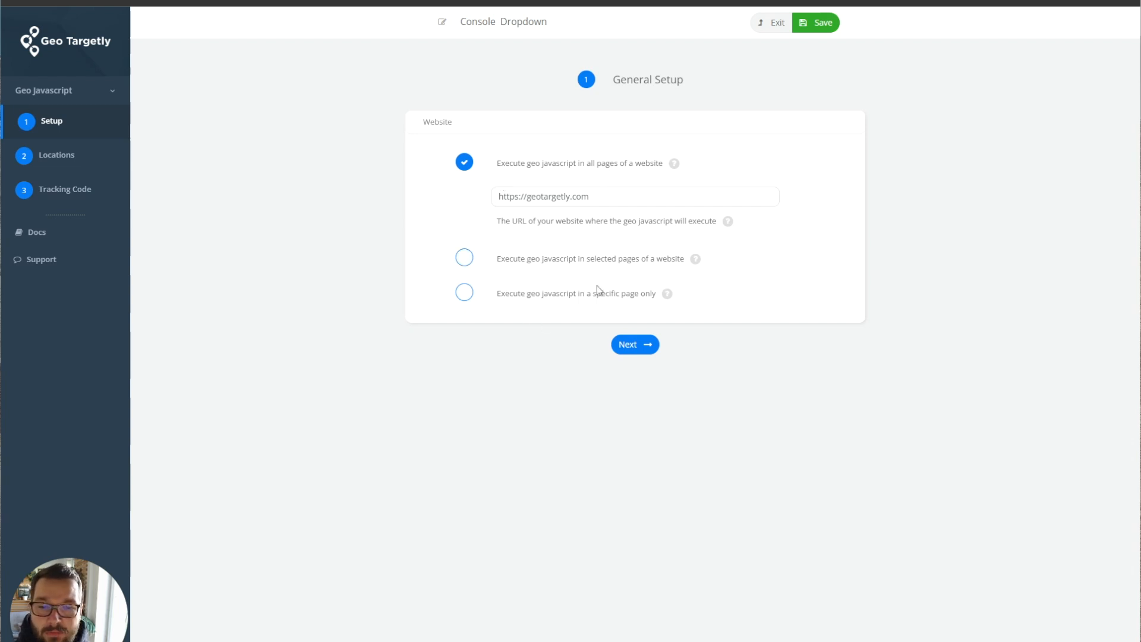
pyautogui.click(646, 348)
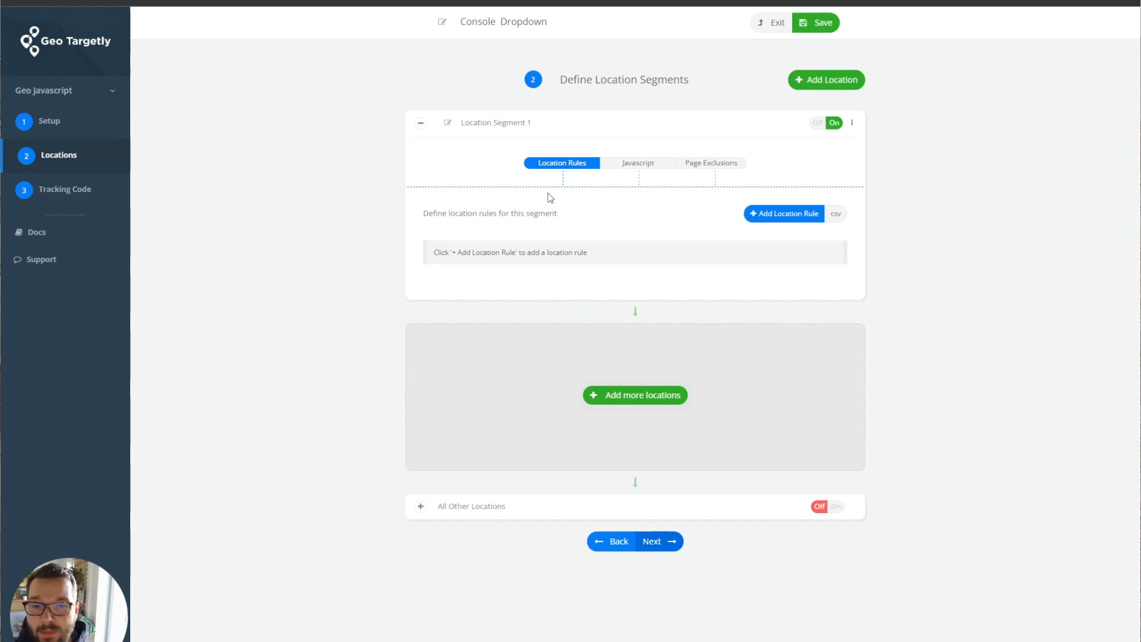
# Add a location rule to the first segment with Country equal to Czech Republic
pyautogui.click(795, 216)
pyautogui.click(605, 95)
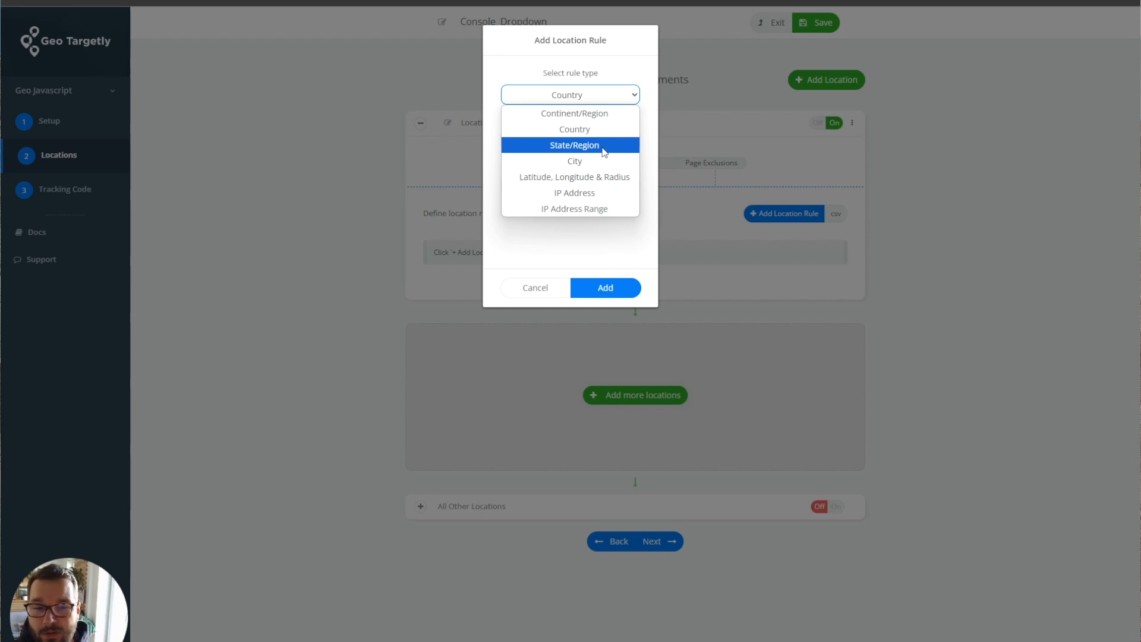
pyautogui.click(577, 136)
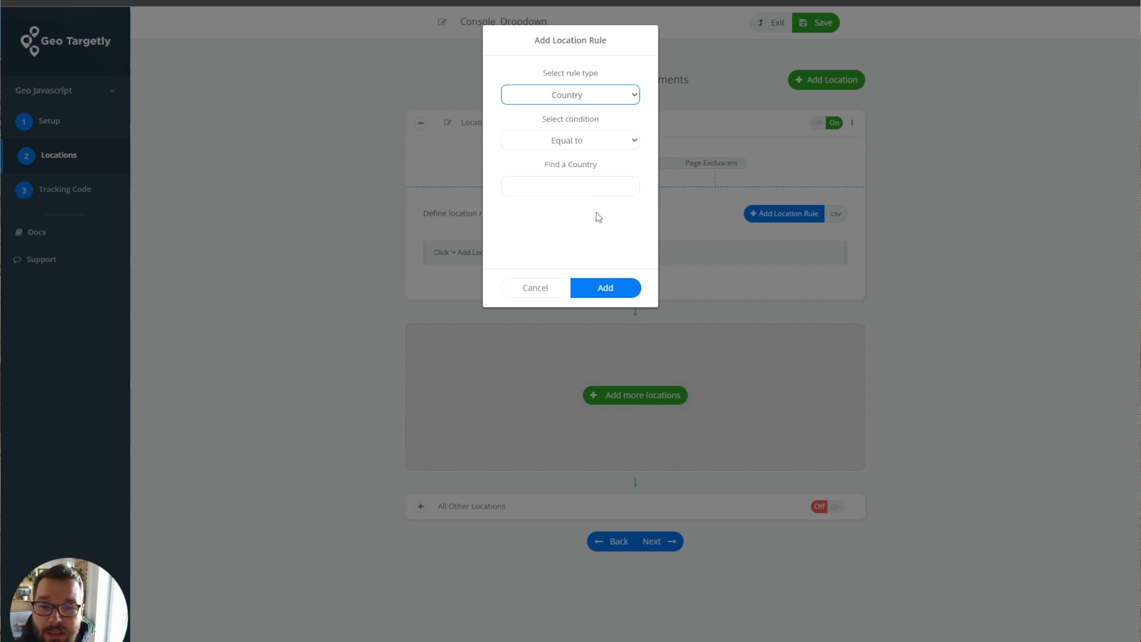
pyautogui.click(595, 186)
pyautogui.write('Cze')
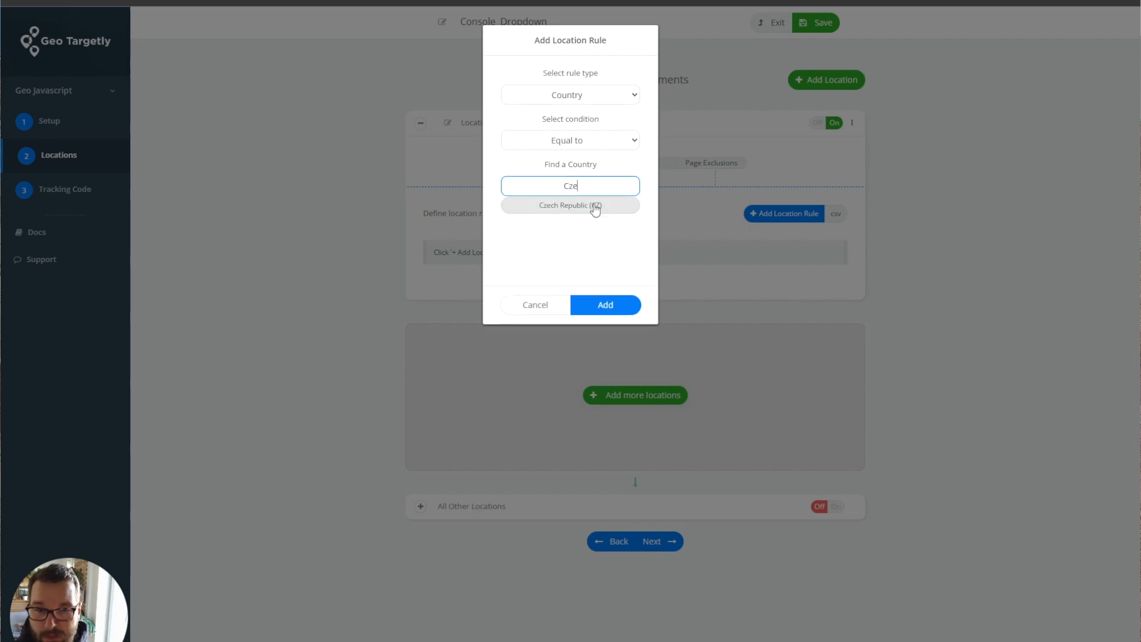
pyautogui.click(594, 208)
pyautogui.click(624, 349)
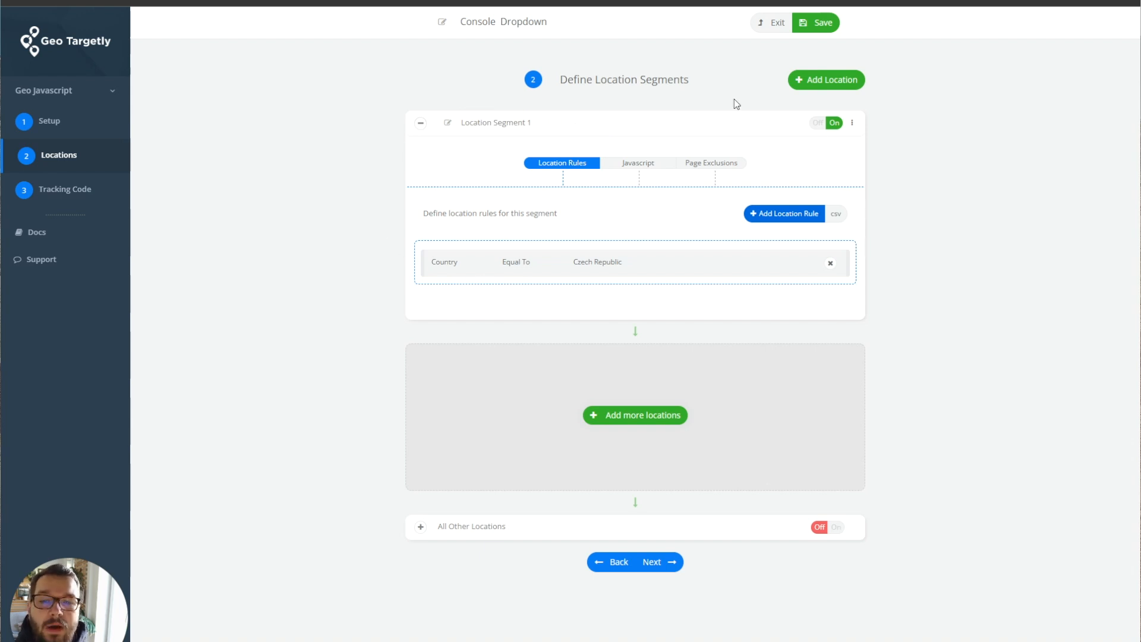
# Rename the first location segment as CZ
pyautogui.tripleClick(520, 122)
pyautogui.write('CZ')
pyautogui.click(706, 133)
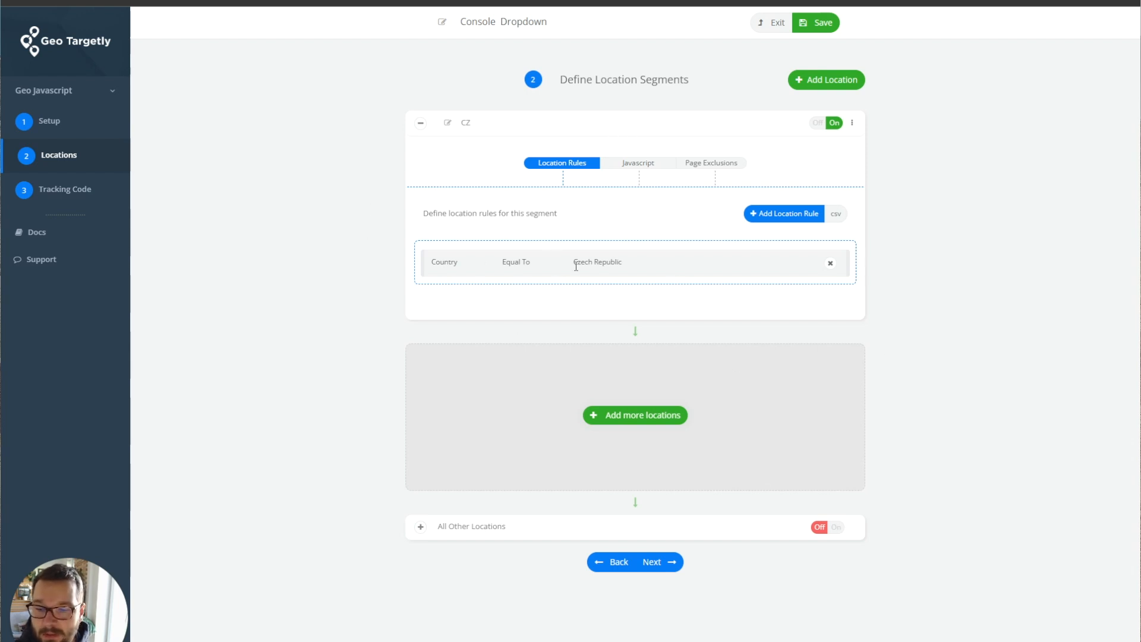
# Enter console.log('CZ'); as the JavaScript code of the CZ segment
pyautogui.click(653, 169)
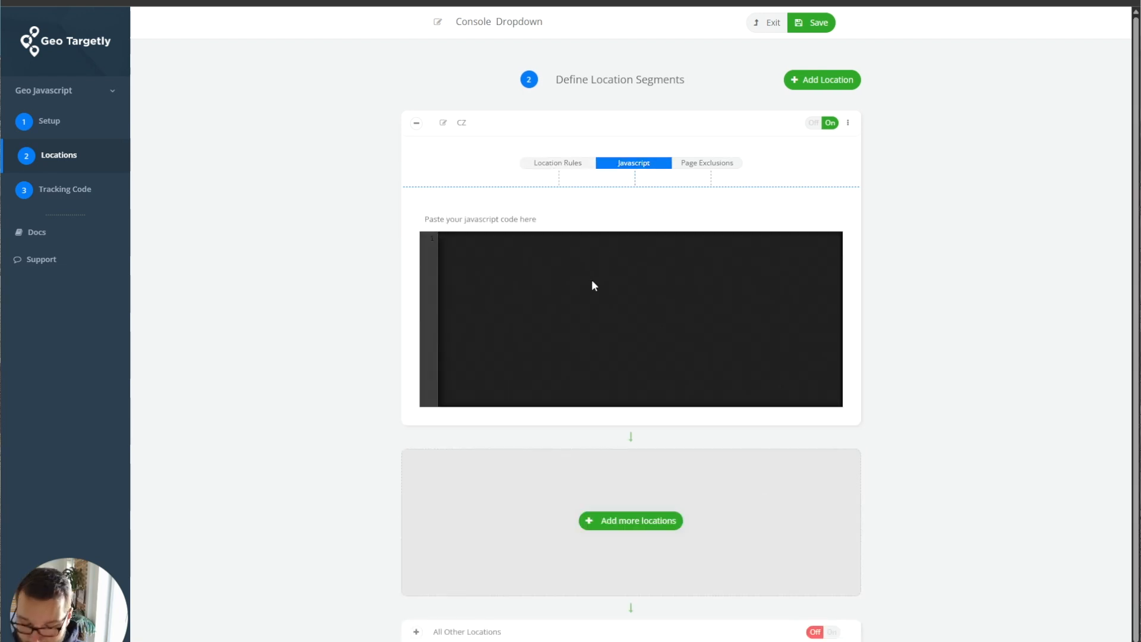
pyautogui.write('console.l')
pyautogui.press('BackSpace')
pyautogui.write('g')
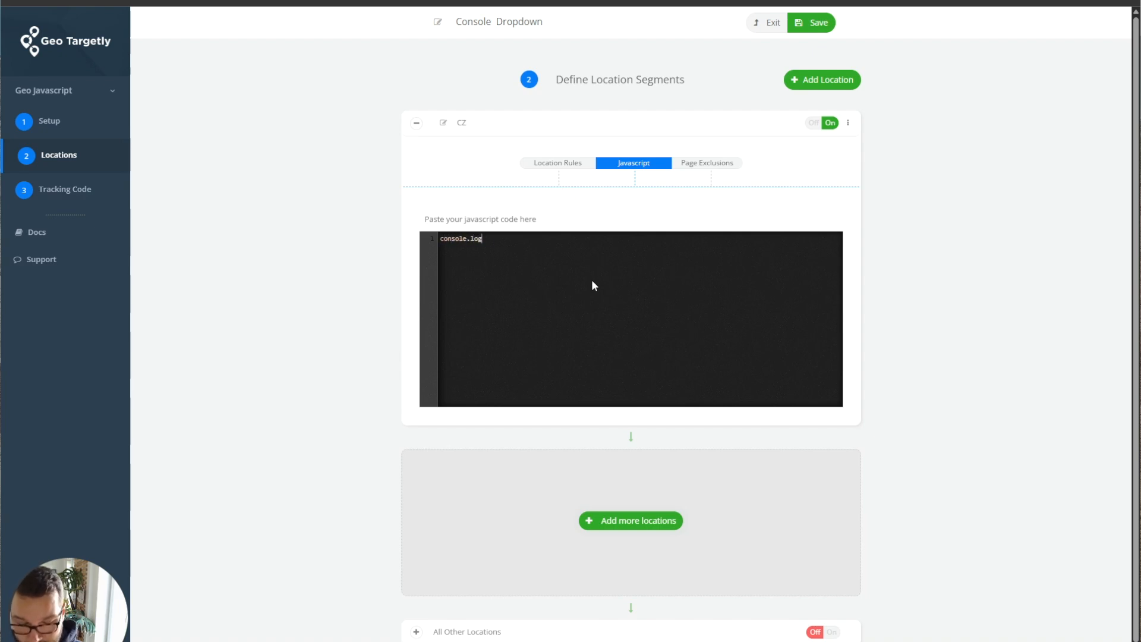
pyautogui.write("()'CZ")
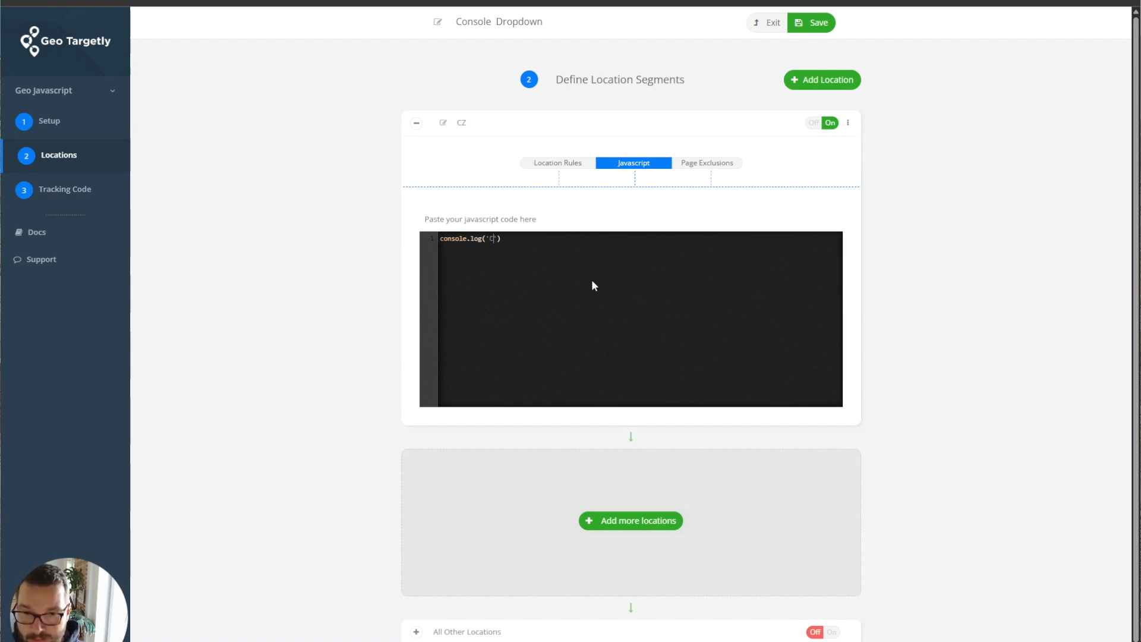
pyautogui.write(';')
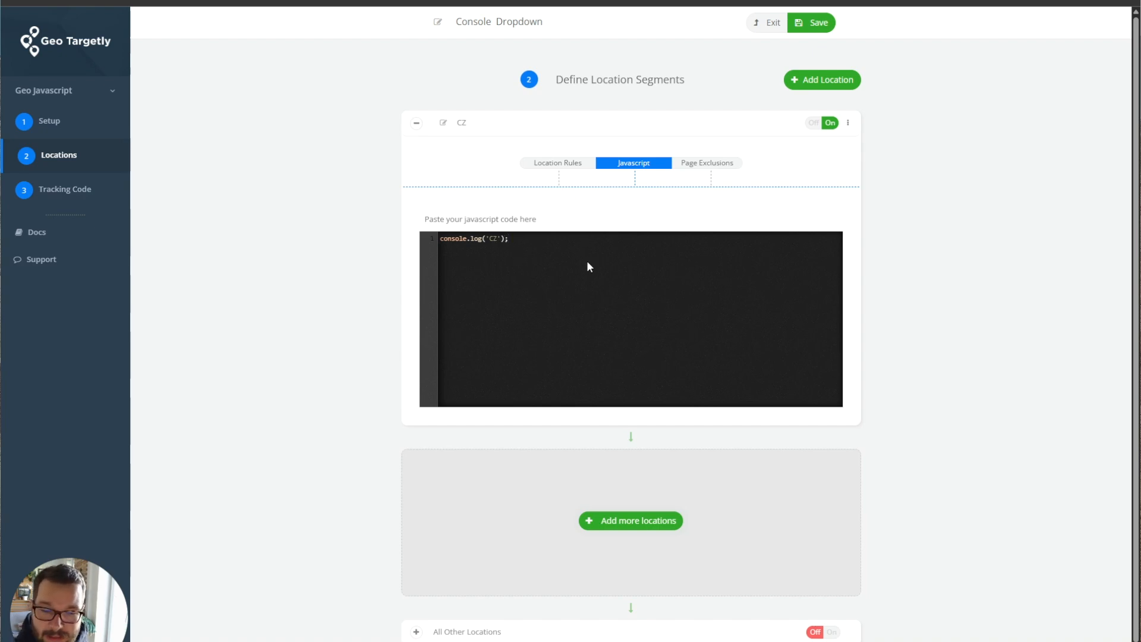
pyautogui.moveTo(489, 238); pyautogui.dragTo(501, 240)
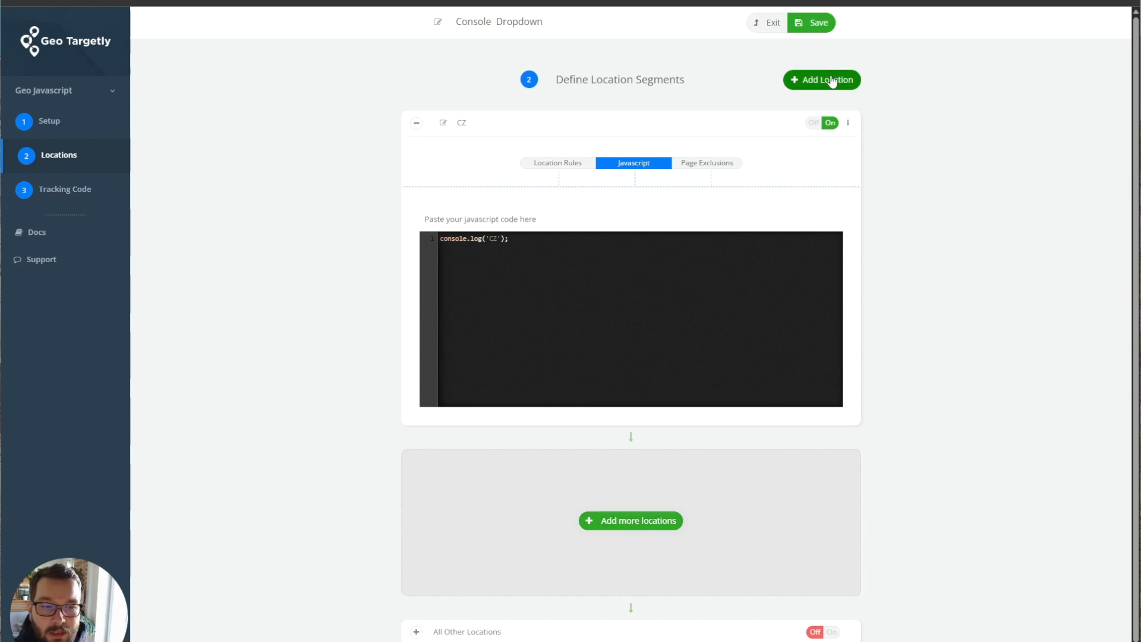
# Add a second location segment and name it US
pyautogui.click(642, 520)
pyautogui.click(528, 172)
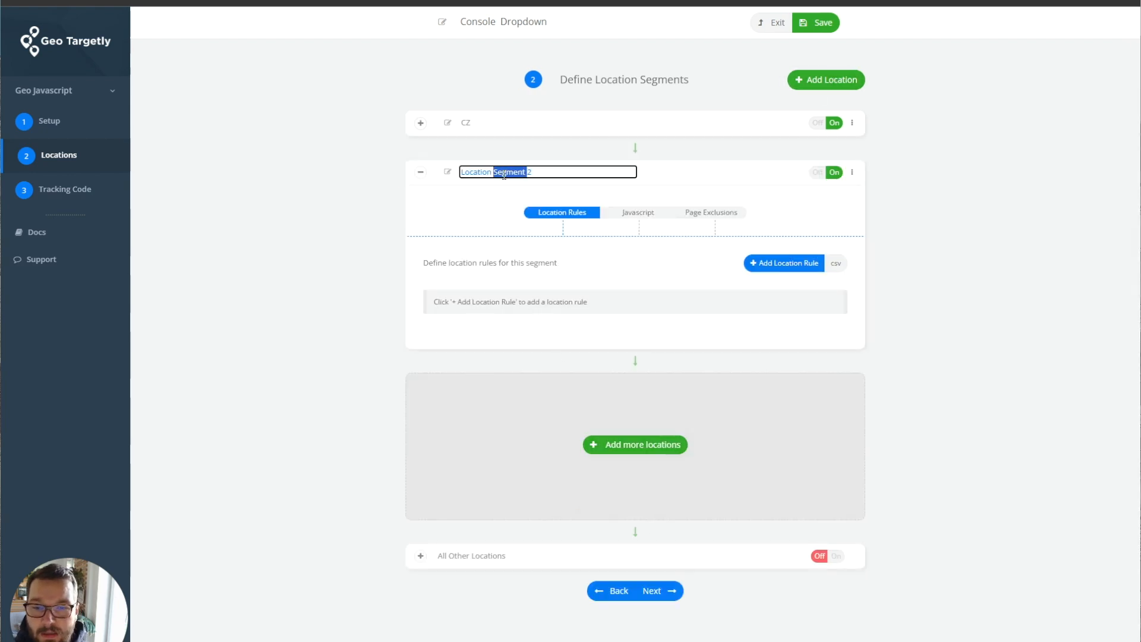
pyautogui.write('US')
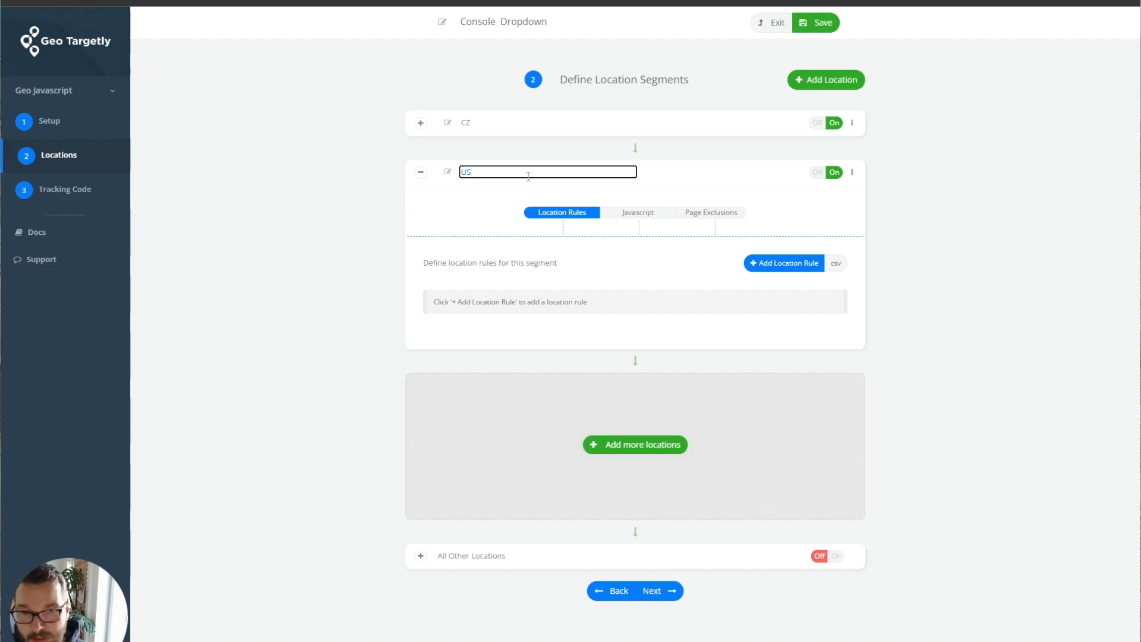
# Add a location rule to the US segment with Country equal to United States
pyautogui.click(799, 263)
pyautogui.click(560, 178)
pyautogui.write('u')
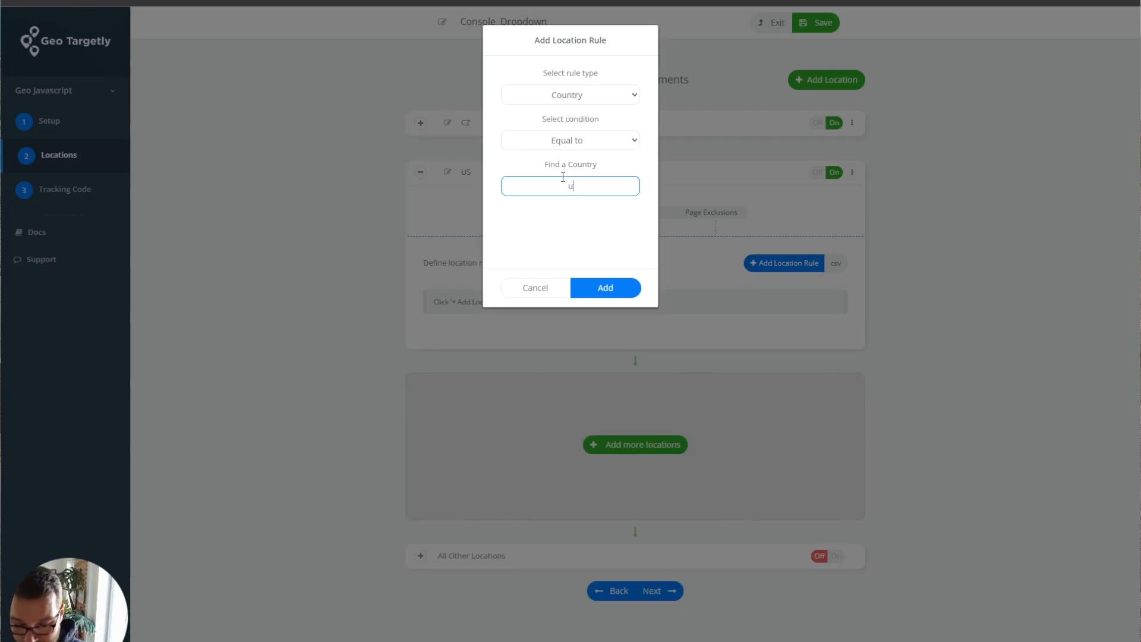
pyautogui.write('nited')
pyautogui.click(580, 241)
pyautogui.click(606, 357)
# Reuse the CZ segment's JavaScript in the US segment, changing it to console.log('US');
pyautogui.click(642, 215)
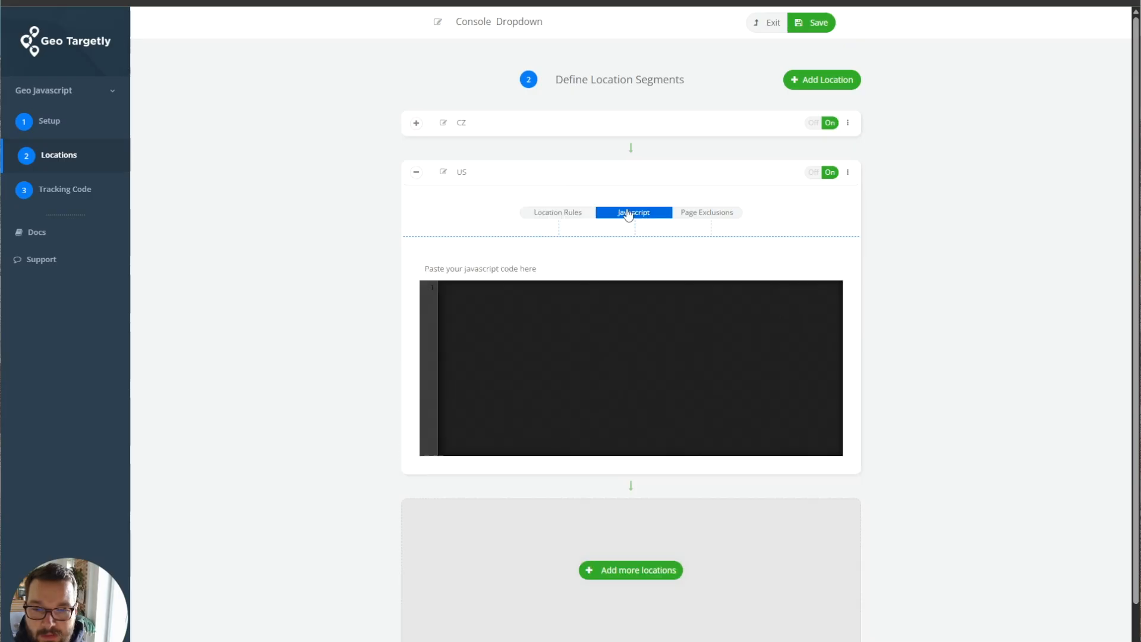
pyautogui.click(416, 122)
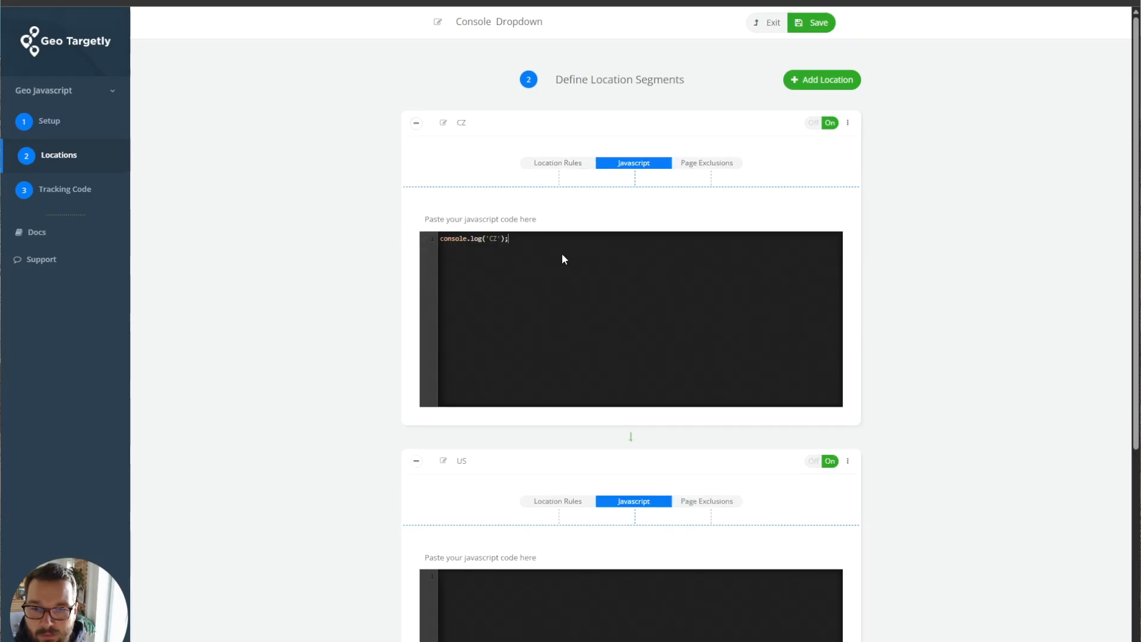
pyautogui.scroll(-5, 562, 438)
pyautogui.click(552, 270)
pyautogui.write("console.log('CZ');")
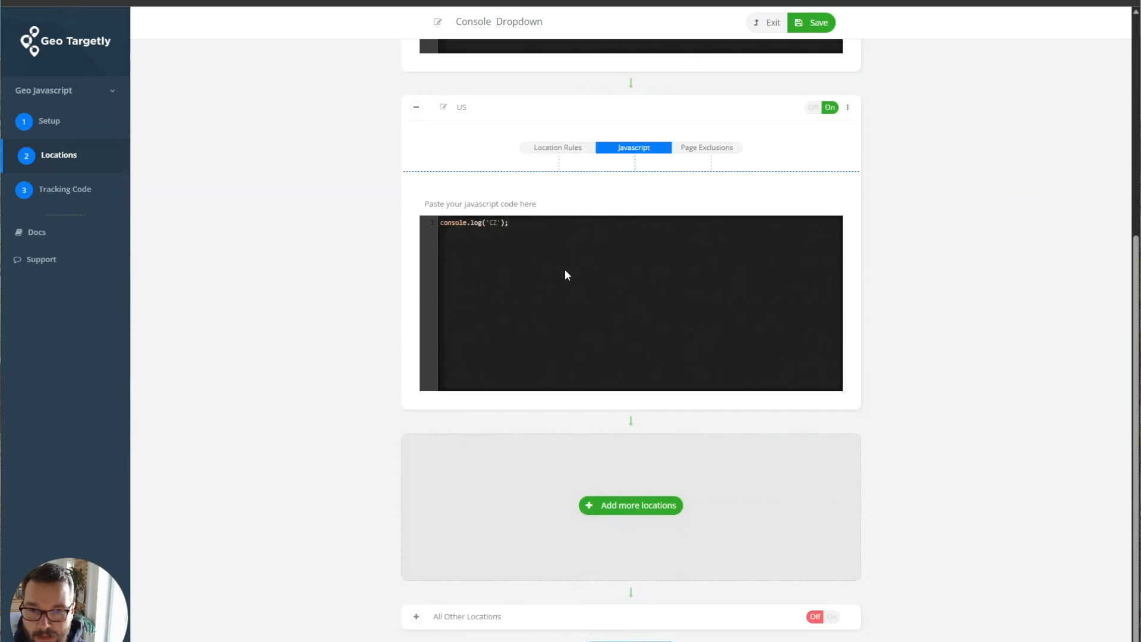
pyautogui.press('Left')
pyautogui.press('Left')
pyautogui.press('Left')
pyautogui.press('BackSpace')
pyautogui.press('BackSpace')
pyautogui.write('US')
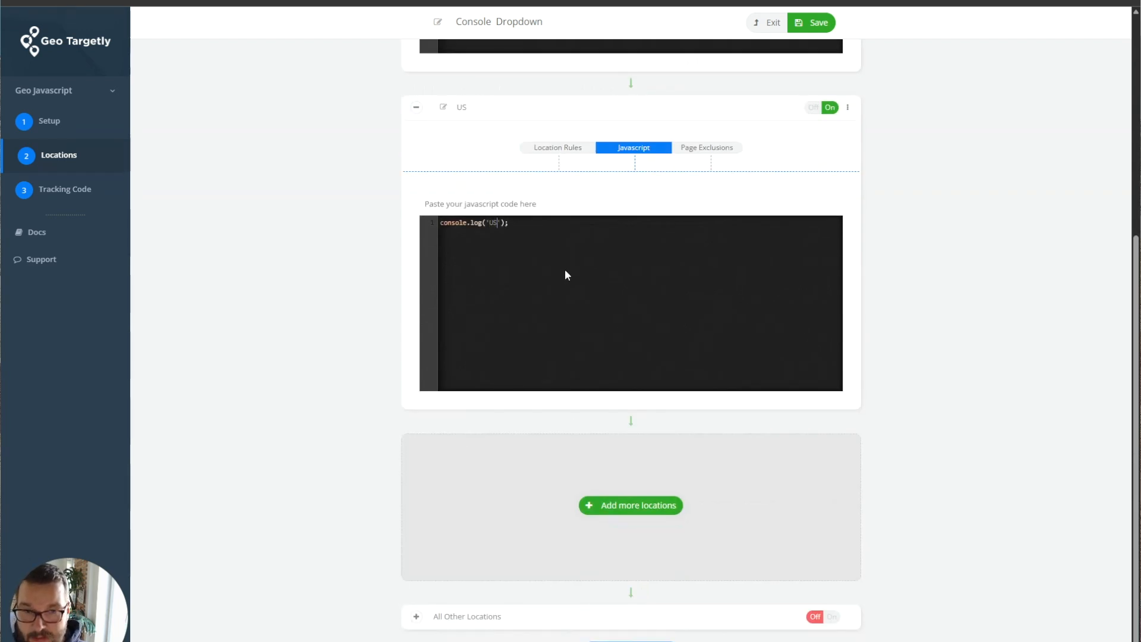
# Review the code of both segments and the website execution setting in the general setup
pyautogui.scroll(4, 564, 275)
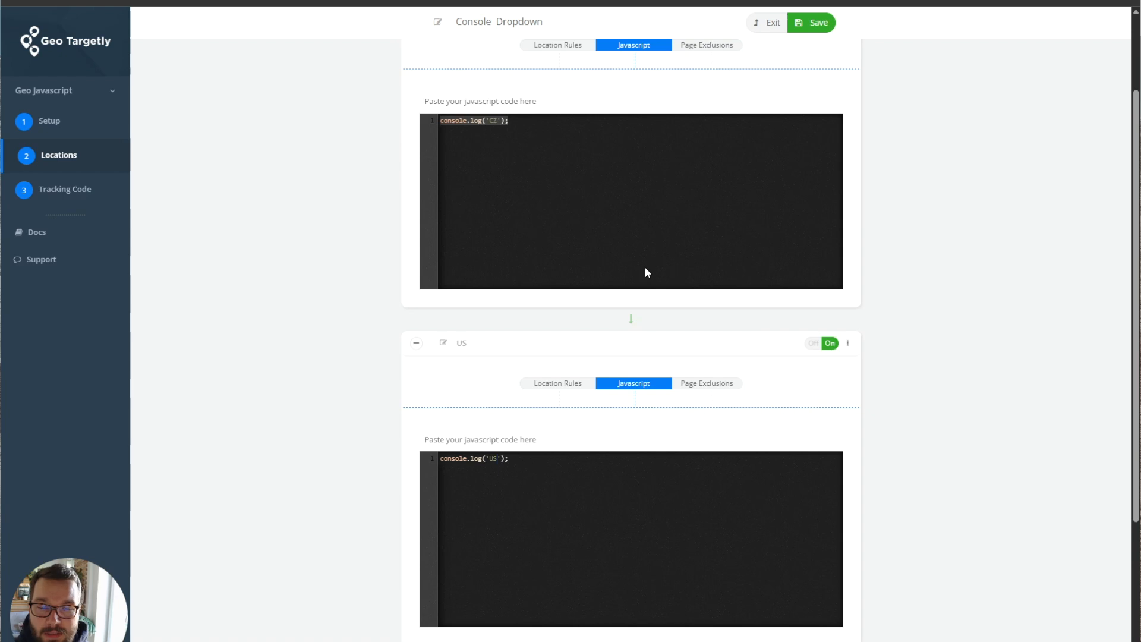
pyautogui.scroll(2, 646, 272)
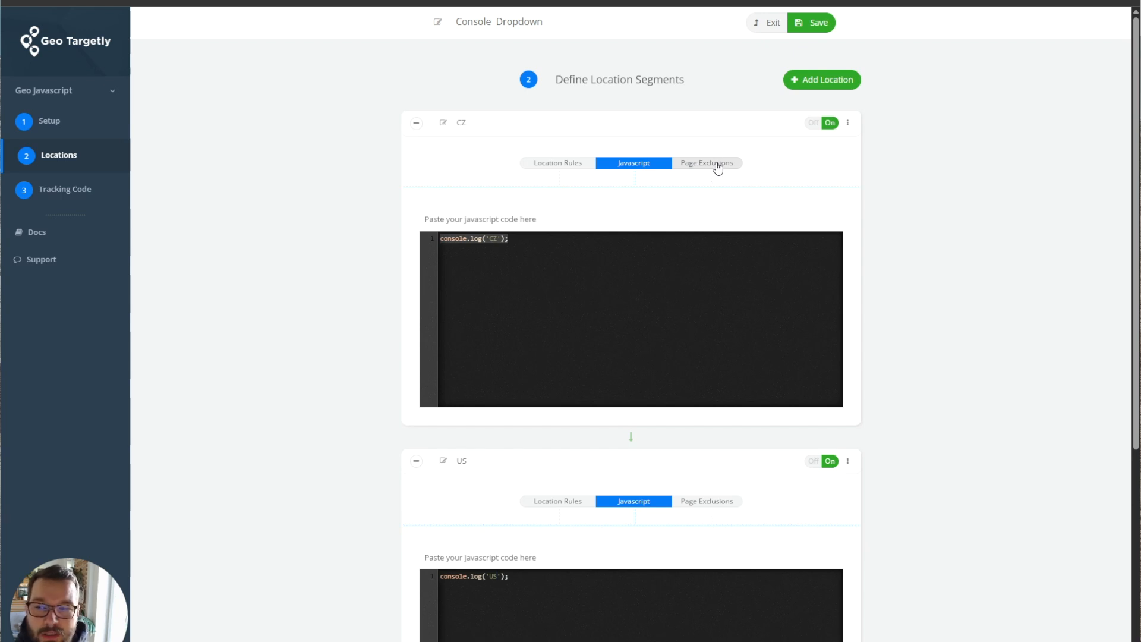
pyautogui.click(59, 120)
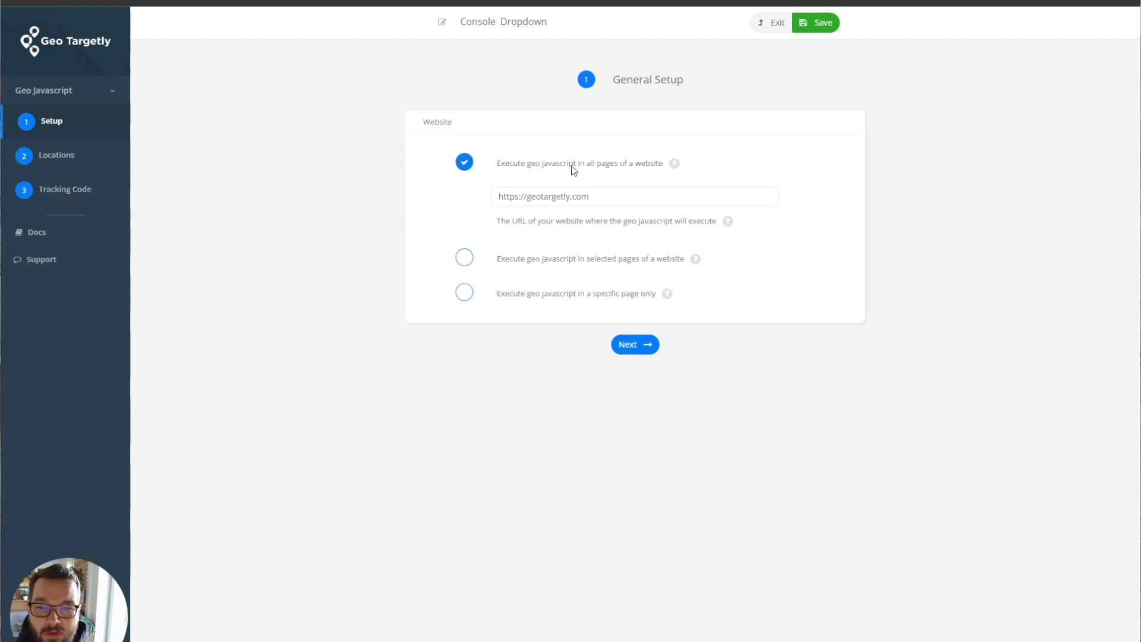
pyautogui.click(643, 344)
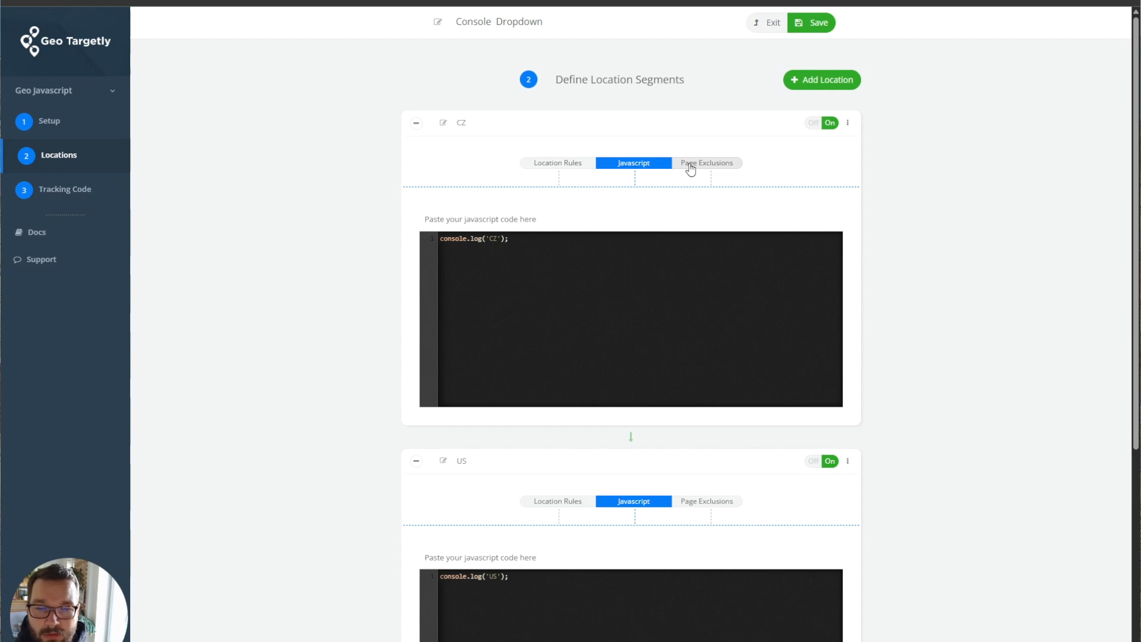
# Look through the condition options for a page exclusion rule on the CZ segment without adding one
pyautogui.click(689, 167)
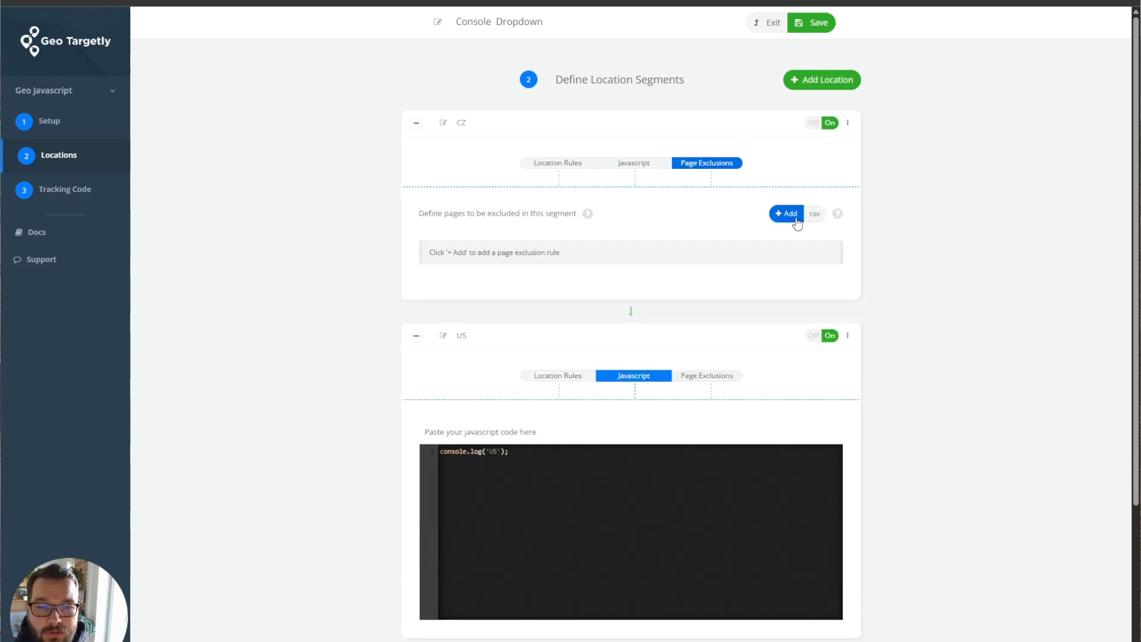
pyautogui.click(794, 217)
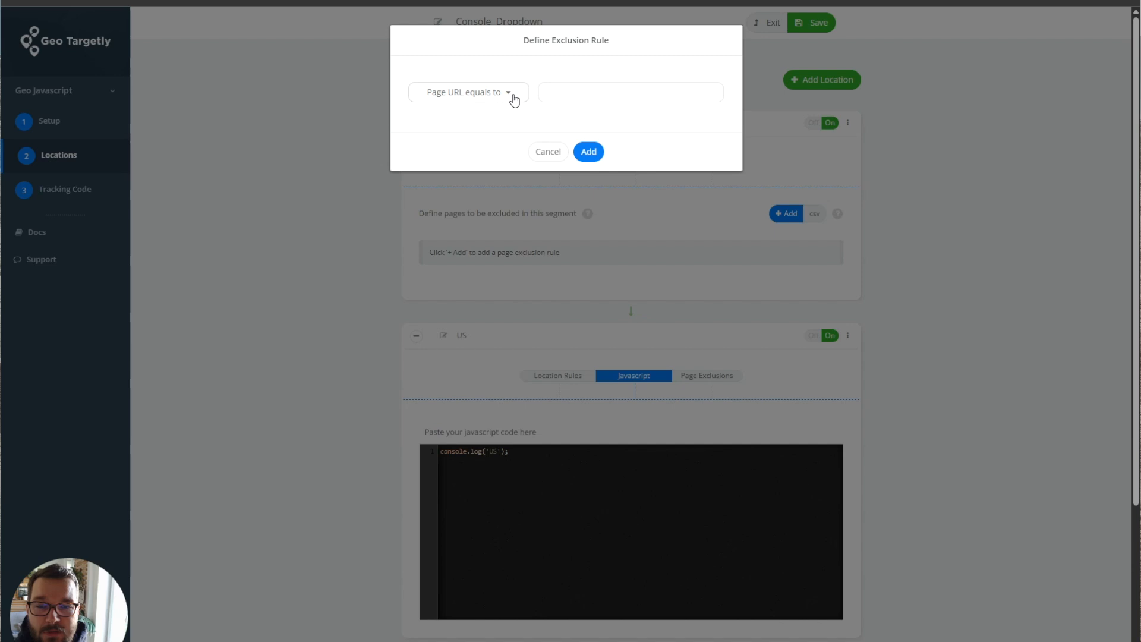
pyautogui.click(515, 99)
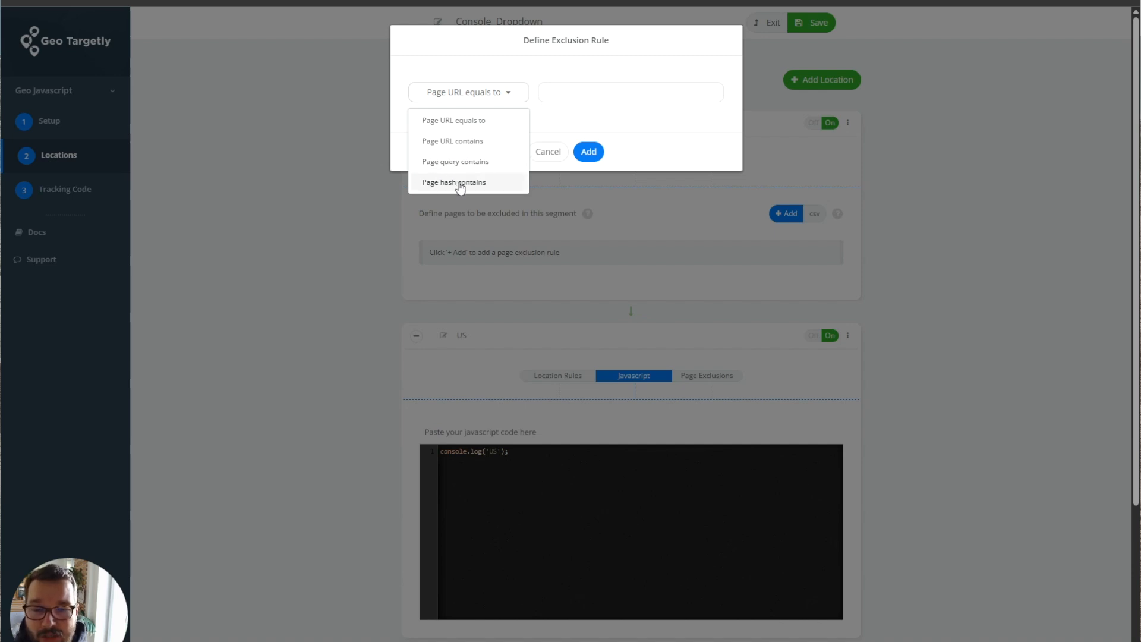
pyautogui.click(561, 156)
# Set the geo javascript to execute in selected pages of the website and return to the location segments
pyautogui.click(110, 134)
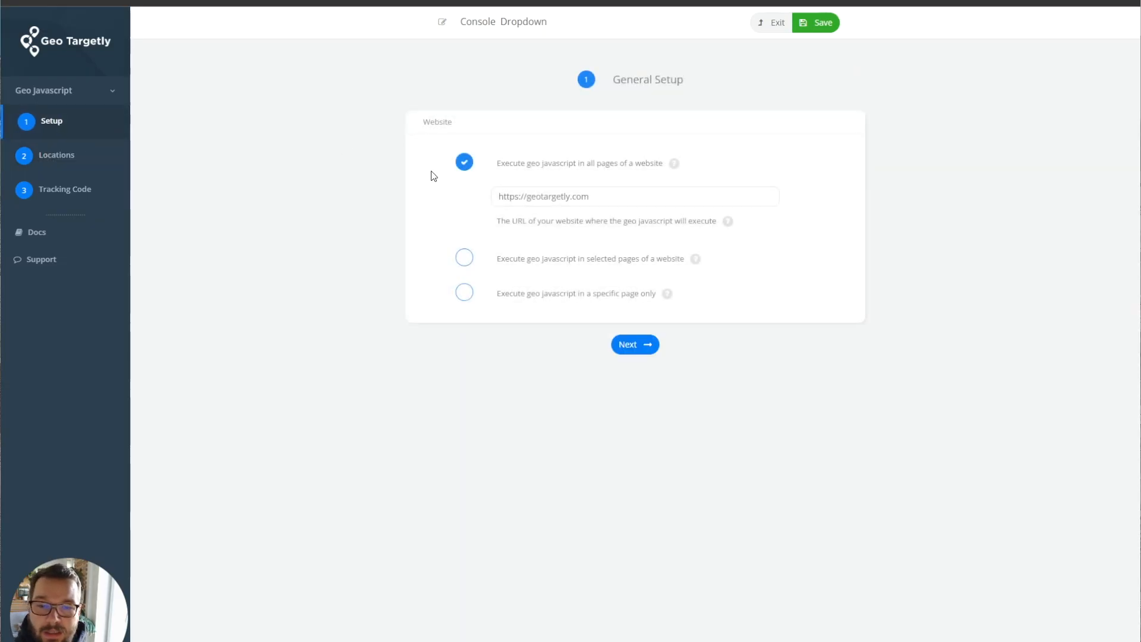
pyautogui.click(464, 257)
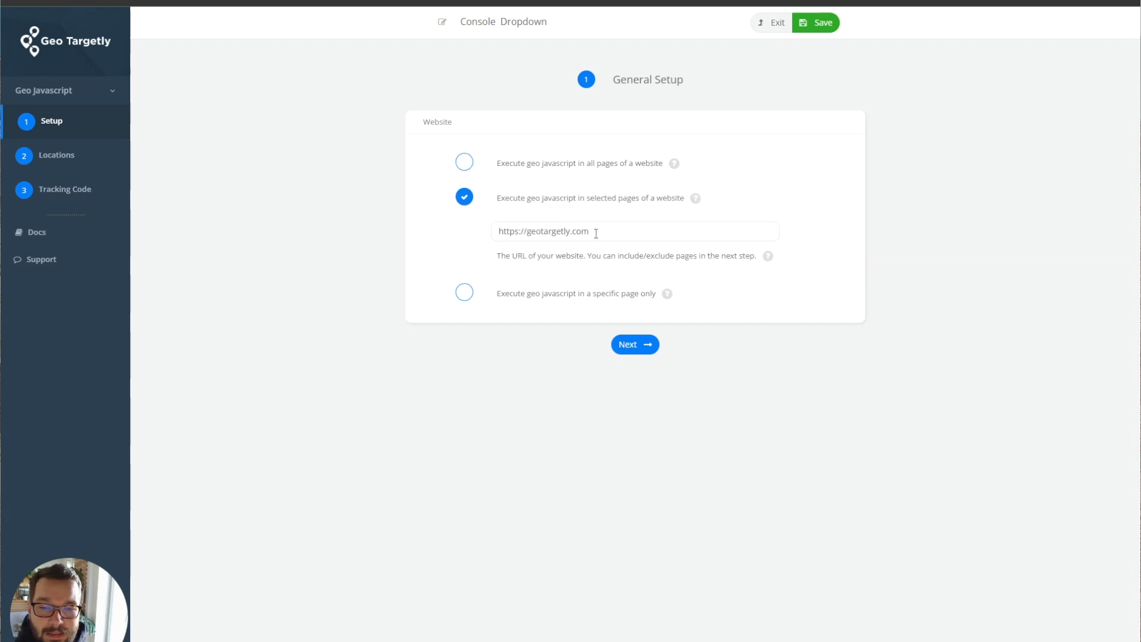
pyautogui.click(633, 344)
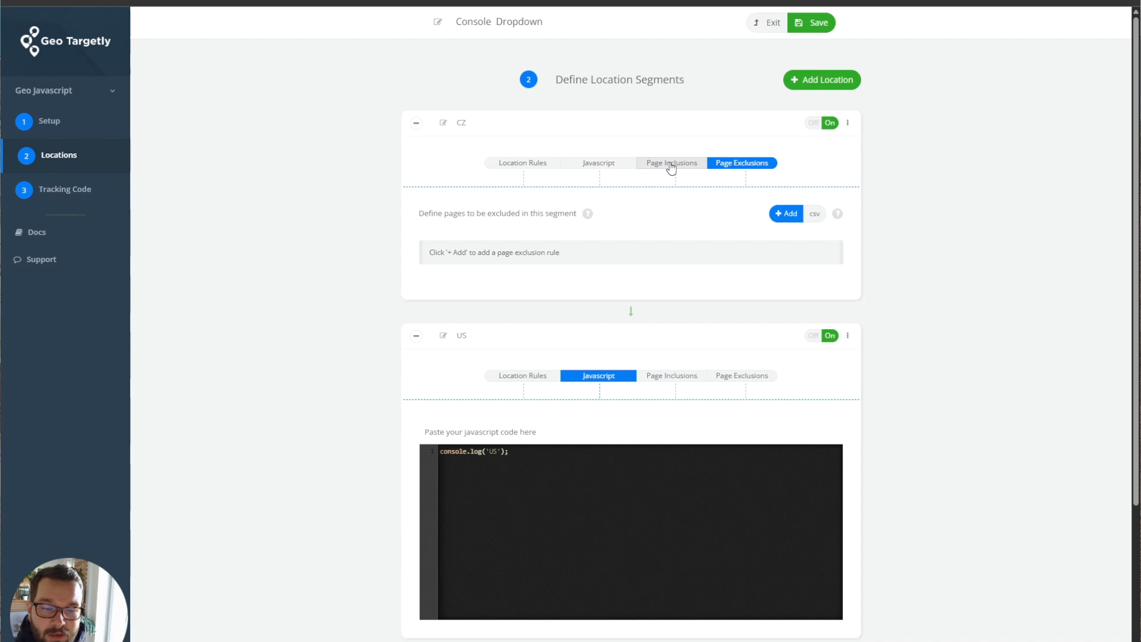
# Look through the condition options for a page inclusion rule on the CZ segment without adding one
pyautogui.click(667, 166)
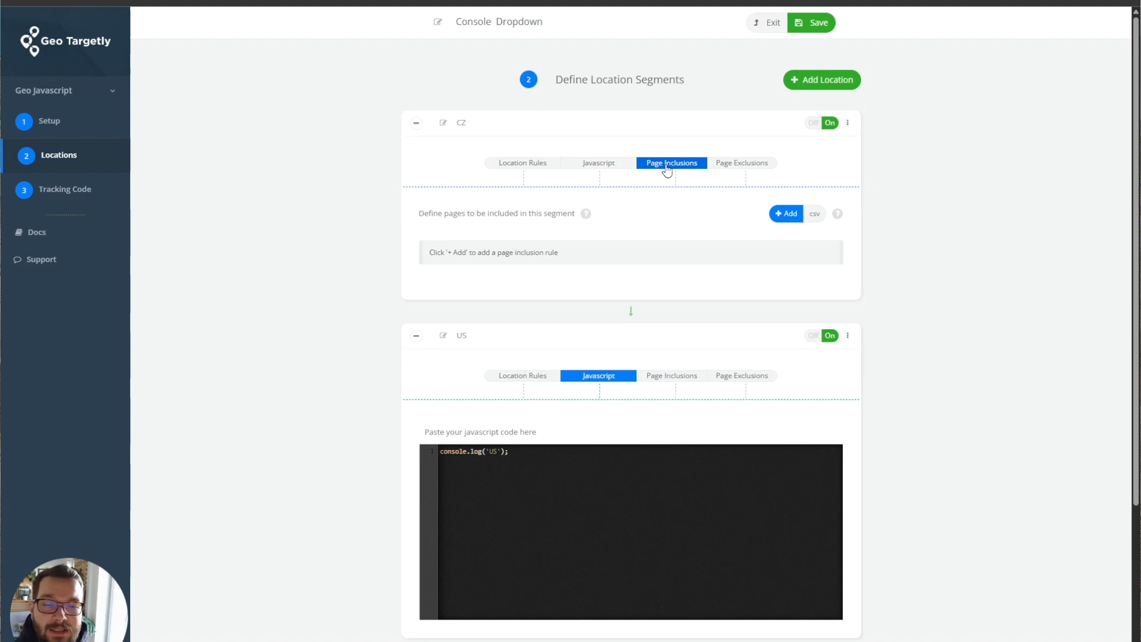
pyautogui.click(773, 216)
pyautogui.click(505, 99)
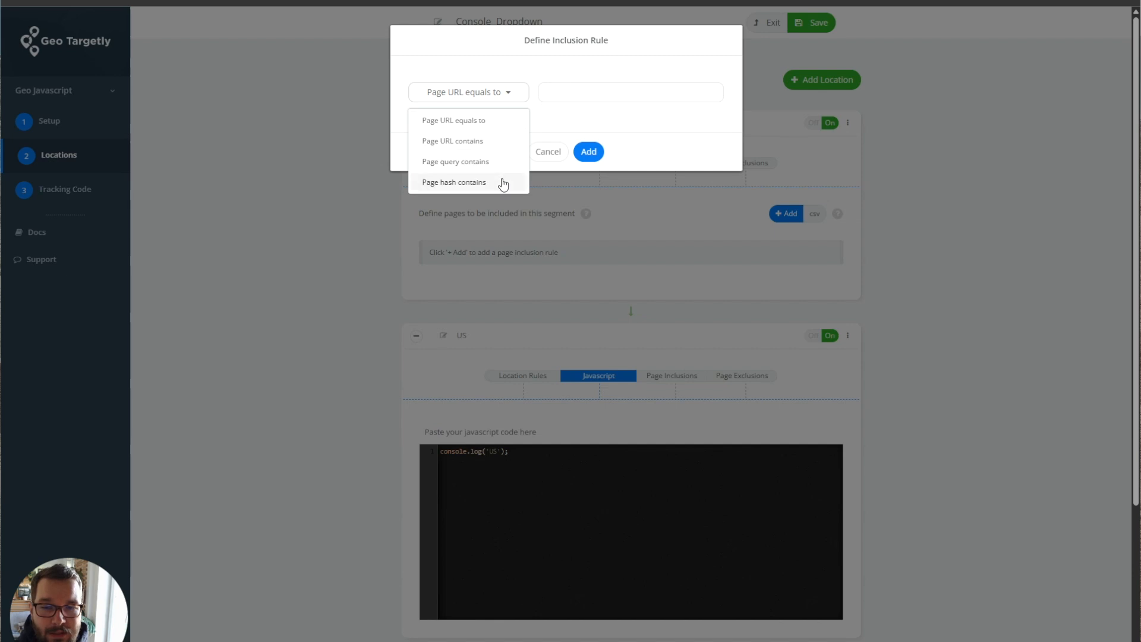
pyautogui.click(548, 152)
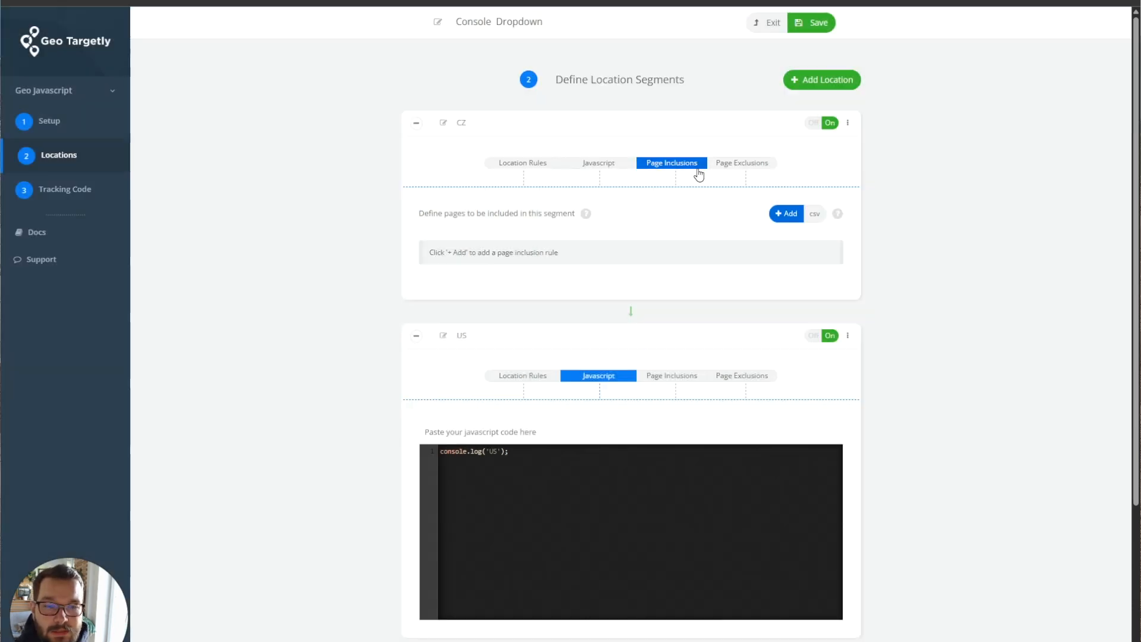
# Set the geo javascript back to execute in all pages of the website and return to the location segments
pyautogui.click(117, 121)
pyautogui.click(461, 165)
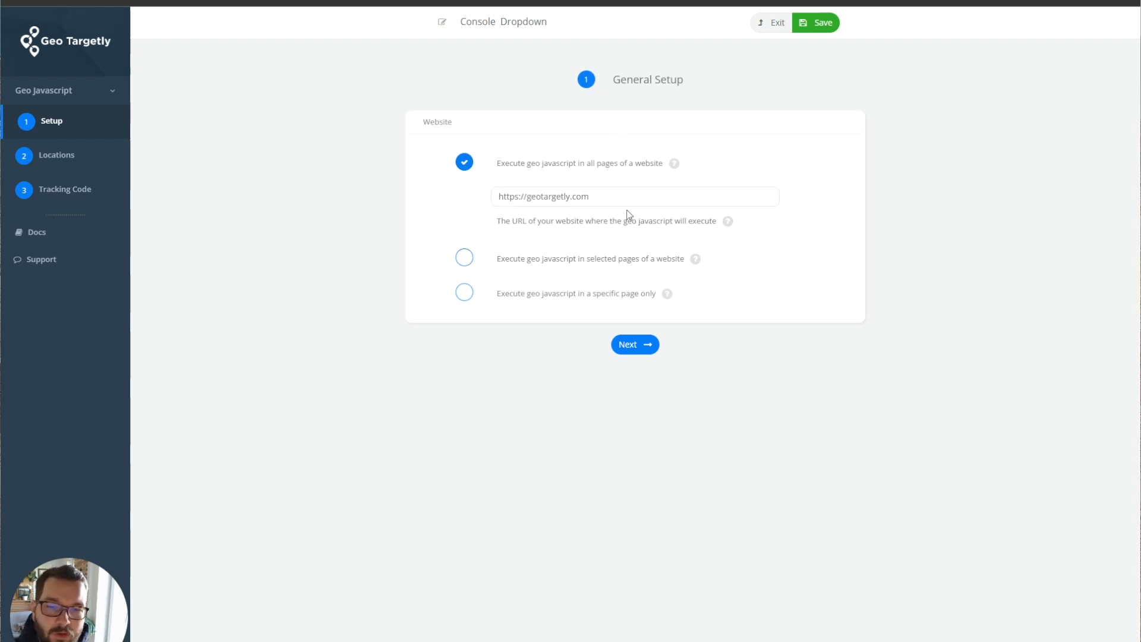
pyautogui.click(643, 347)
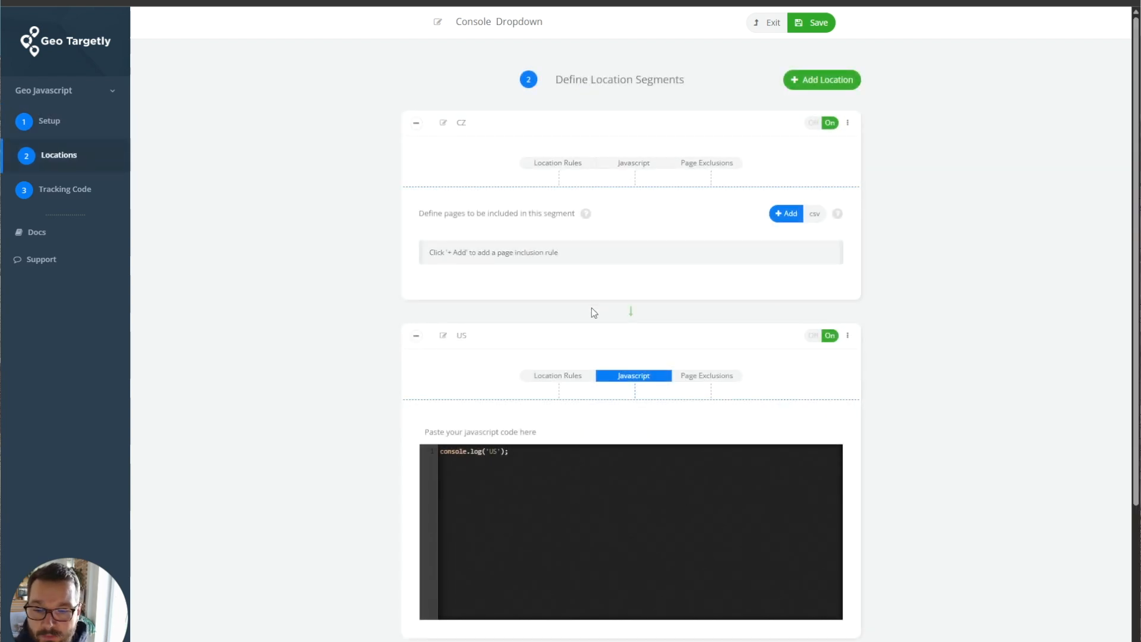
# Expand the All Other Locations segment and read its location rules note
pyautogui.scroll(-3, 595, 315)
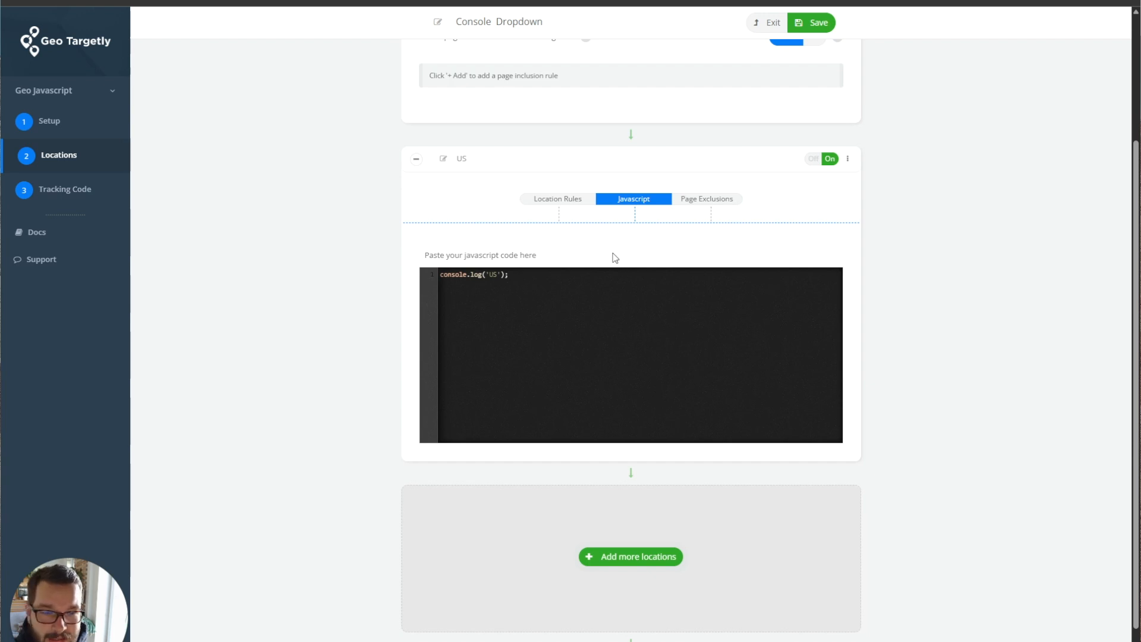
pyautogui.scroll(-2, 615, 258)
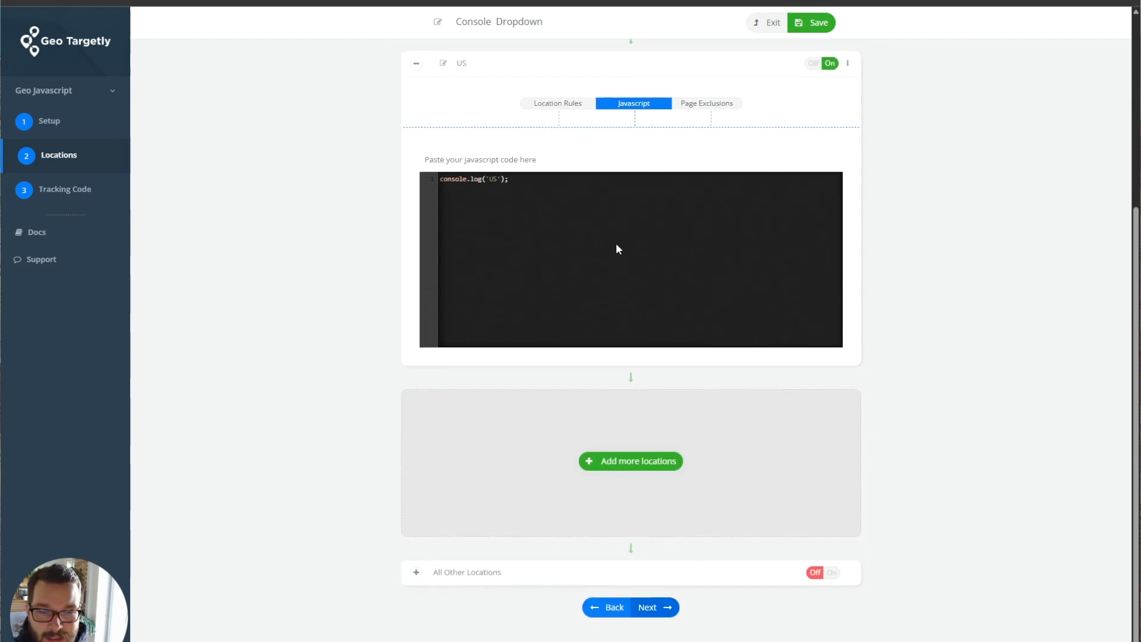
pyautogui.click(416, 572)
pyautogui.scroll(-3, 415, 520)
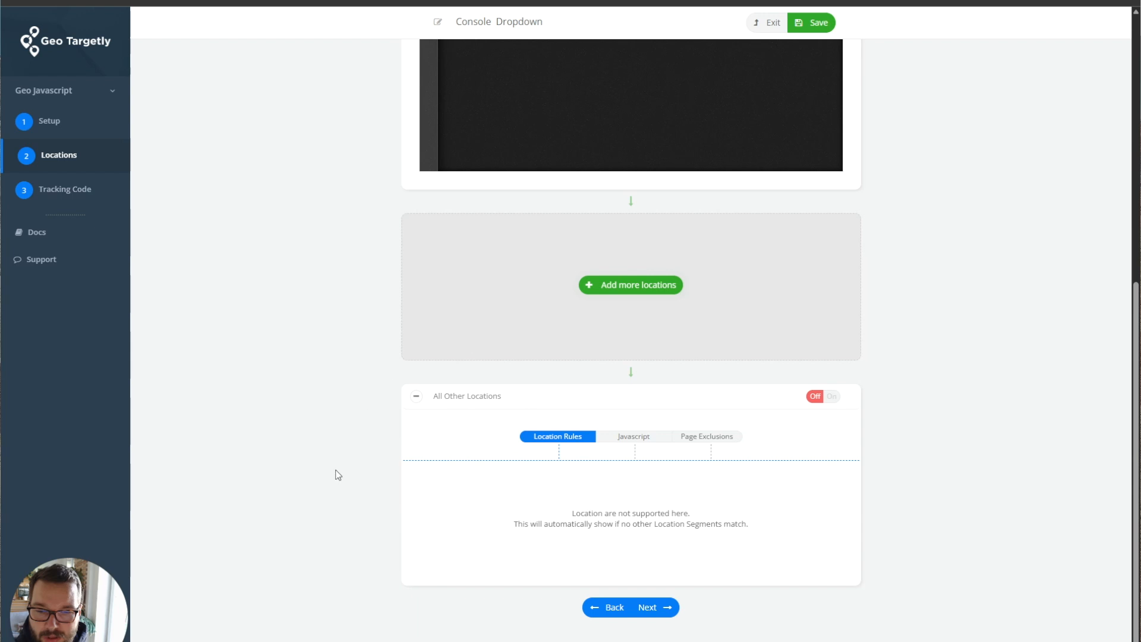
pyautogui.moveTo(575, 510); pyautogui.dragTo(759, 530)
pyautogui.click(762, 532)
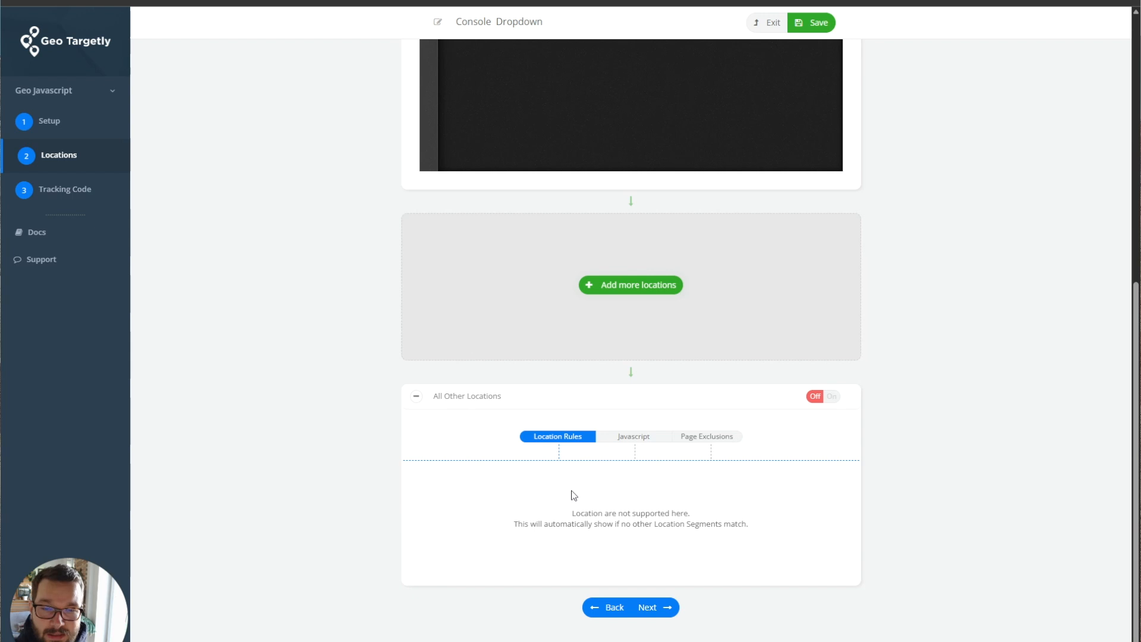
# Collapse the CZ and US location segments
pyautogui.scroll(7, 576, 483)
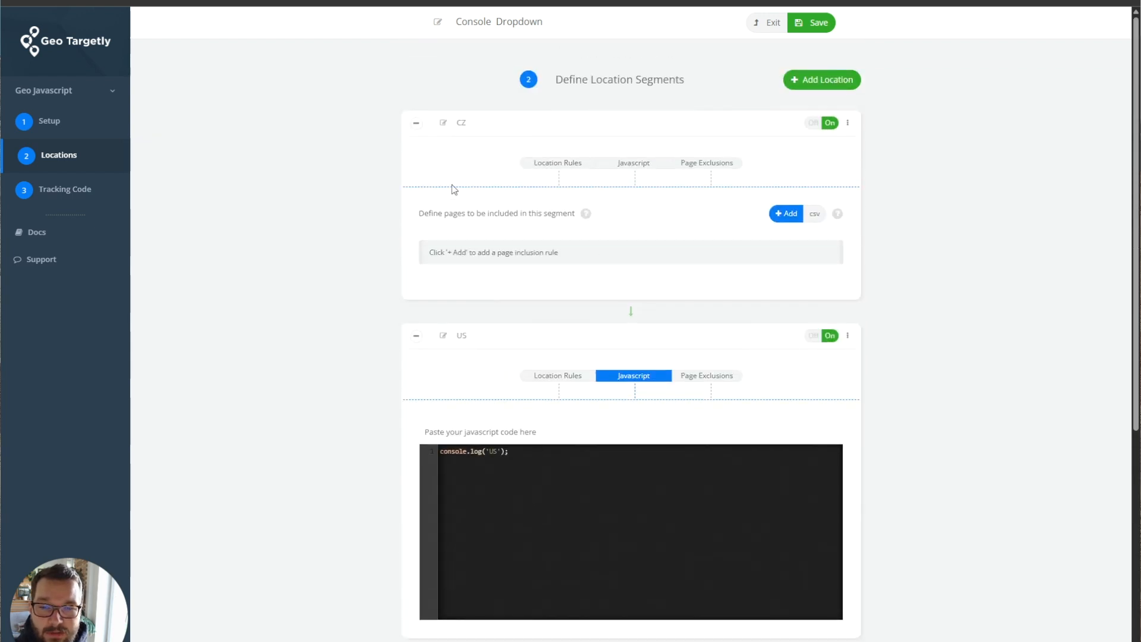
pyautogui.click(415, 122)
pyautogui.click(416, 171)
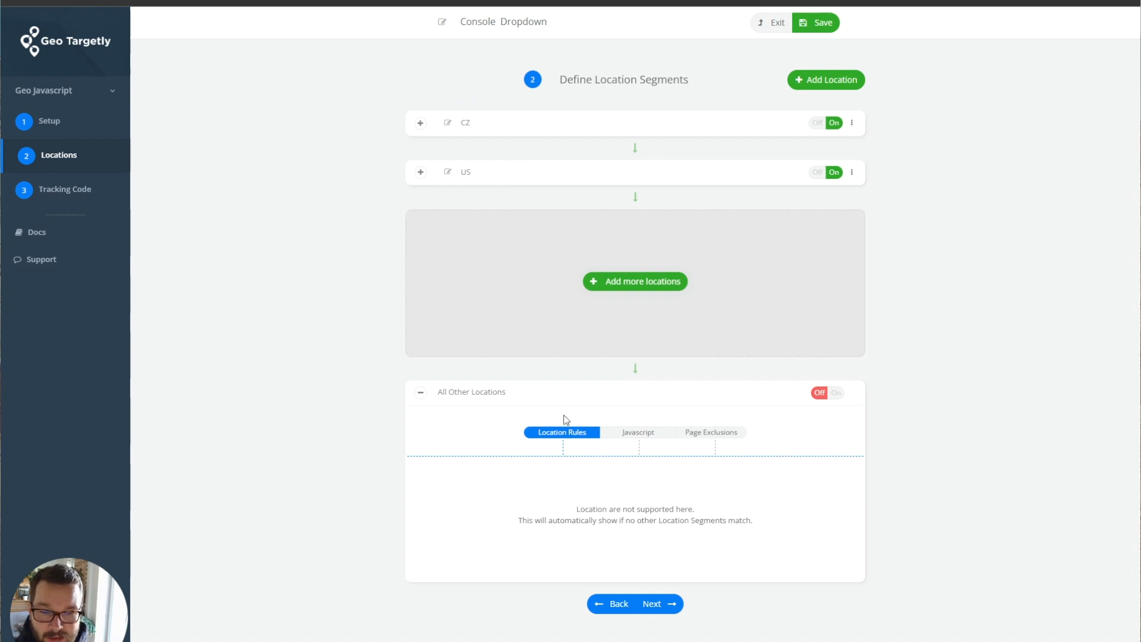
# Try enabling the All Other Locations segment, view its empty JavaScript editor, and turn the segment off again
pyautogui.click(835, 395)
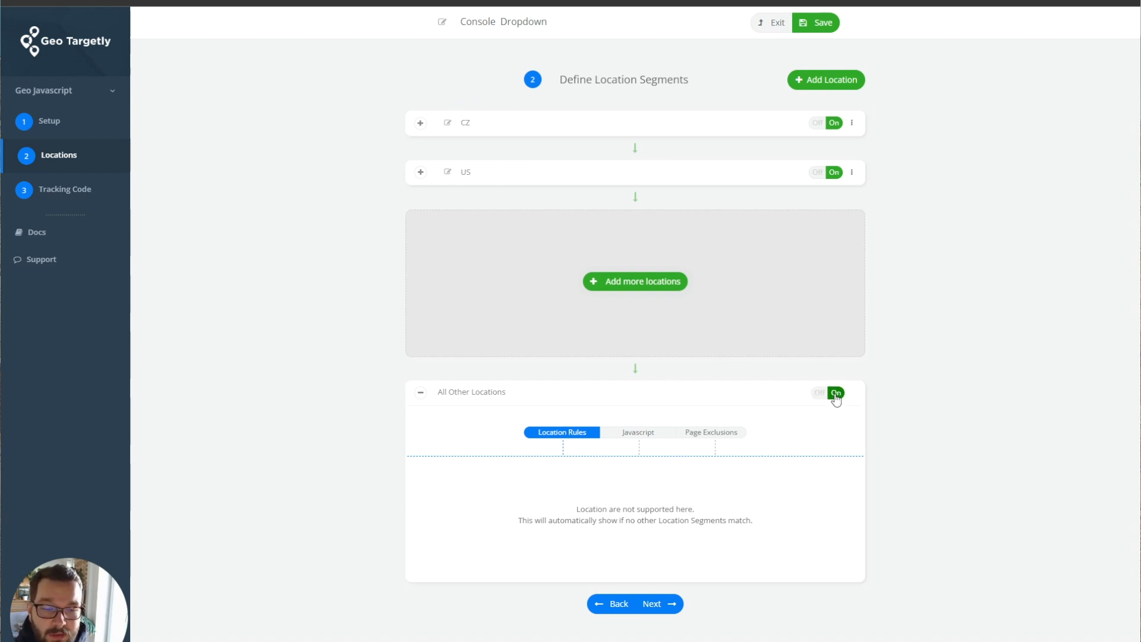
pyautogui.click(640, 435)
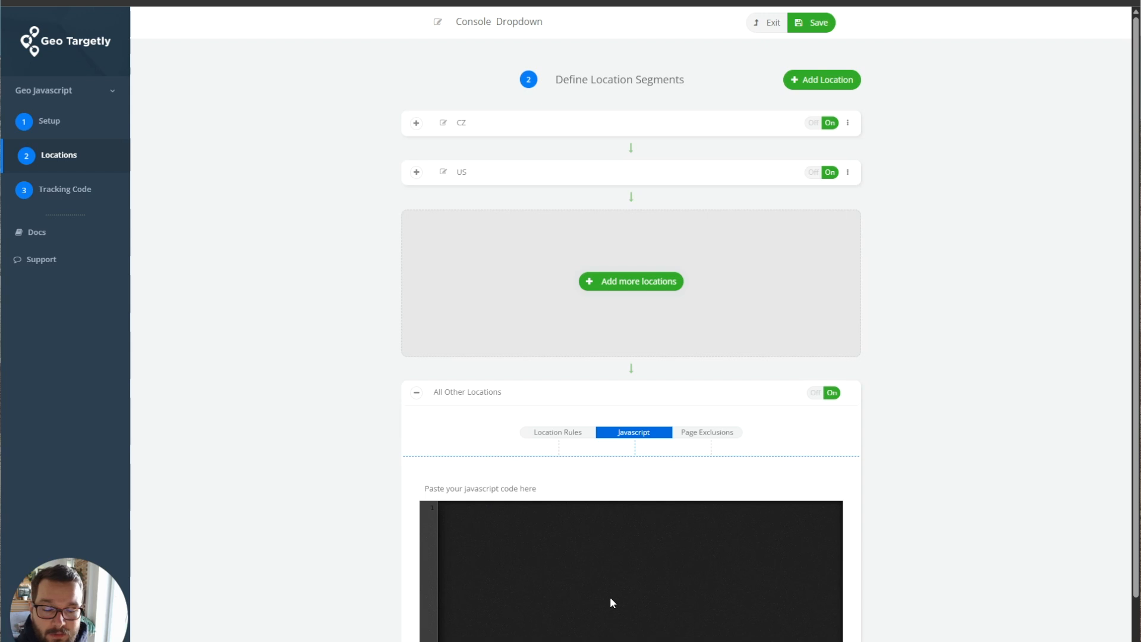
pyautogui.click(814, 393)
# Proceed to the tracking code stage and save the setup to generate the Geo Javascript code
pyautogui.scroll(-2, 700, 290)
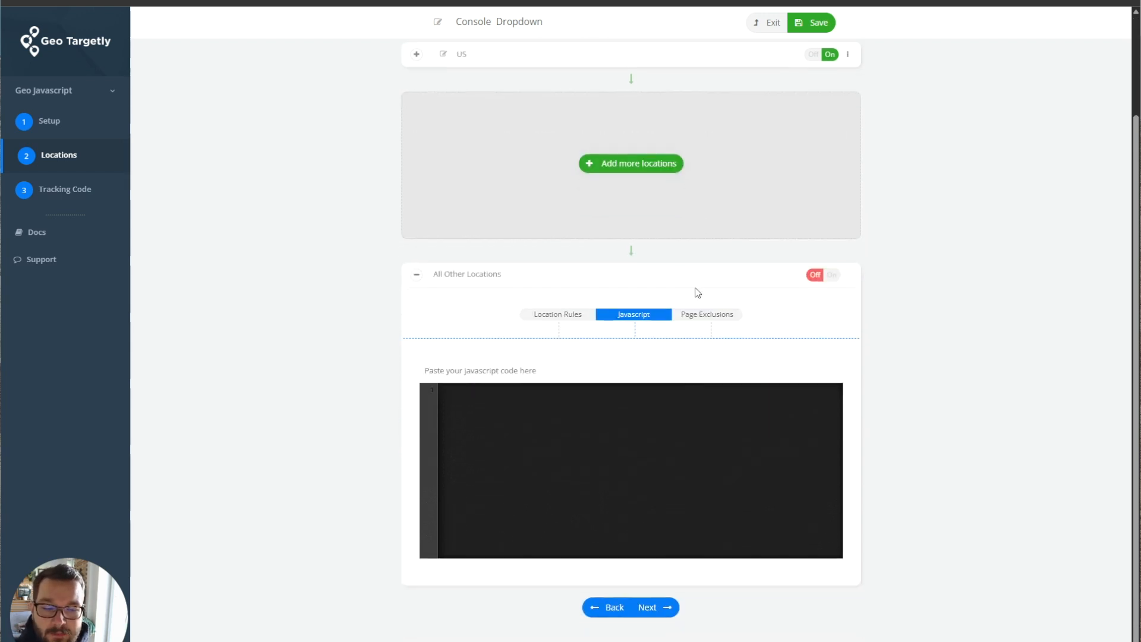
pyautogui.click(657, 605)
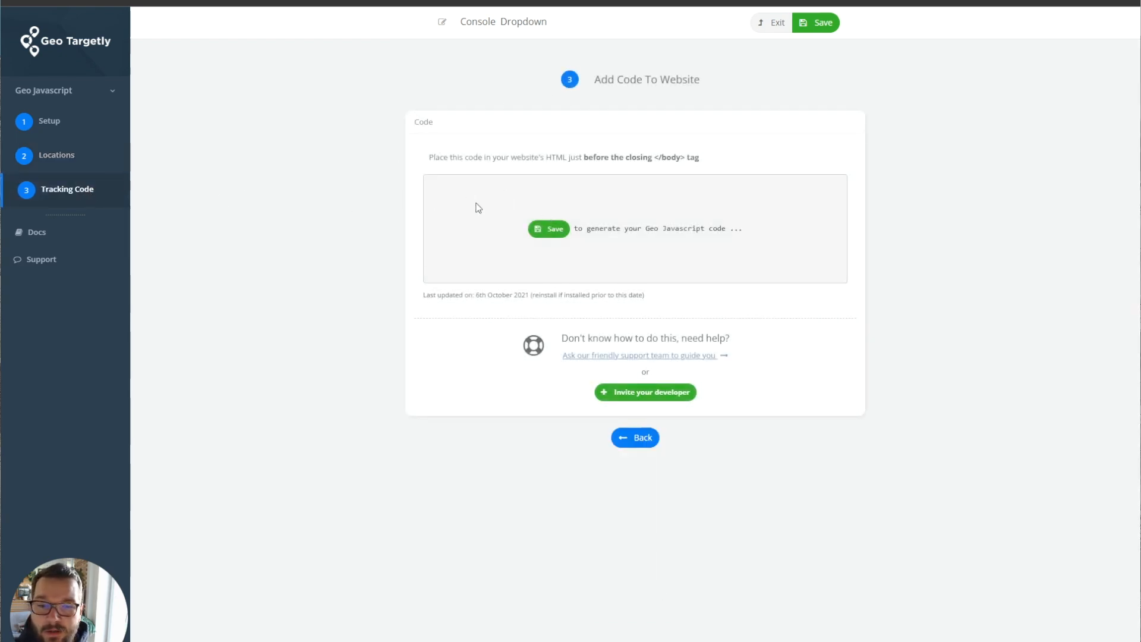
pyautogui.click(546, 235)
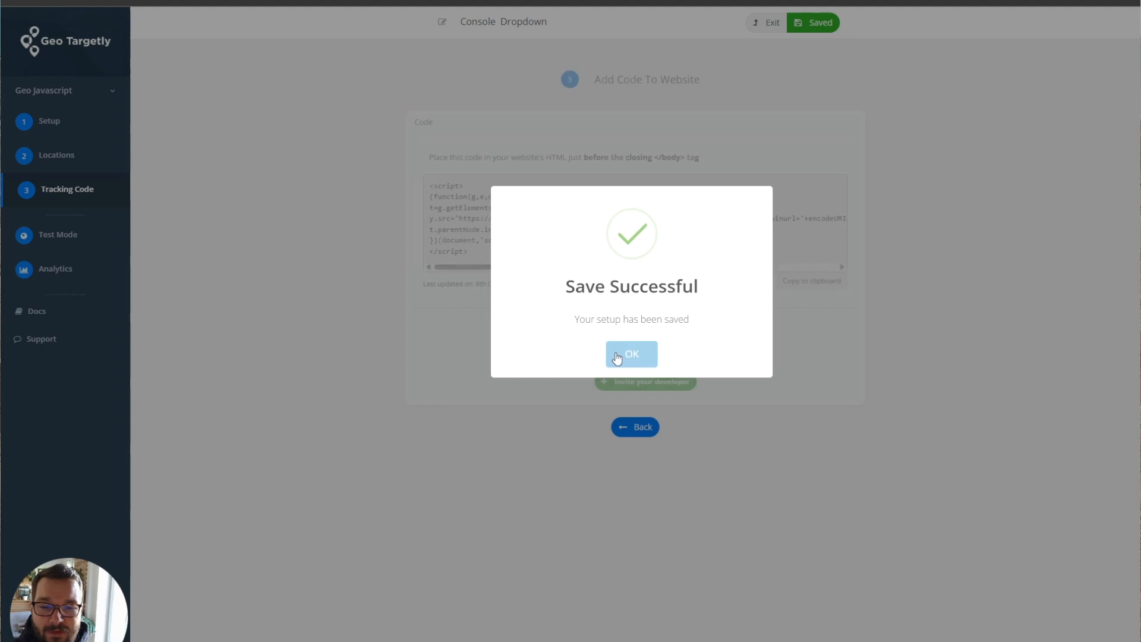
pyautogui.click(629, 356)
# Copy the generated tracking code to the clipboard and switch to the Webflow dashboard
pyautogui.moveTo(471, 255); pyautogui.dragTo(425, 191)
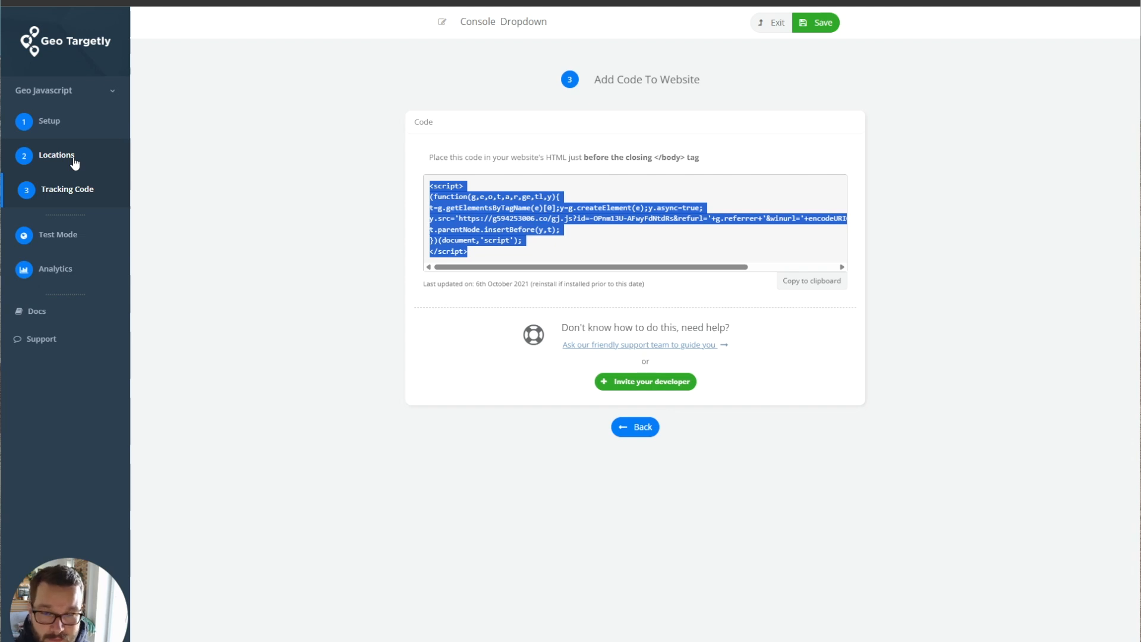
pyautogui.click(615, 205)
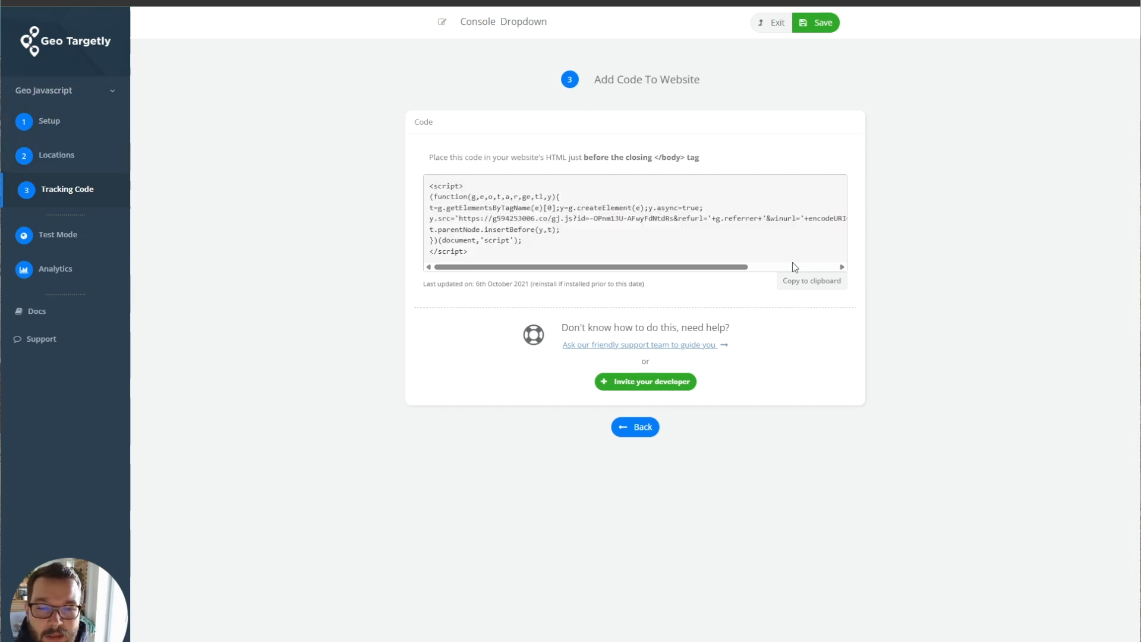
pyautogui.click(828, 284)
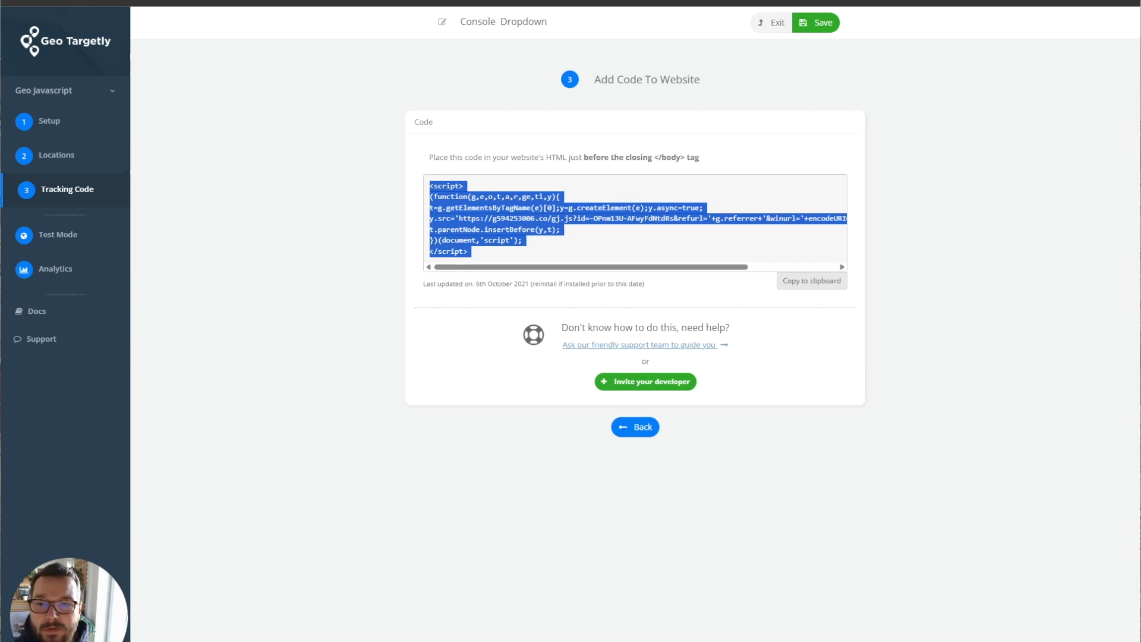
pyautogui.hotkey('ctrl', 'Tab')
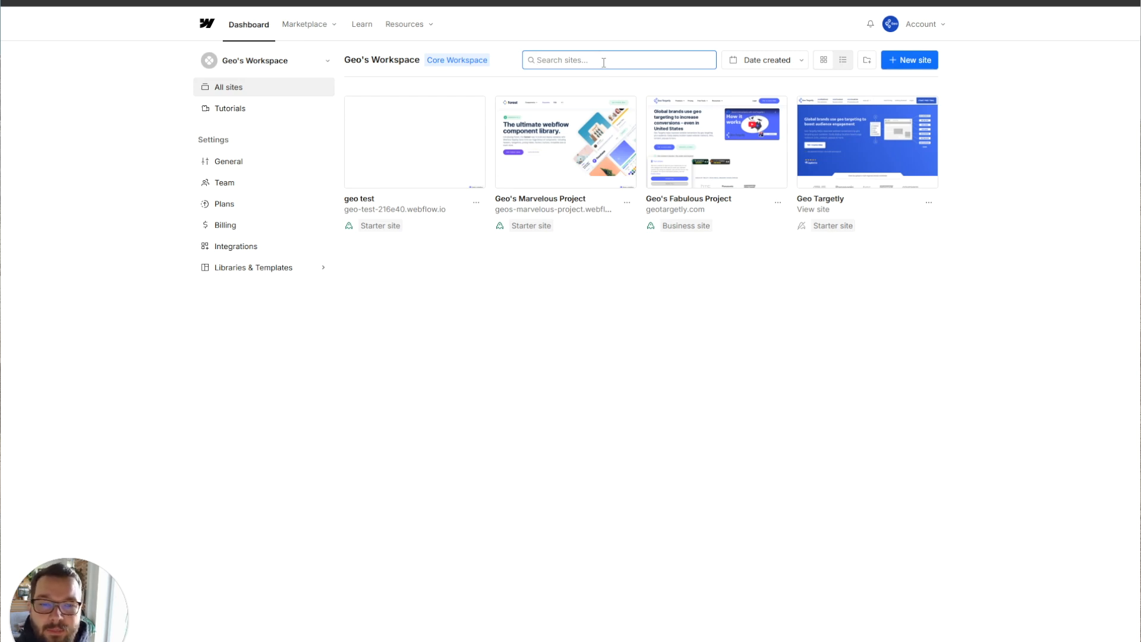
# Open the custom code settings of the Geo's Fabulous Project site and bring the head and footer code sections into view
pyautogui.moveTo(694, 129)
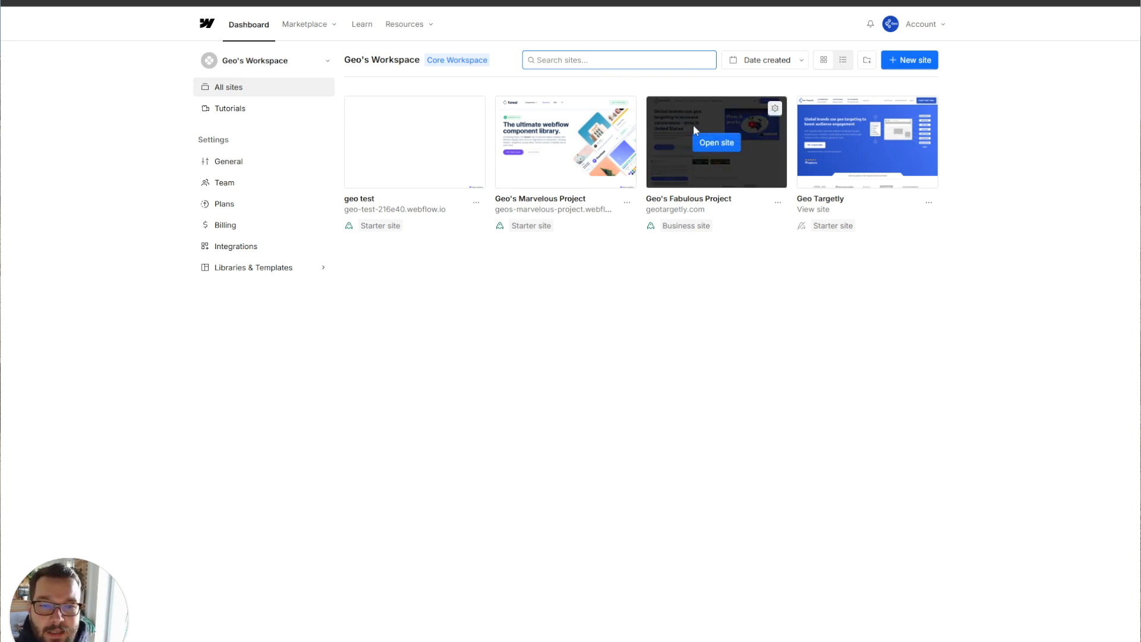
pyautogui.click(775, 110)
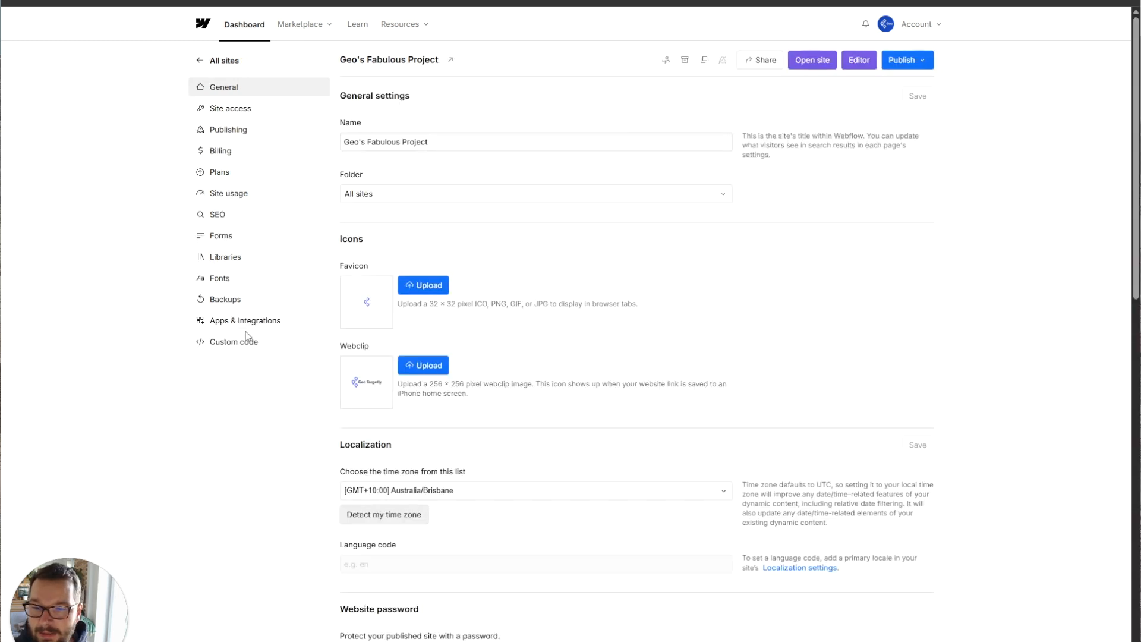
pyautogui.click(240, 341)
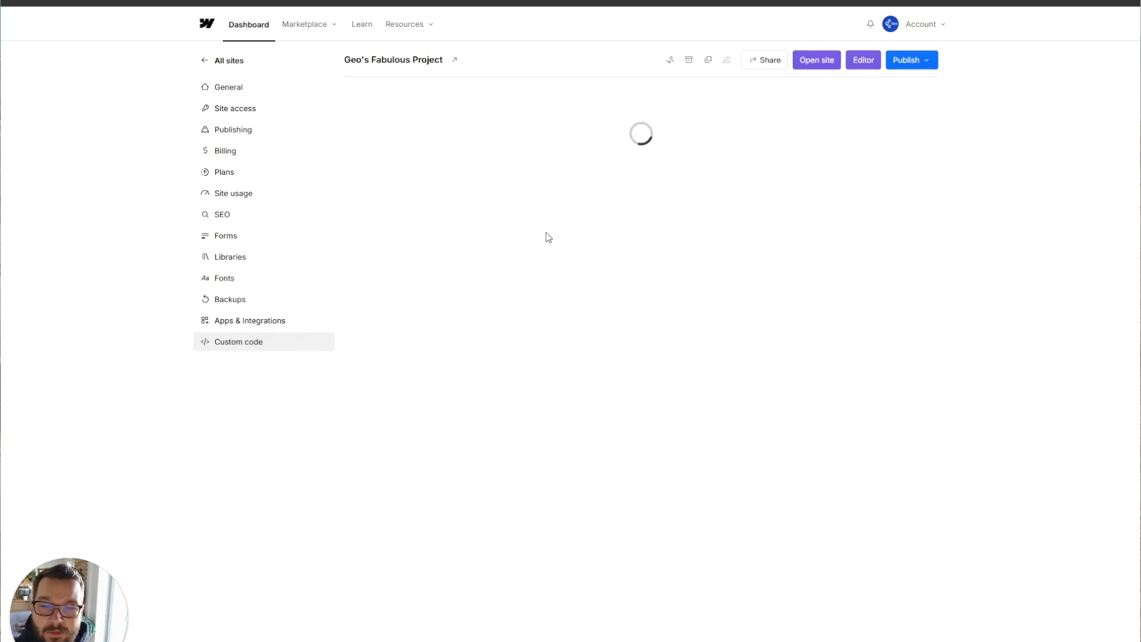
pyautogui.scroll(-5, 550, 237)
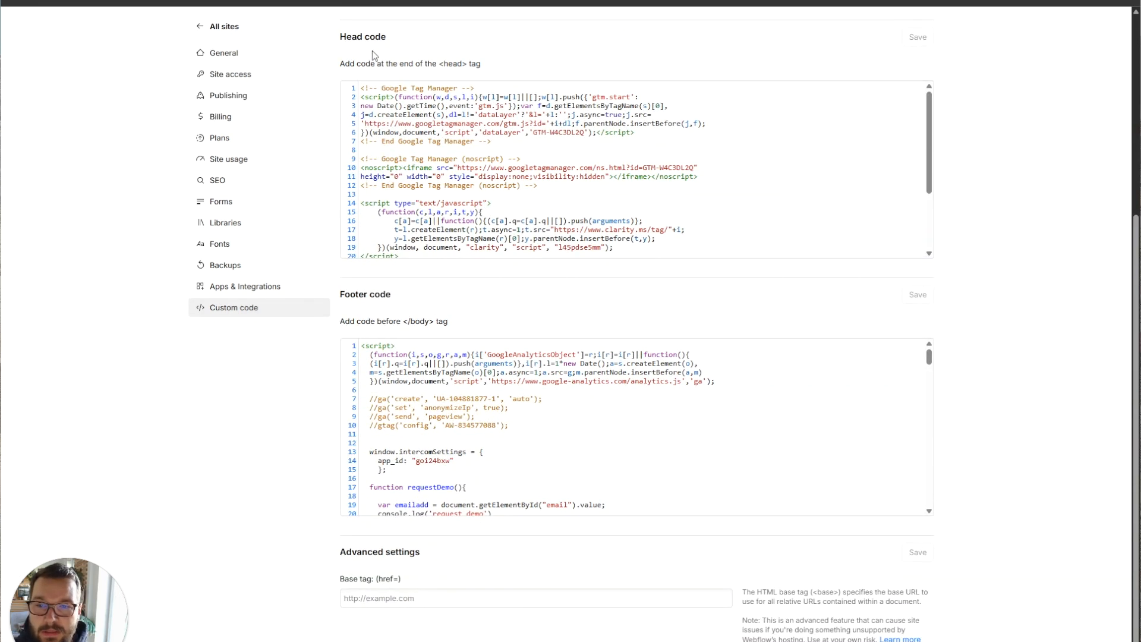
# Check the Geo Targetly instruction on where to place the tracking code against the footer code section of the Webflow custom code settings
pyautogui.click(260, 1)
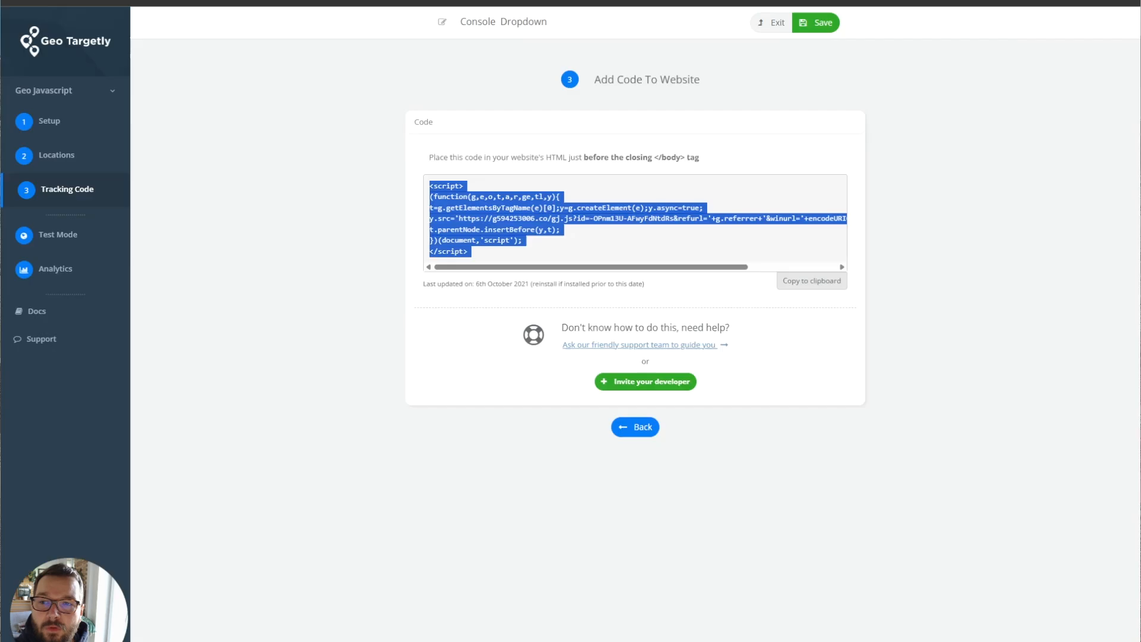
pyautogui.moveTo(618, 159); pyautogui.dragTo(676, 158)
pyautogui.click(720, 164)
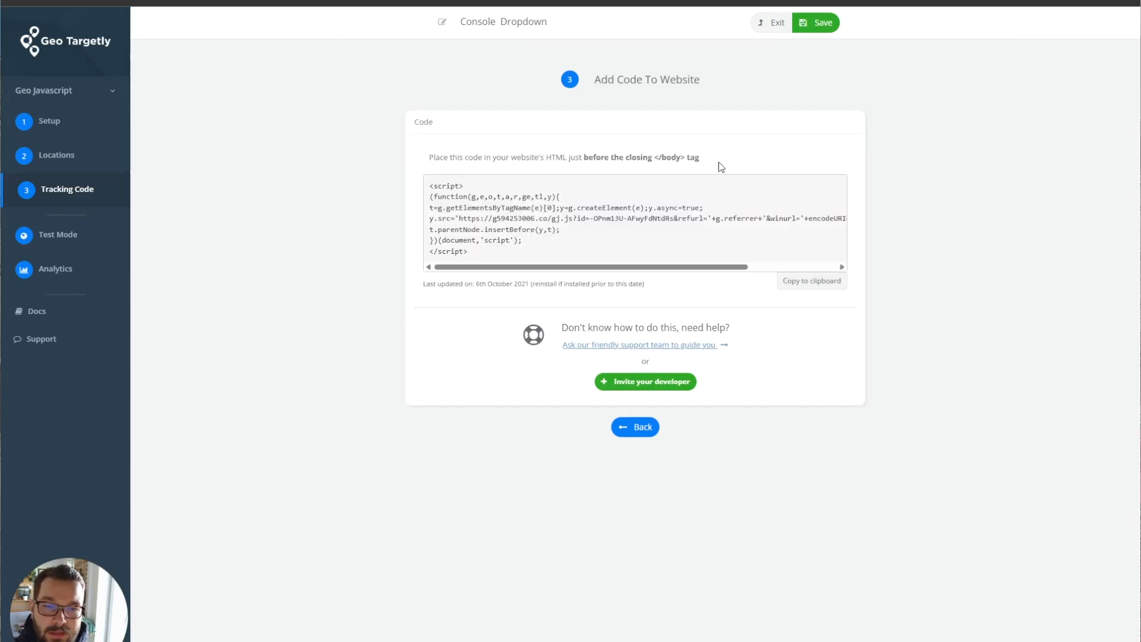
pyautogui.click(314, 2)
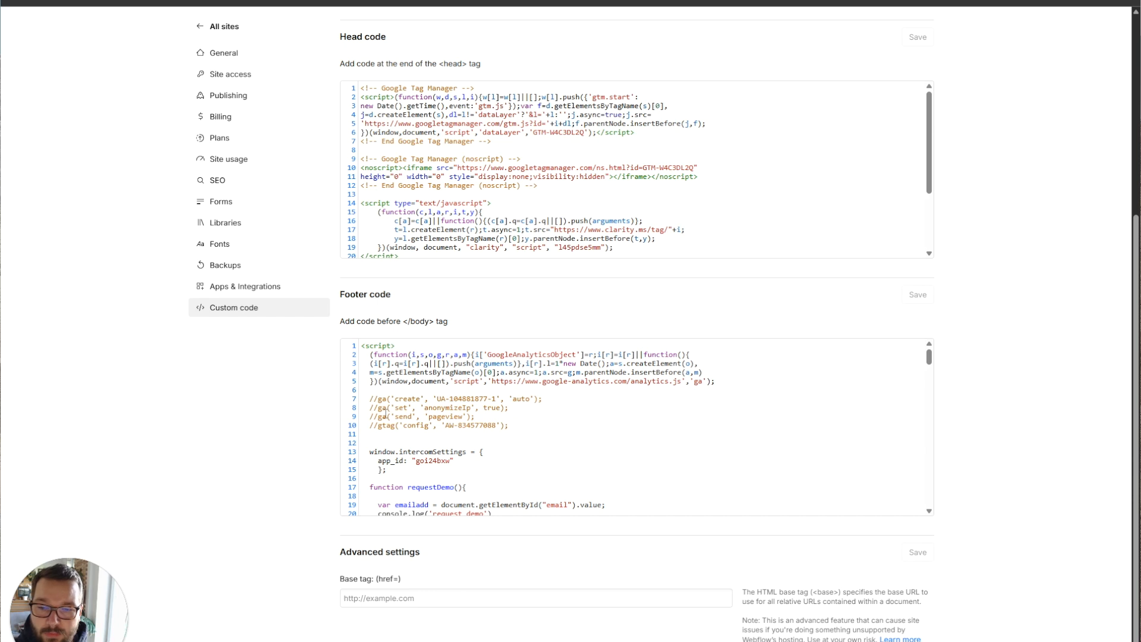
pyautogui.moveTo(365, 321); pyautogui.dragTo(471, 322)
pyautogui.click(472, 322)
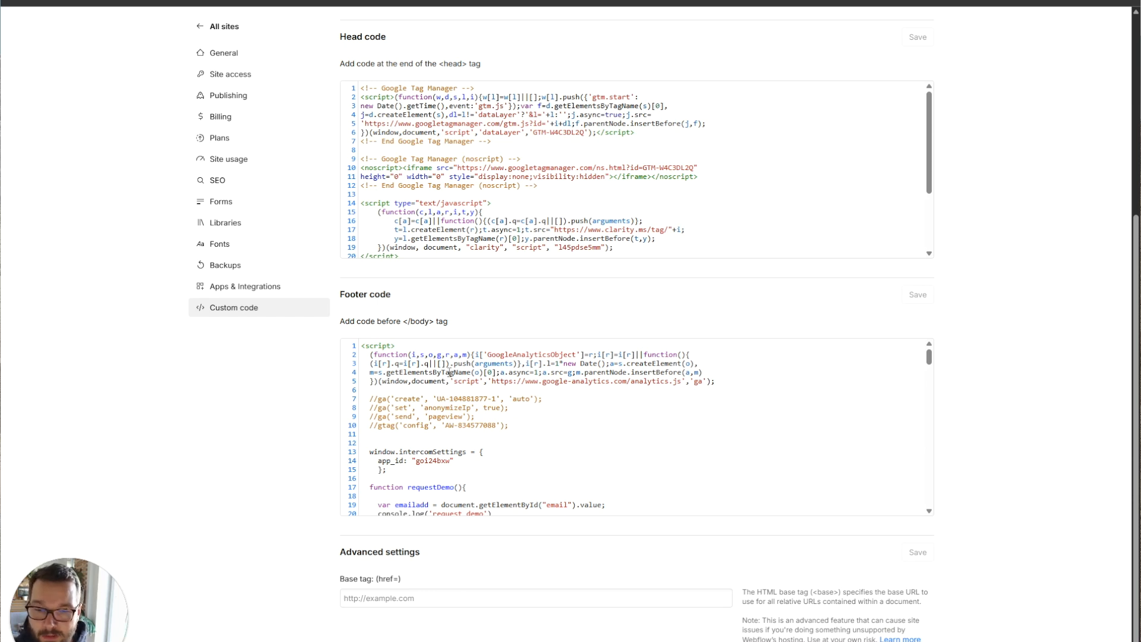
pyautogui.scroll(-3, 470, 438)
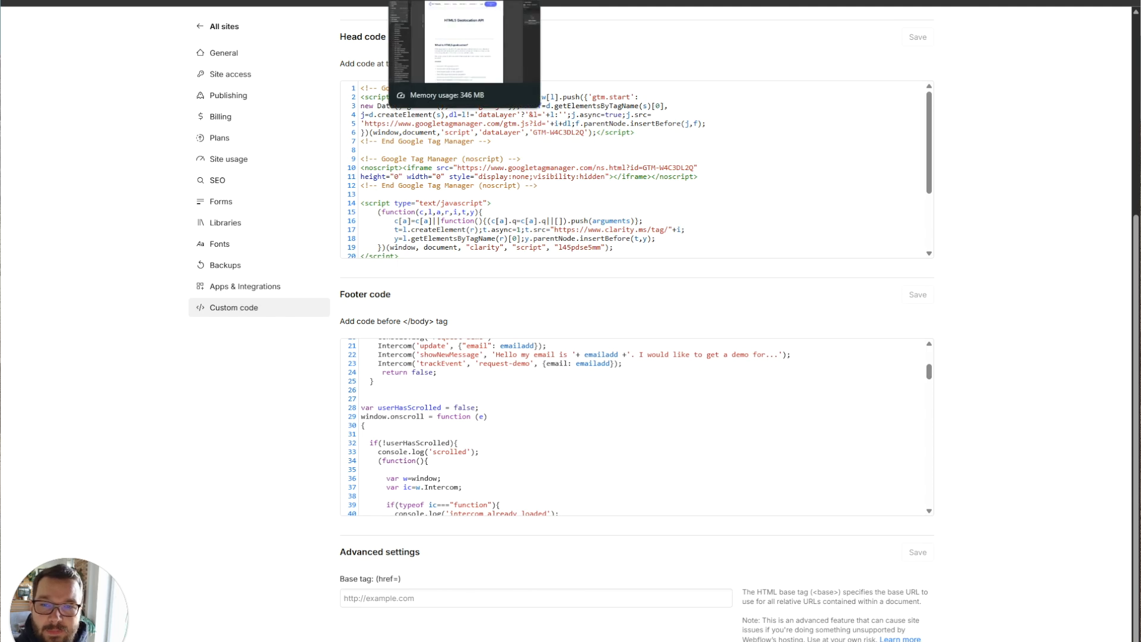
# In the Webflow Designer, review the script before the </body> tag in the HTML5 Geolocation page settings and open the publish options
pyautogui.click(464, 3)
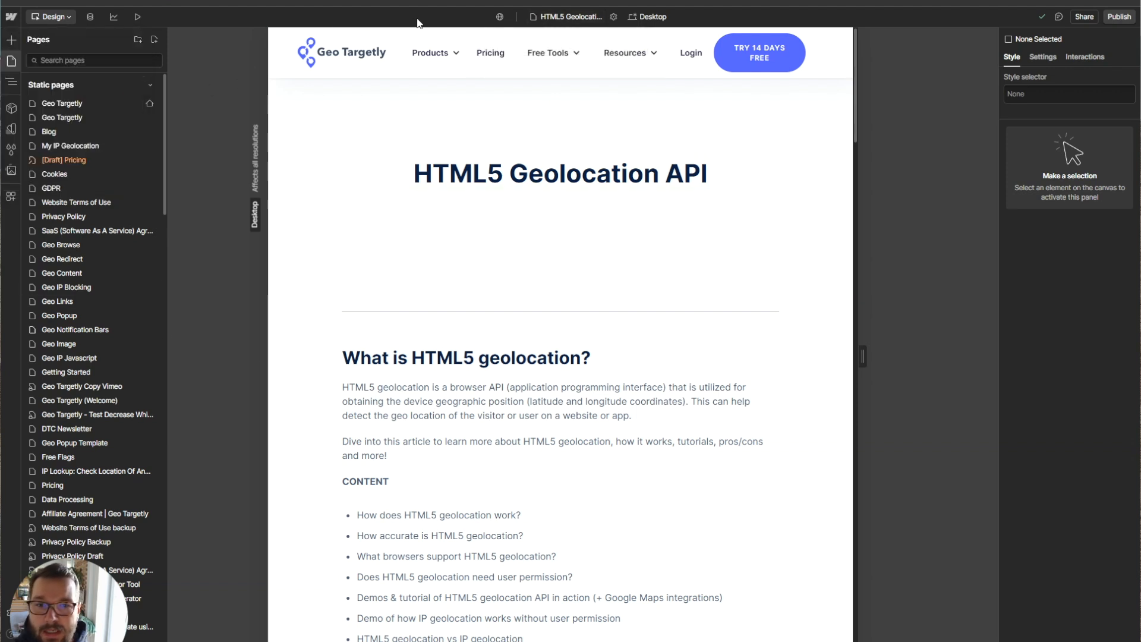
pyautogui.click(612, 17)
pyautogui.scroll(-15, 294, 434)
pyautogui.scroll(-8, 294, 435)
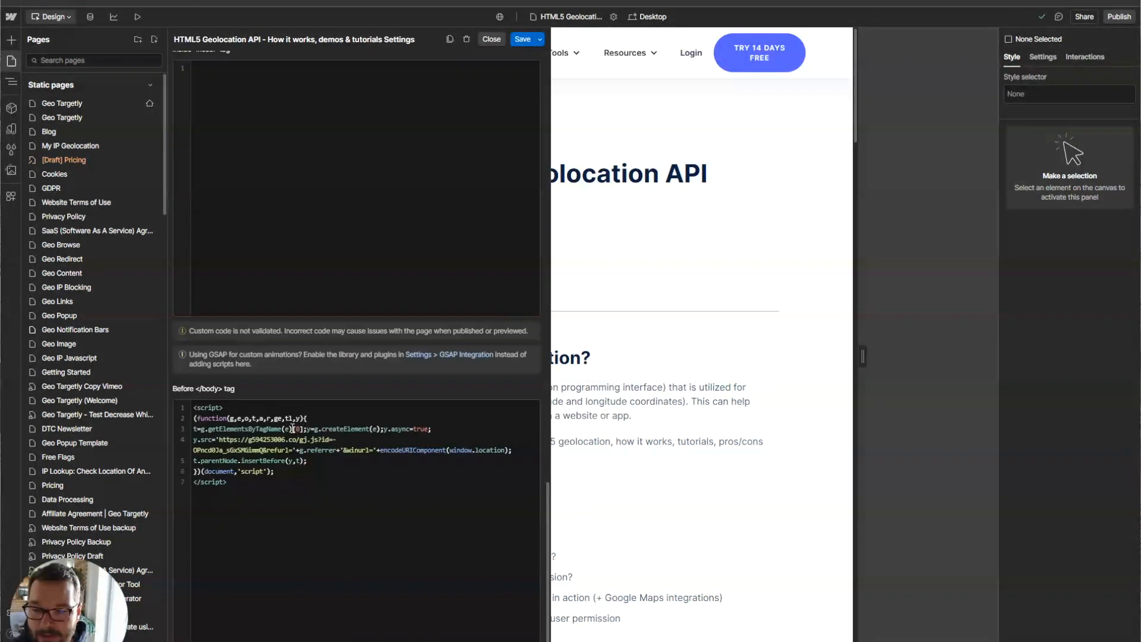
pyautogui.moveTo(270, 494); pyautogui.dragTo(183, 408)
pyautogui.click(282, 507)
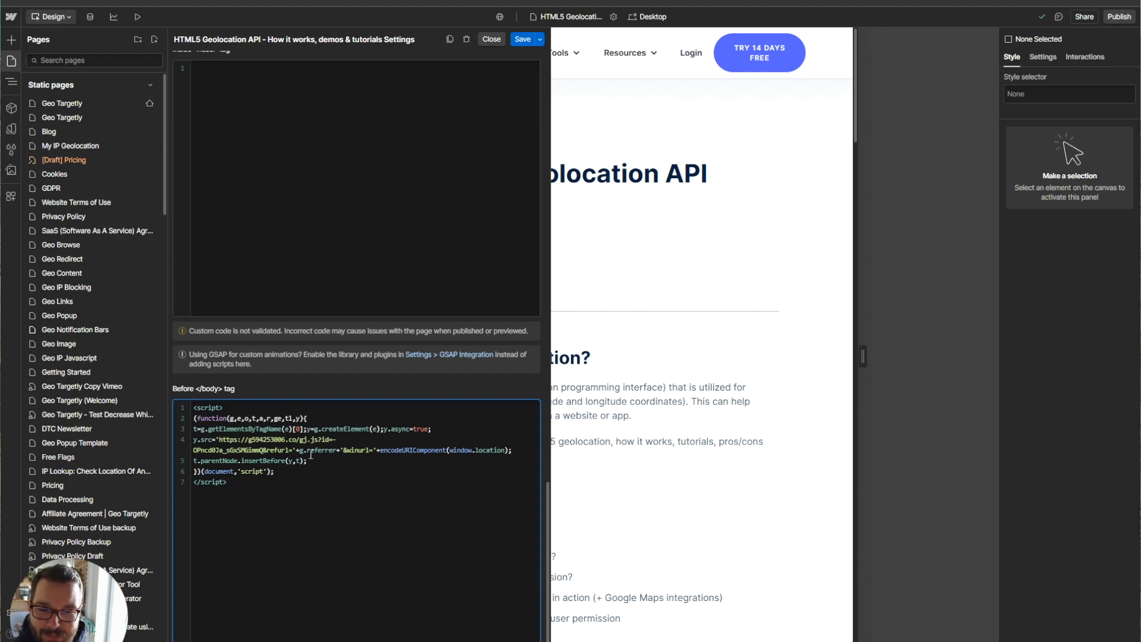
pyautogui.click(1119, 17)
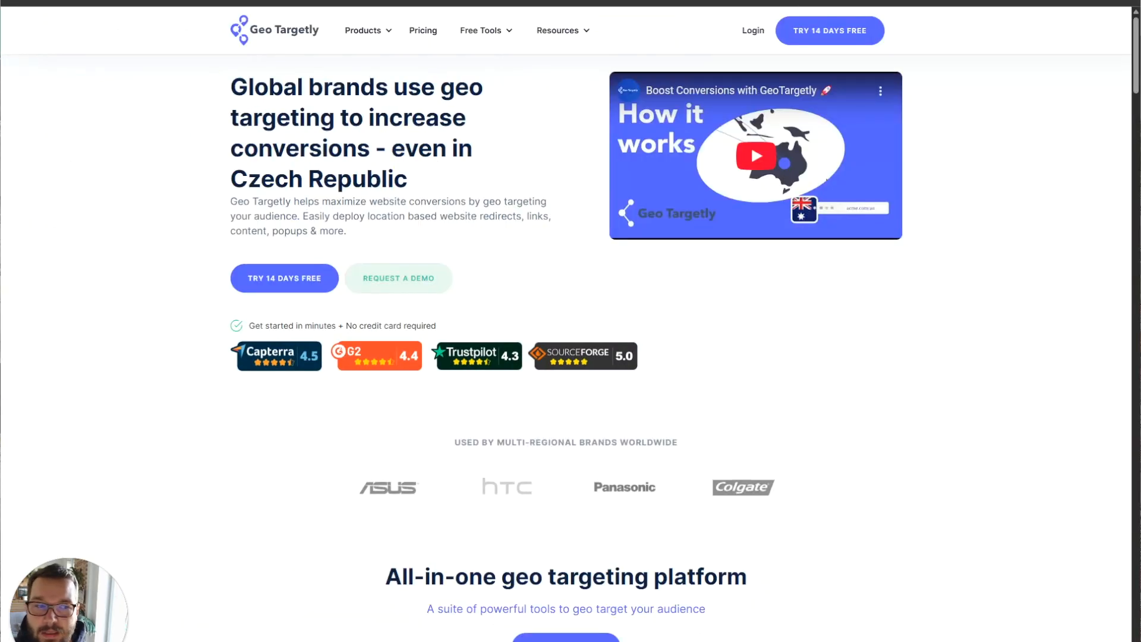
# Open the HTML5 Geolocation page from the footer links of the live Geo Targetly website
pyautogui.moveTo(1132, 47); pyautogui.dragTo(1081, 641)
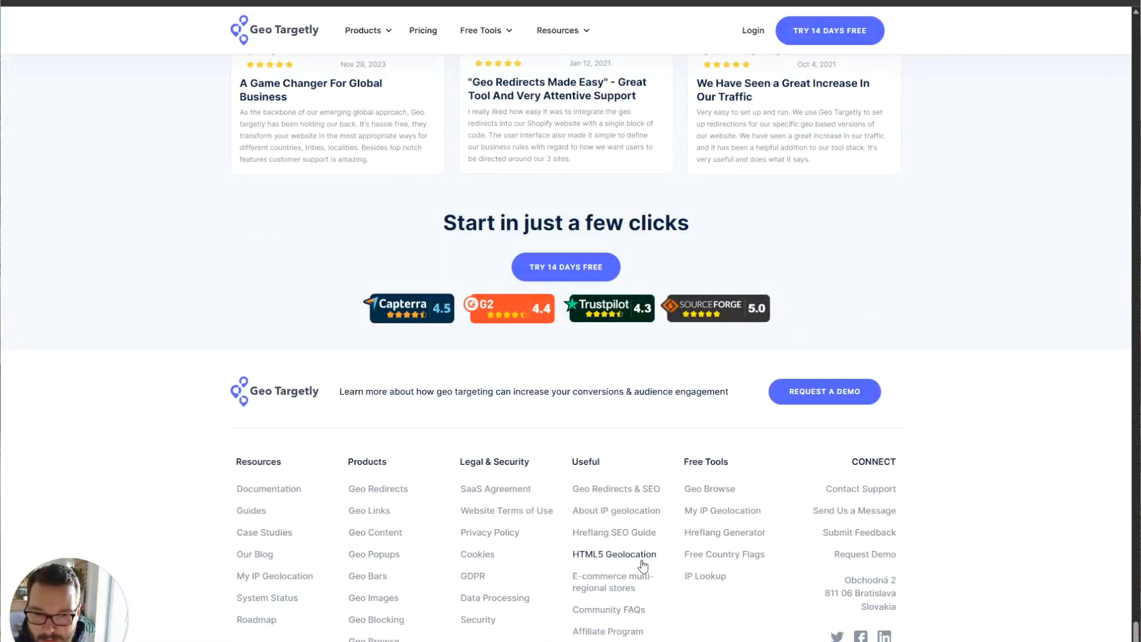
pyautogui.click(615, 555)
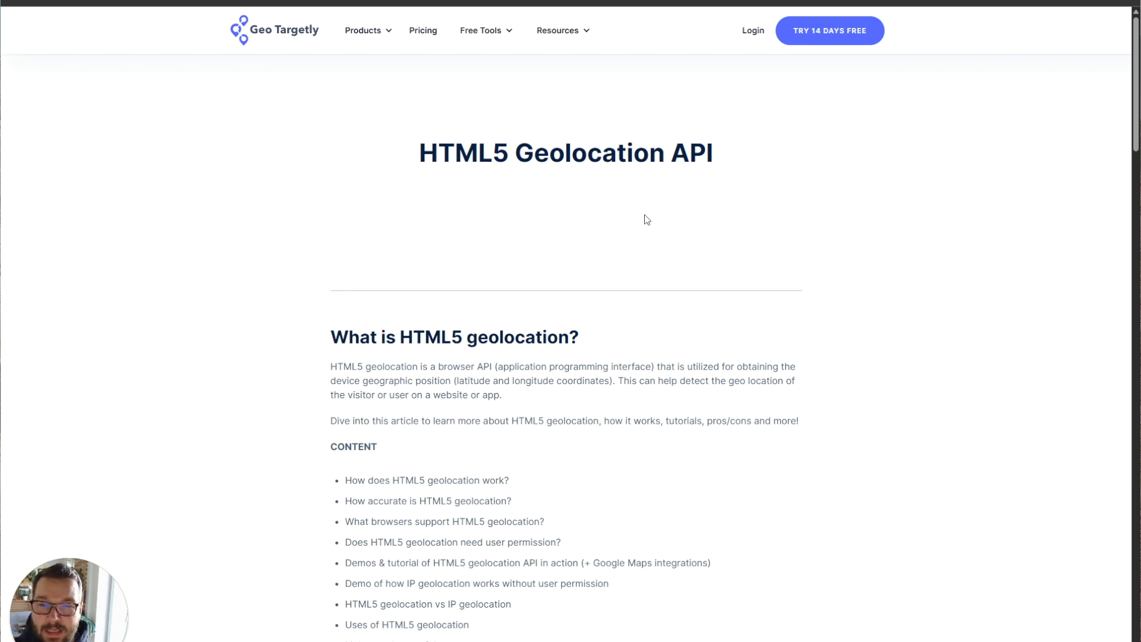
pyautogui.rightClick(611, 224)
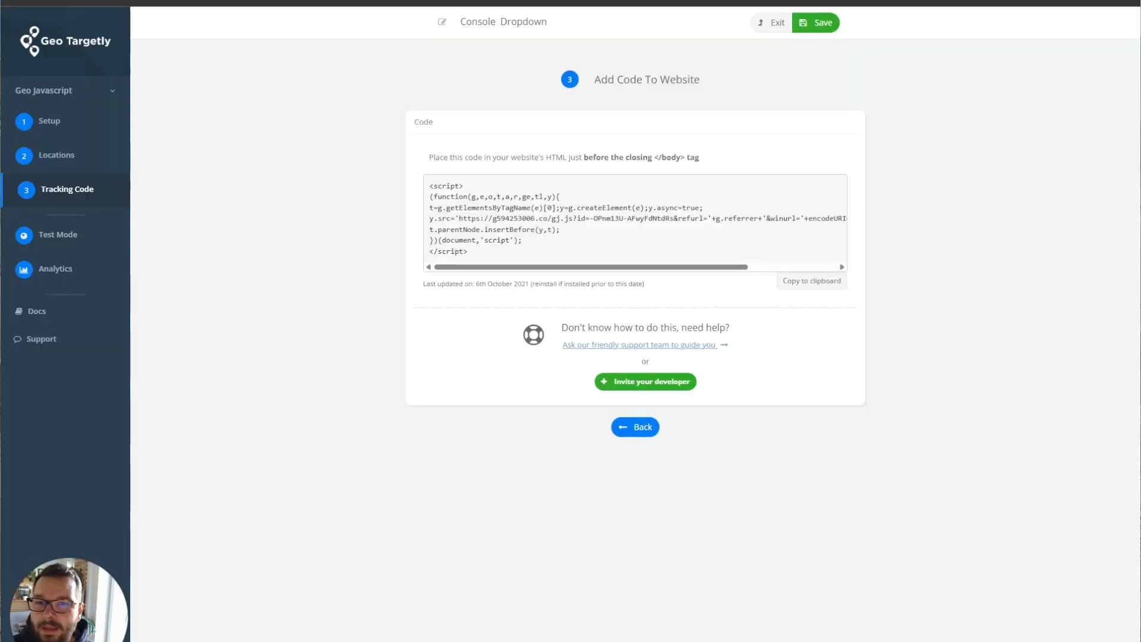
# Leave the Console Dropdown setup and open the CZ segment's JavaScript code in the Open dropdown setup
pyautogui.click(771, 23)
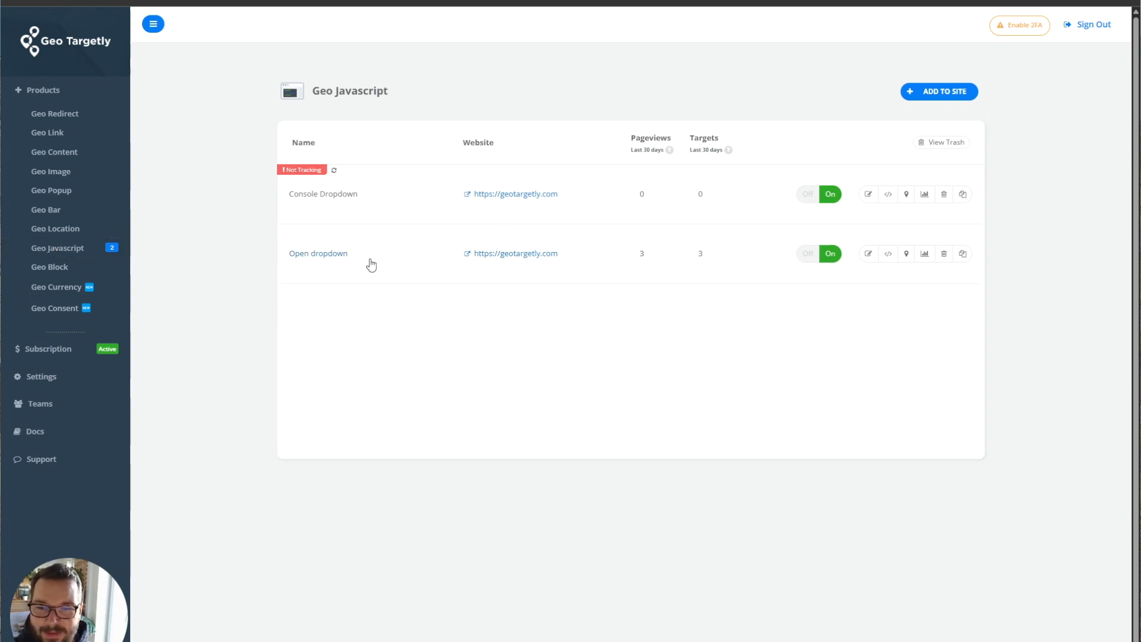
pyautogui.click(868, 262)
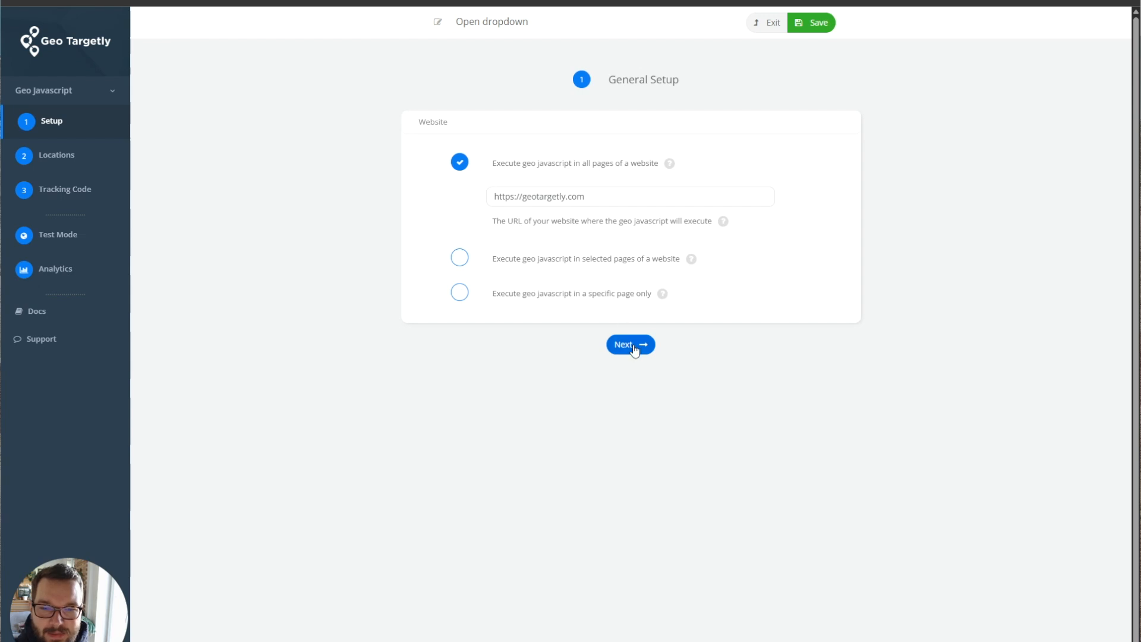
pyautogui.click(630, 344)
pyautogui.click(416, 122)
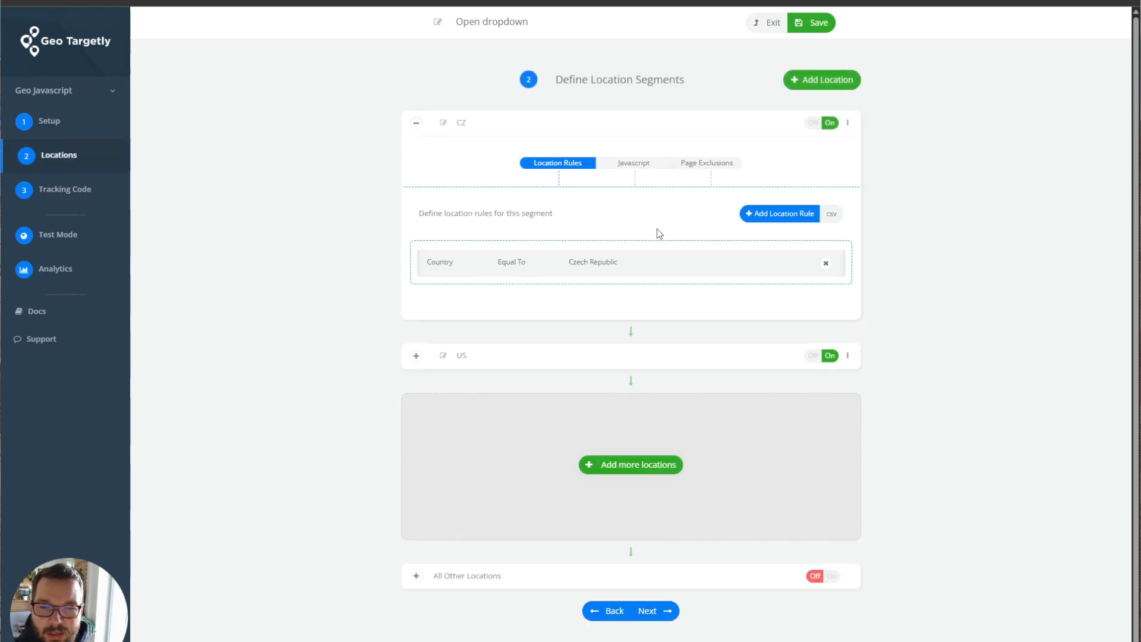
pyautogui.click(632, 166)
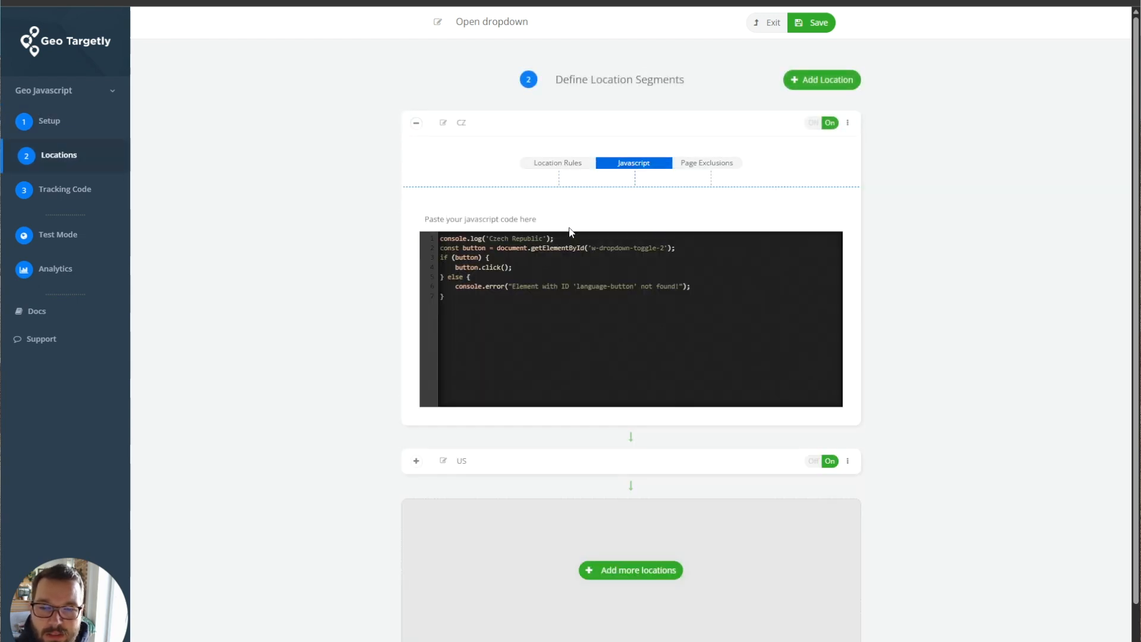
# Examine the CZ code: the console.log line, the button-click block and the w-dropdown-toggle-2 element ID
pyautogui.moveTo(567, 238); pyautogui.dragTo(438, 244)
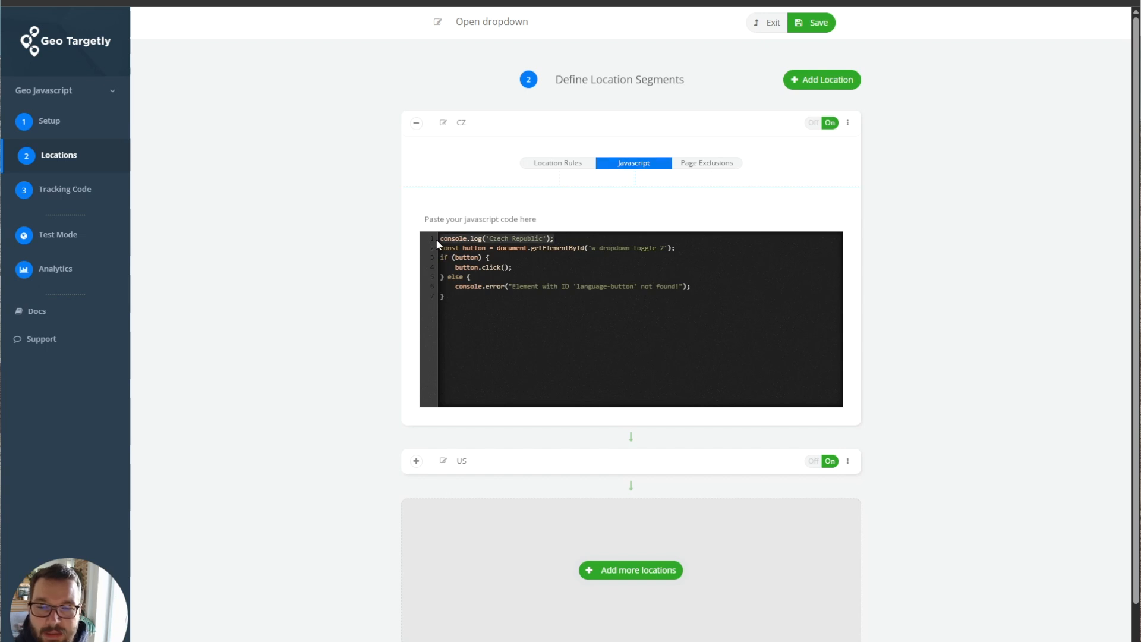
pyautogui.click(506, 302)
pyautogui.moveTo(462, 298); pyautogui.dragTo(427, 251)
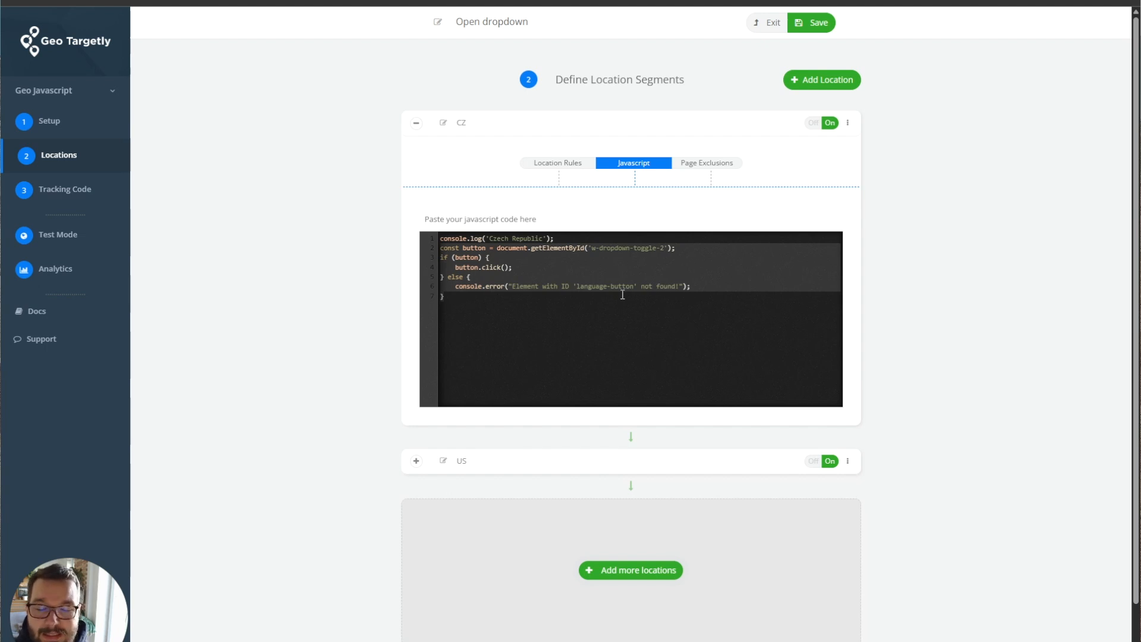
pyautogui.click(591, 249)
pyautogui.moveTo(592, 250); pyautogui.dragTo(660, 252)
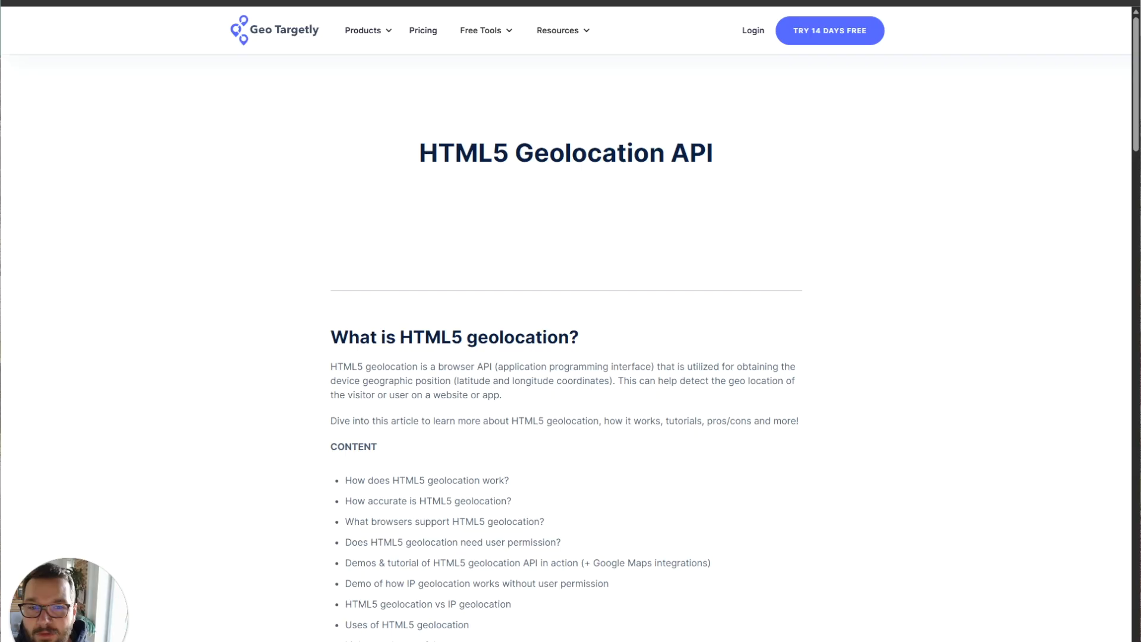
# Inspect the live HTML5 Geolocation page with the developer tools console and reload the page to watch the script run
pyautogui.rightClick(196, 181)
pyautogui.click(239, 479)
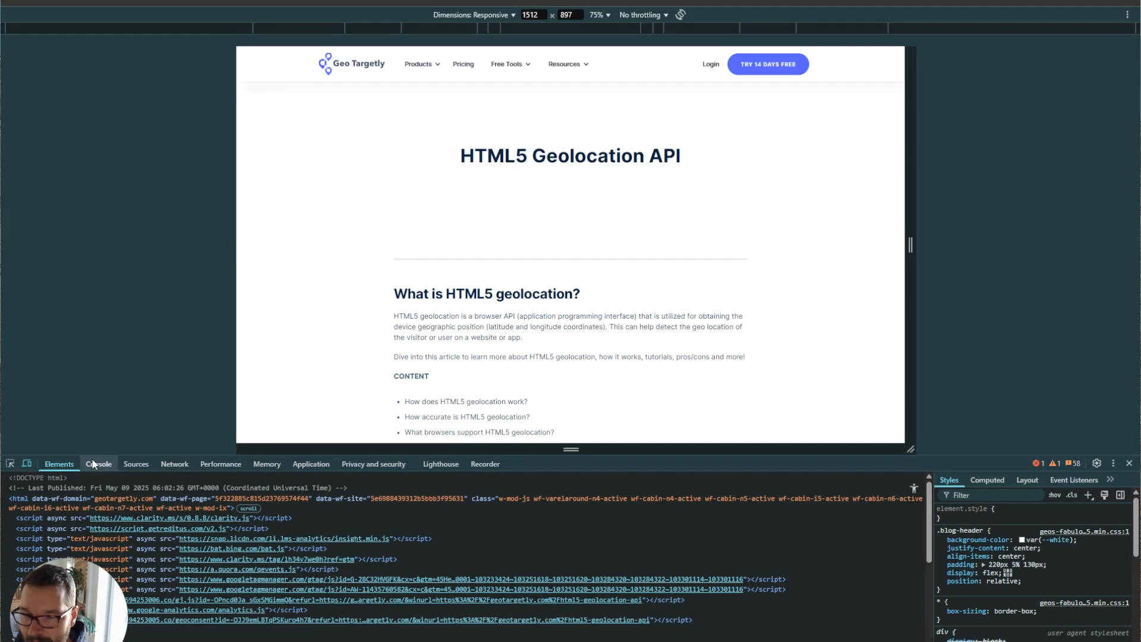
pyautogui.click(99, 464)
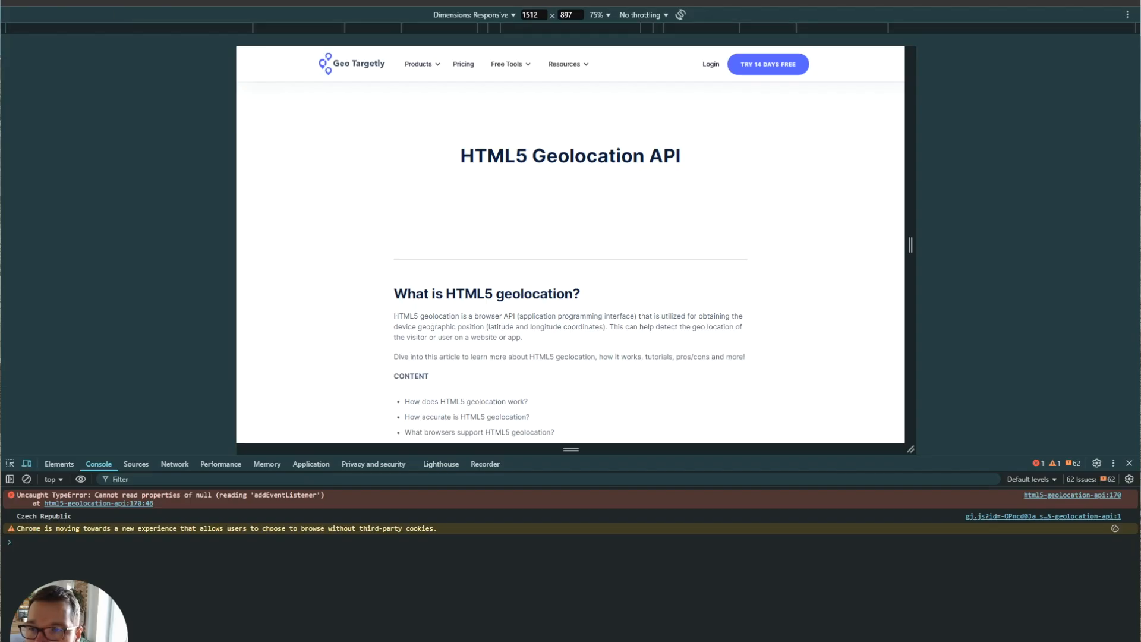
pyautogui.press('F5')
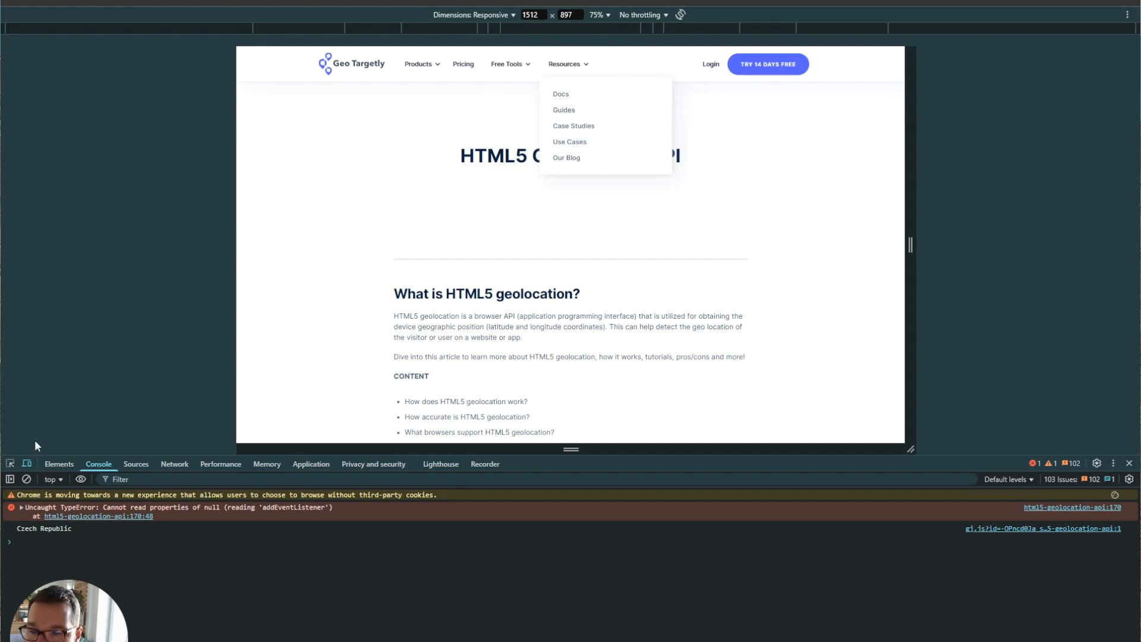
# Inspect the Resources dropdown in the page's navigation to locate its element ID in the HTML
pyautogui.click(59, 464)
pyautogui.hotkey('ctrl', 'shift', 'c')
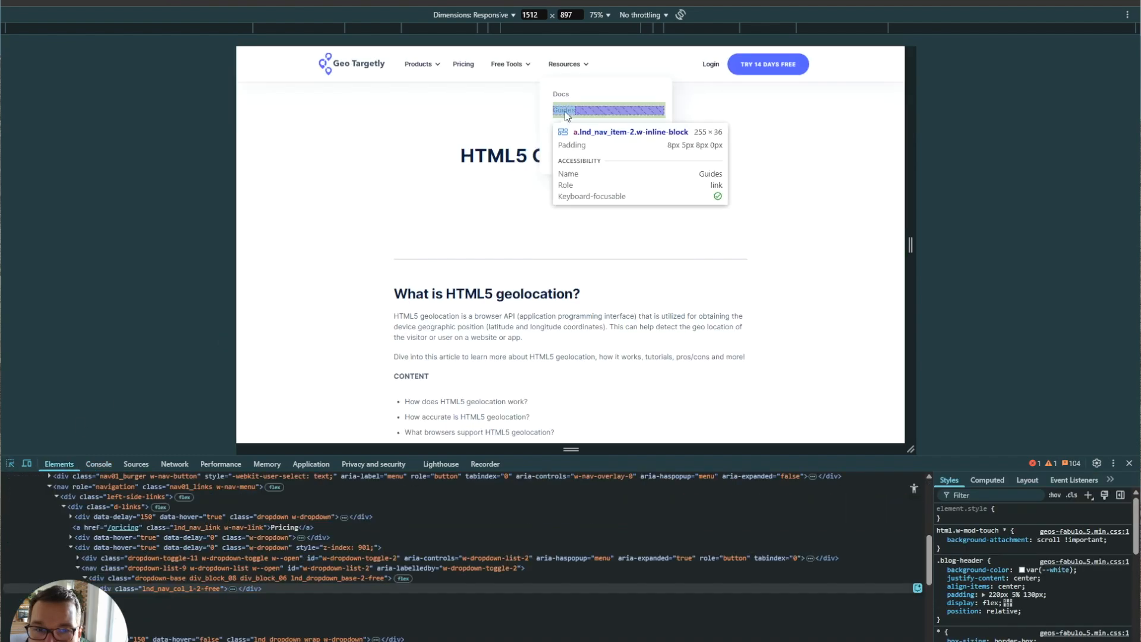
pyautogui.click(581, 74)
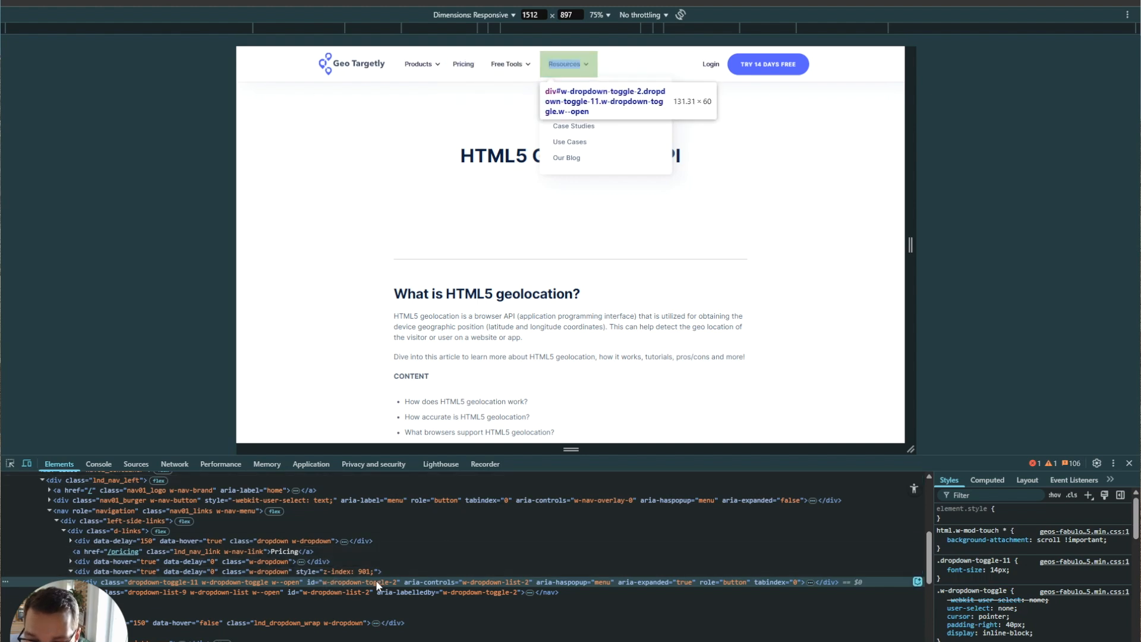
# Return to the Open dropdown setup and compare the element ID in the CZ getElementById call with the inspected one
pyautogui.hotkey('ctrl', 'Tab')
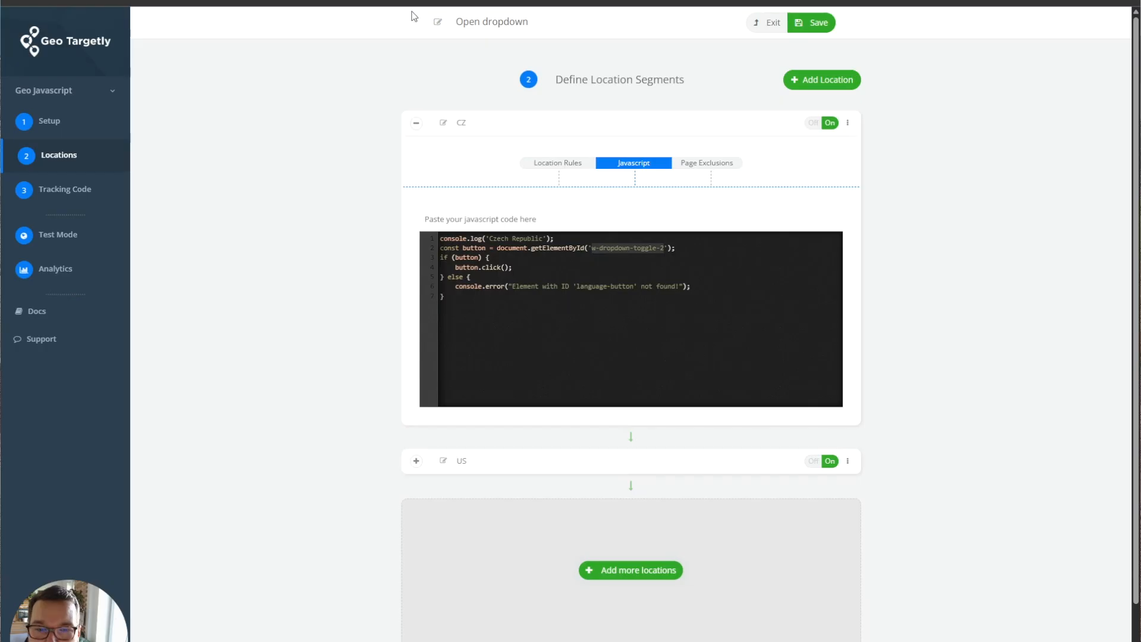
pyautogui.click(621, 251)
pyautogui.moveTo(594, 251); pyautogui.dragTo(658, 251)
pyautogui.click(650, 250)
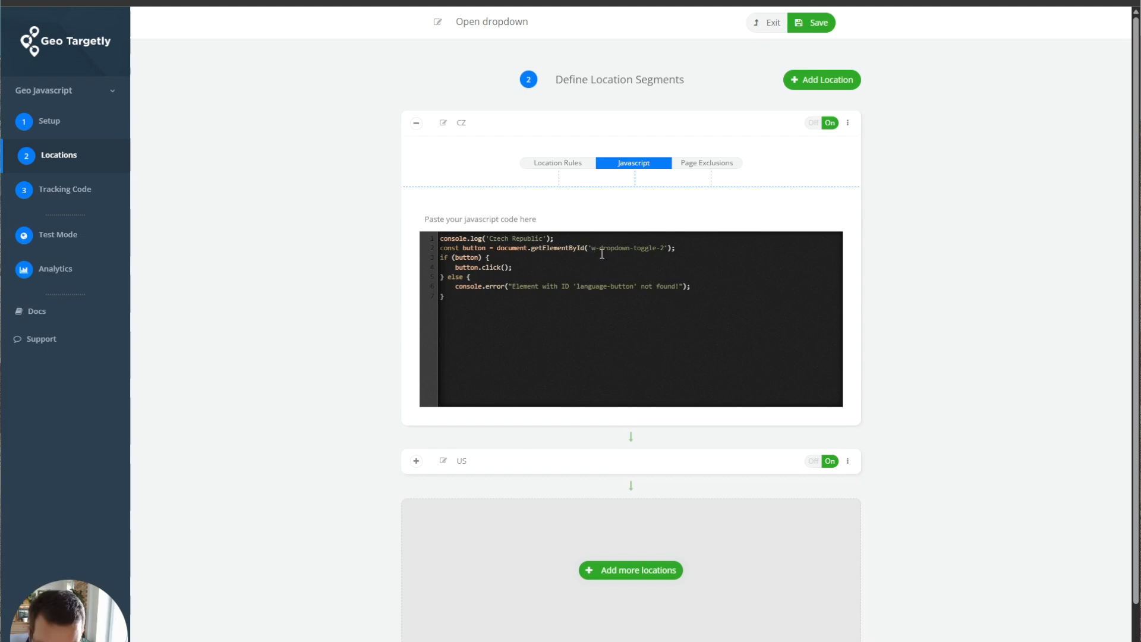
pyautogui.write('.')
pyautogui.write('.')
pyautogui.press('BackSpace')
pyautogui.press('BackSpace')
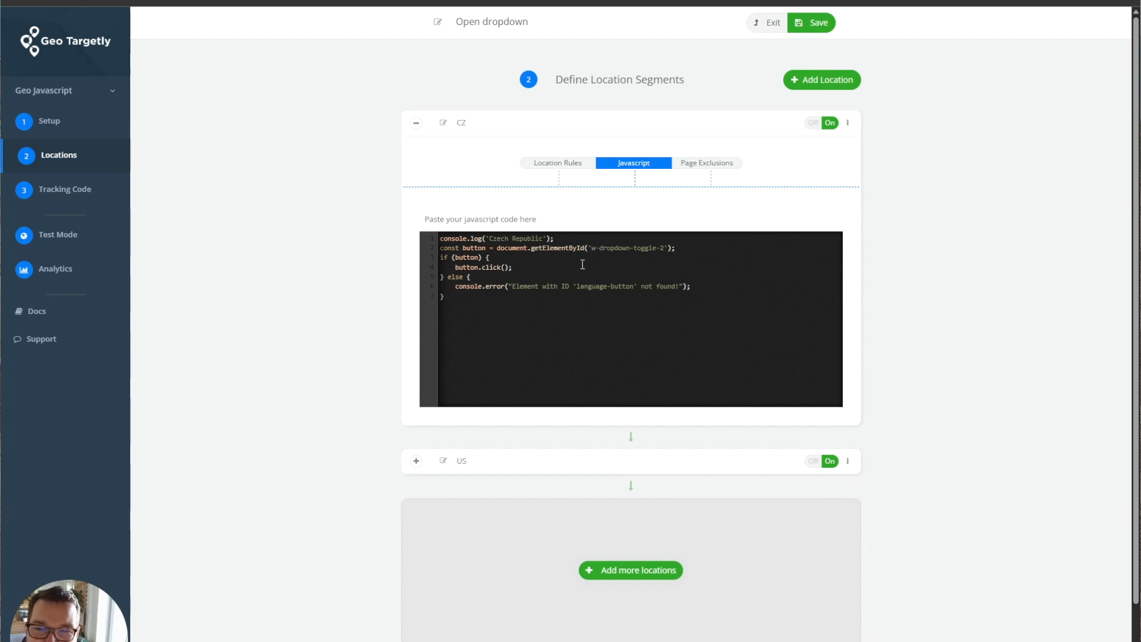
# Expand the US segment's JavaScript editor and keep the CZ segment's code open above it
pyautogui.click(419, 126)
pyautogui.click(417, 173)
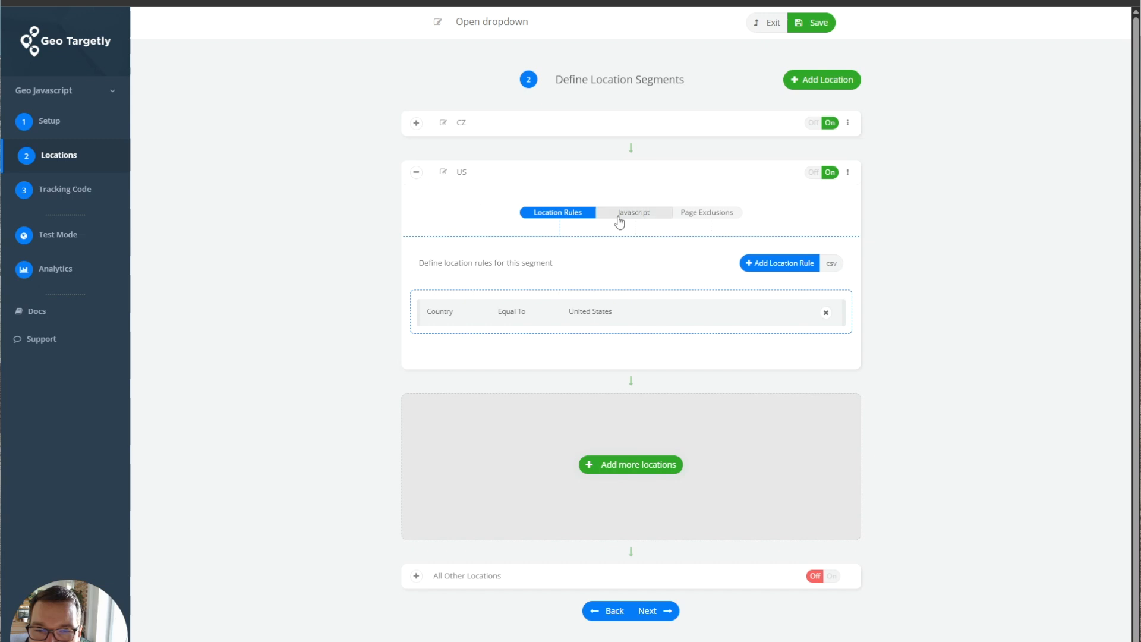
pyautogui.click(620, 215)
pyautogui.click(416, 123)
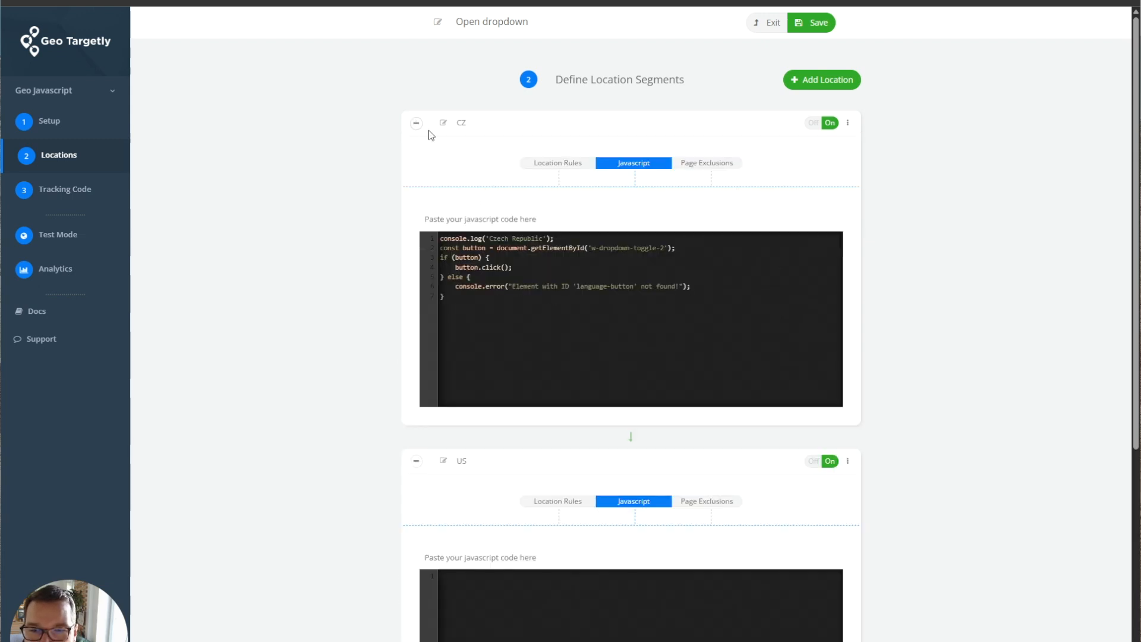
# Copy the CZ console.log line into the US JavaScript editor, change its text to 'US', and save the setup
pyautogui.moveTo(554, 238); pyautogui.dragTo(439, 239)
pyautogui.hotkey('ctrl', 'c')
pyautogui.click(501, 606)
pyautogui.hotkey('ctrl', 'v')
pyautogui.hotkey('ctrl', 'Left')
pyautogui.hotkey('ctrl', 'shift', 'Right')
pyautogui.hotkey('ctrl', 'shift', 'Right')
pyautogui.write('US')
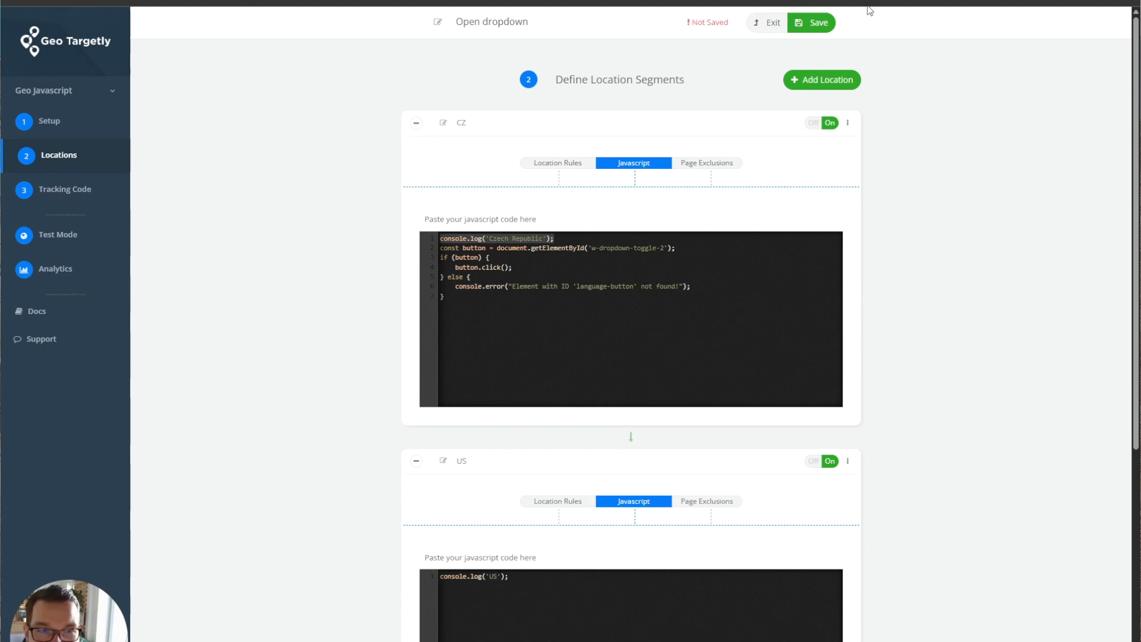
pyautogui.click(810, 25)
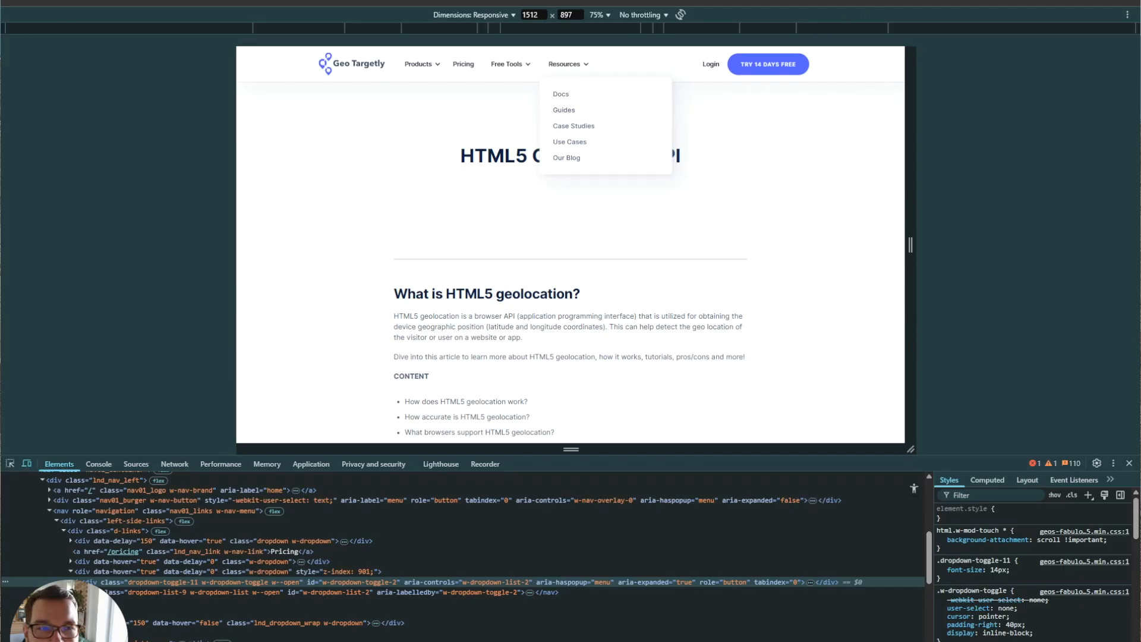
# Connect the VPN to the United States, then reload the HTML5 Geolocation API page and check its console for the US script's message
pyautogui.click(988, 2)
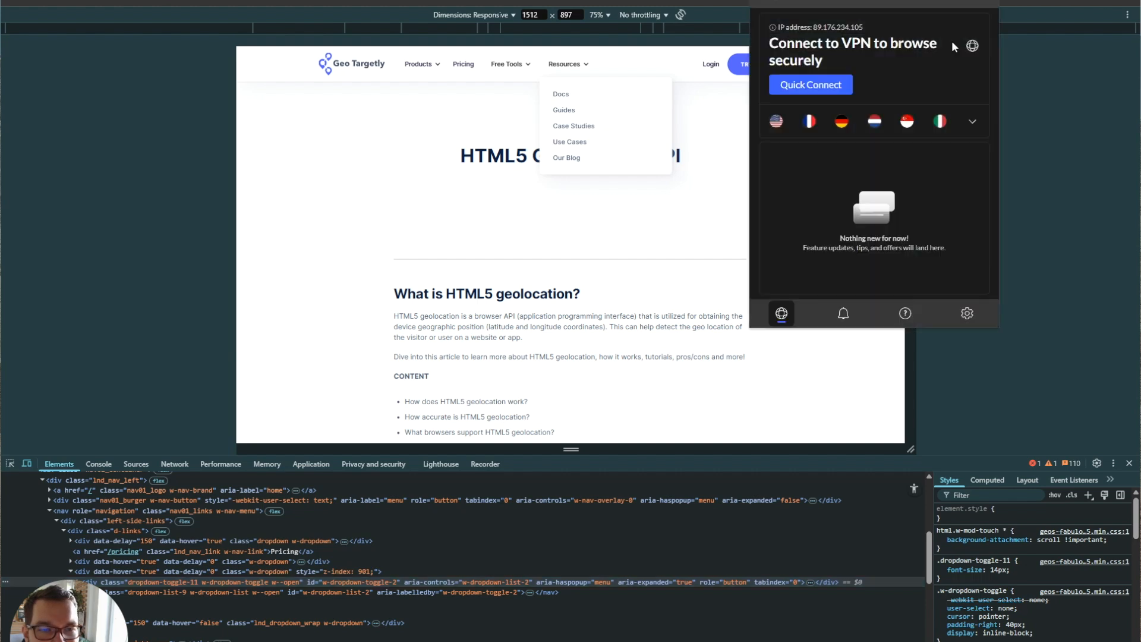
pyautogui.click(777, 123)
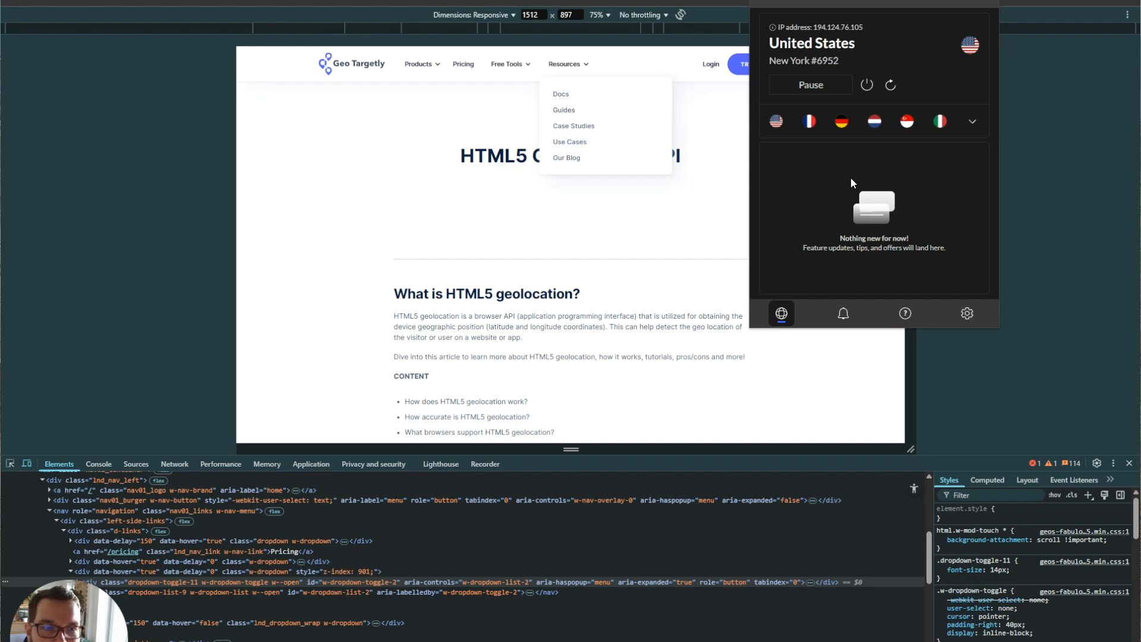
pyautogui.click(98, 464)
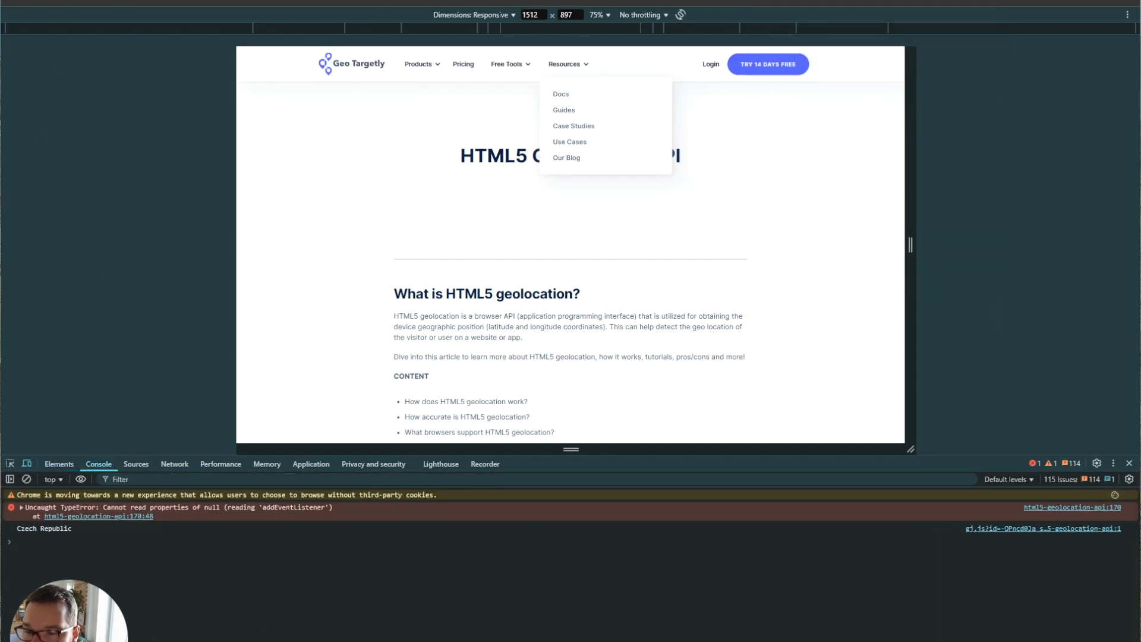
pyautogui.hotkey('ctrl', 'r')
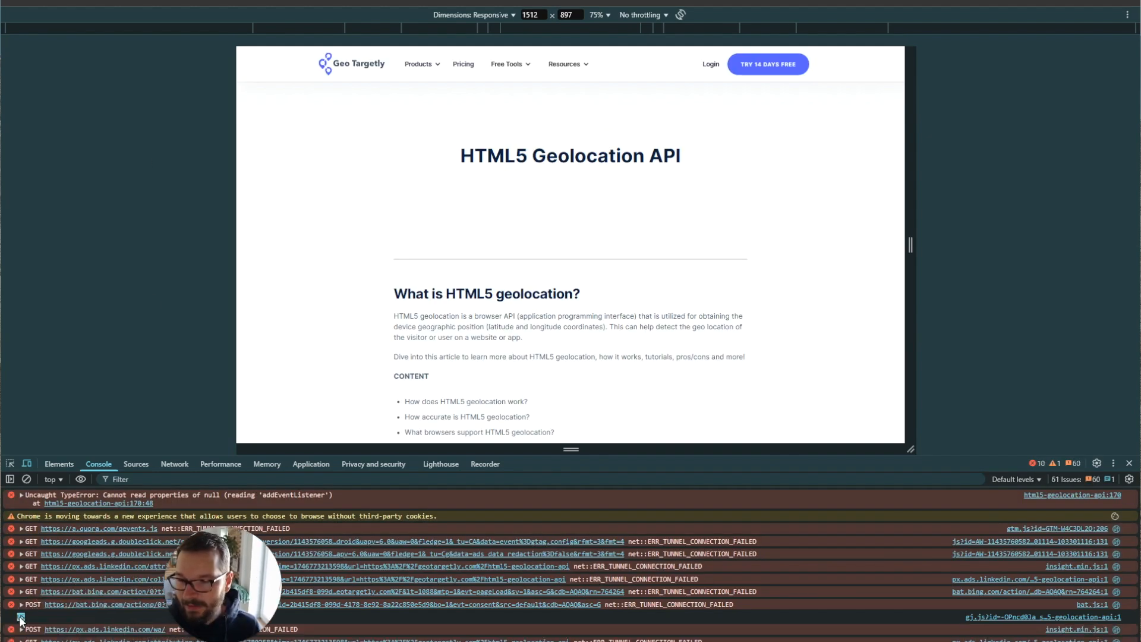
pyautogui.doubleClick(21, 618)
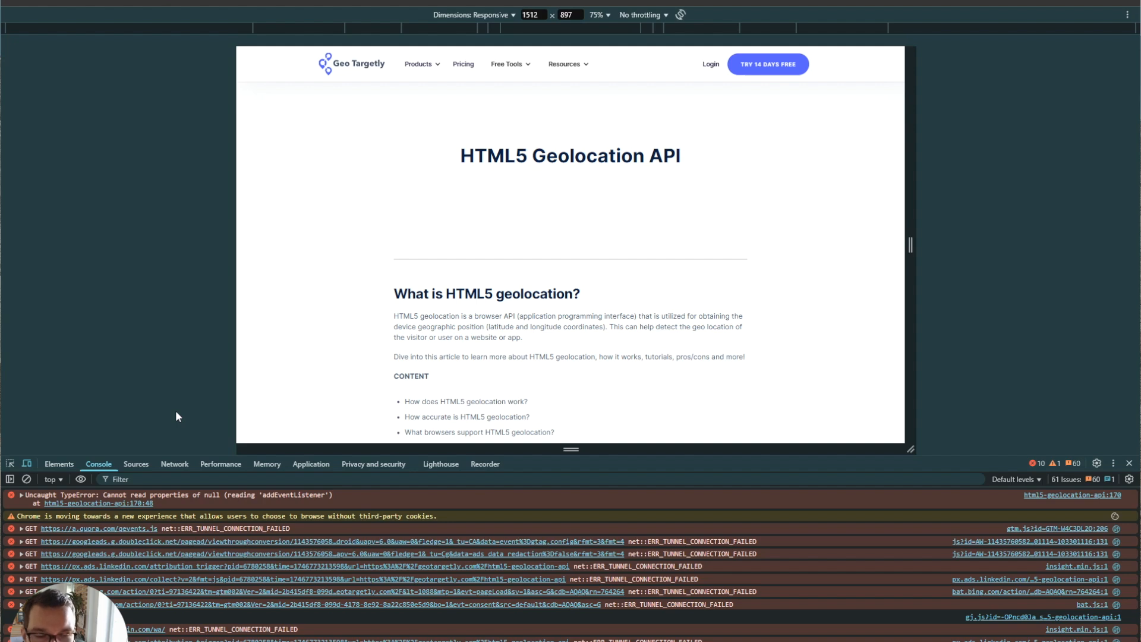
# Close and reopen the developer tools on the HTML5 Geolocation API page and display its network requests
pyautogui.click(1129, 462)
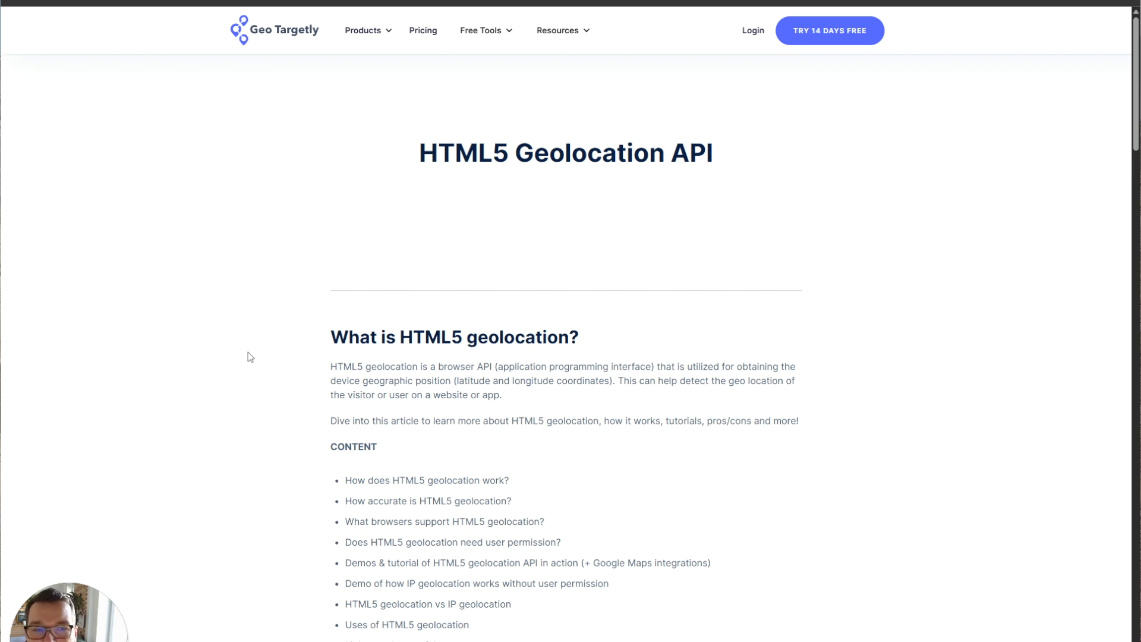
pyautogui.rightClick(127, 312)
pyautogui.click(187, 611)
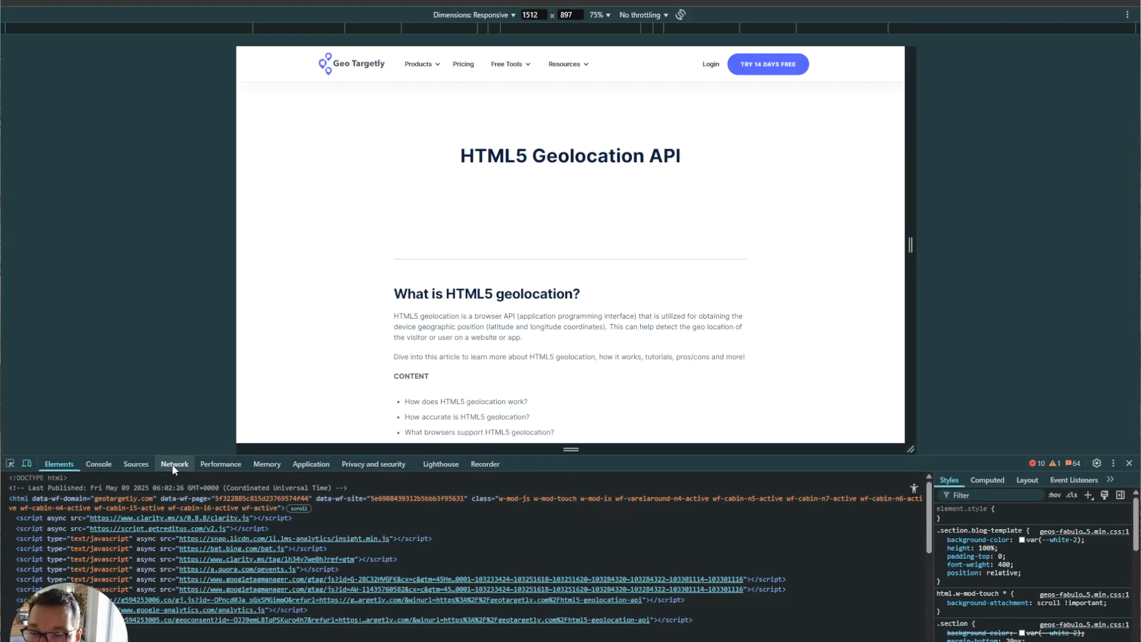
pyautogui.click(172, 466)
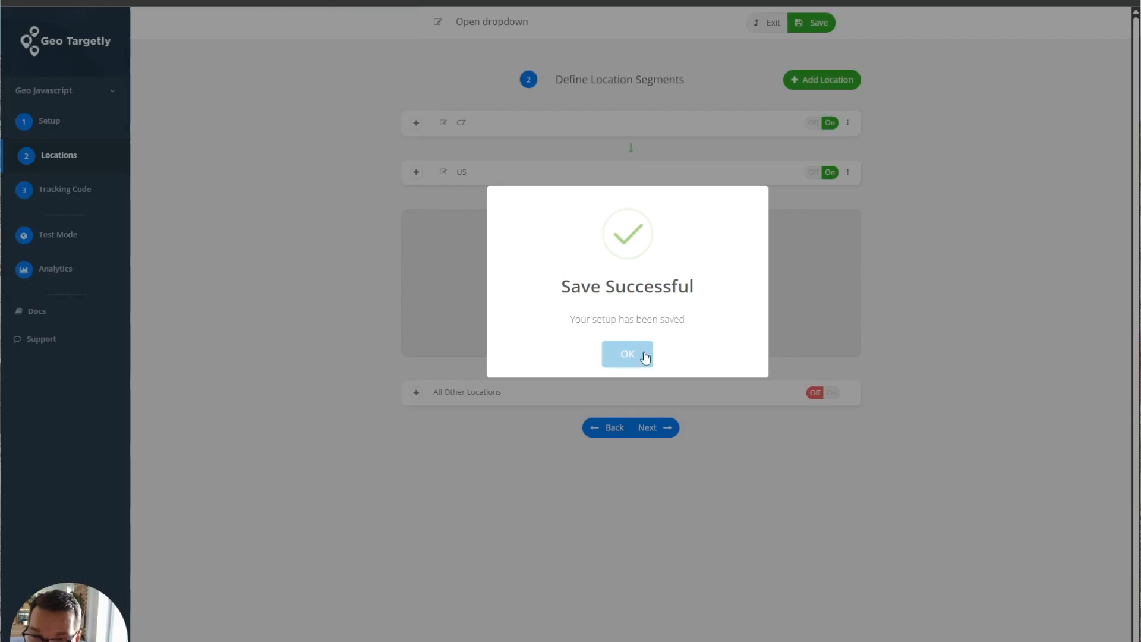
# Return to the Open dropdown setup and copy gj.js?id from the script URL in its tracking code
pyautogui.click(643, 353)
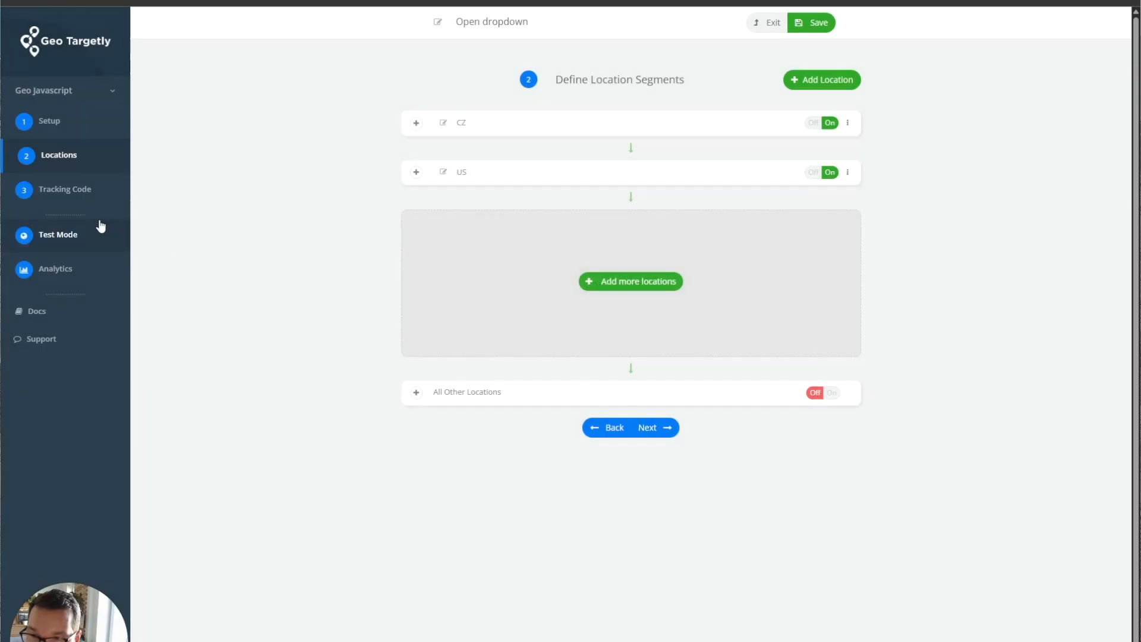
pyautogui.click(89, 201)
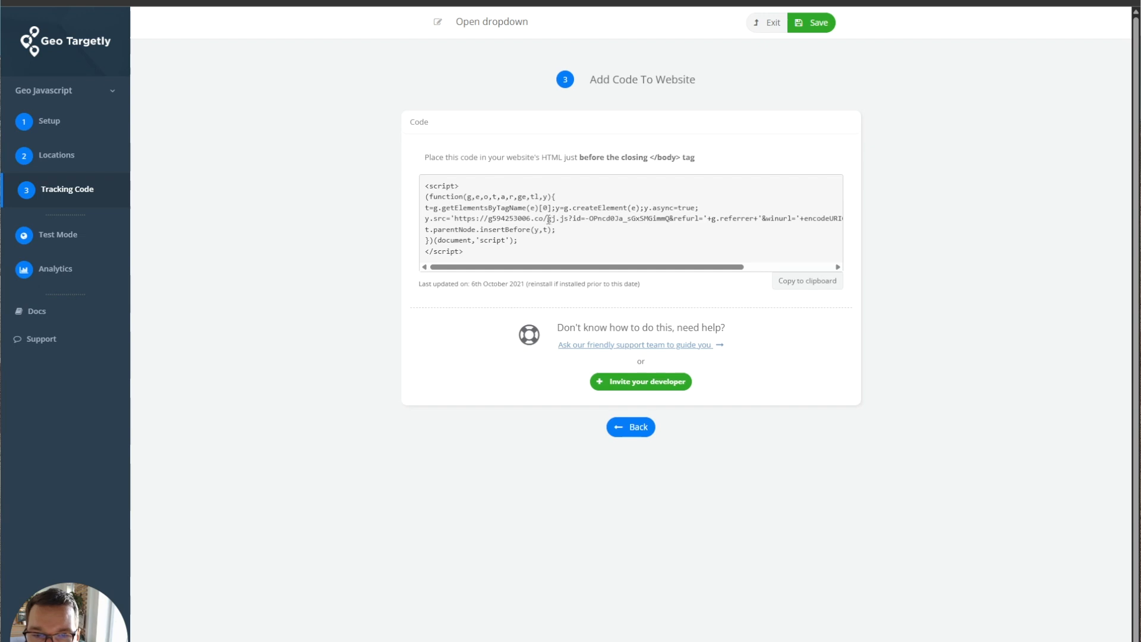
pyautogui.moveTo(547, 218); pyautogui.dragTo(580, 218)
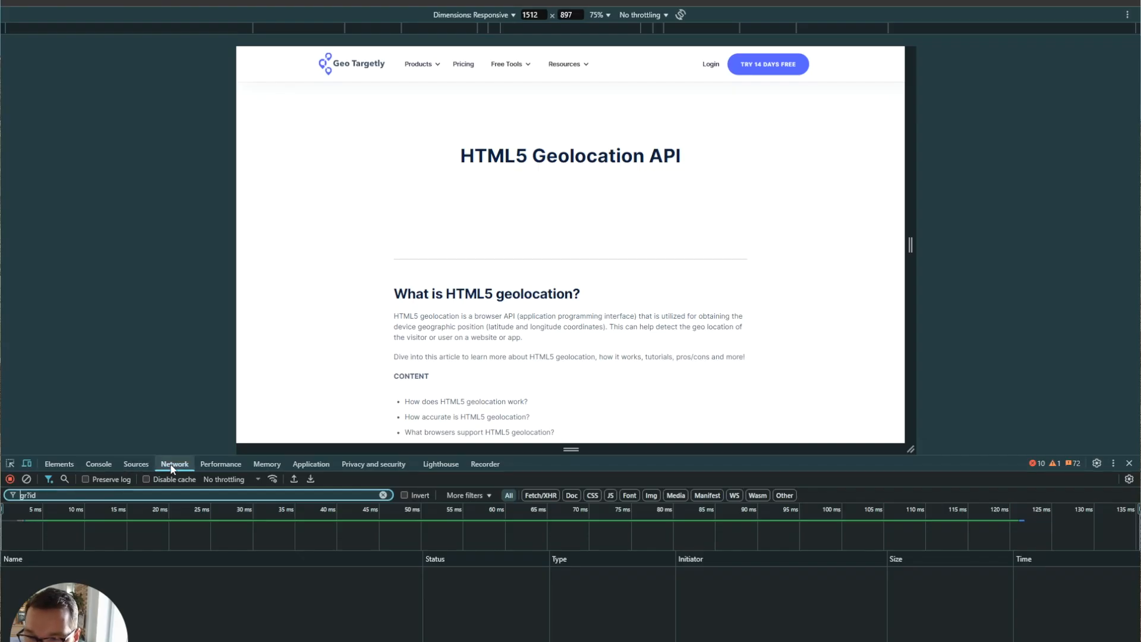
# Filter the page's network requests by gj.js?id, reload the page, and compare the request's ID with the tracking code
pyautogui.hotkey('ctrl', 'a')
pyautogui.hotkey('ctrl', 'v')
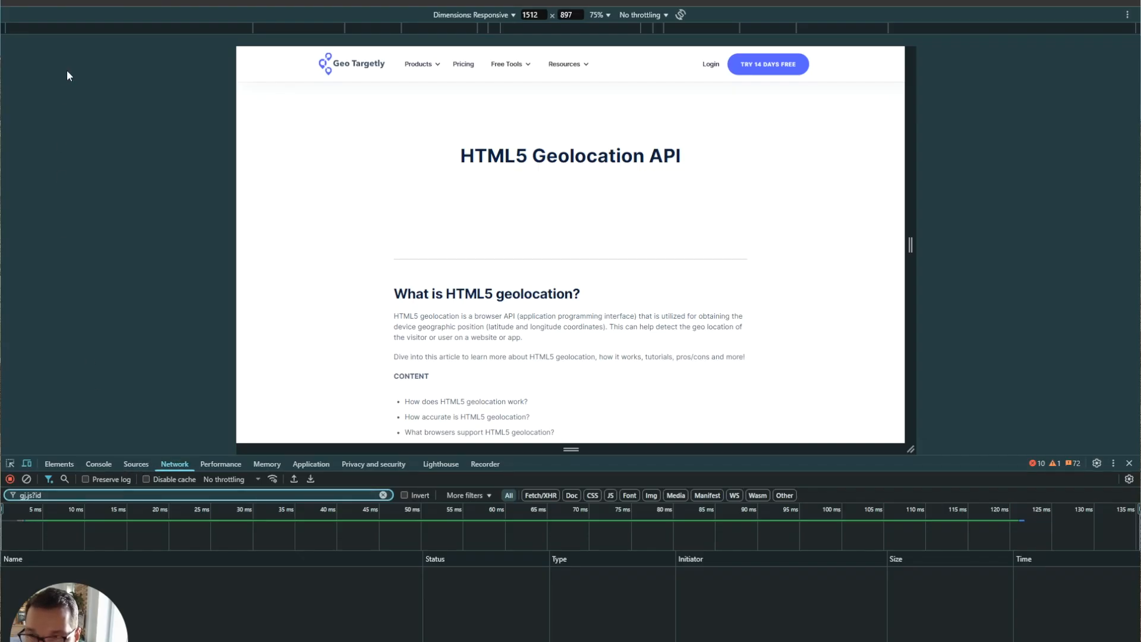
pyautogui.hotkey('ctrl', 'r')
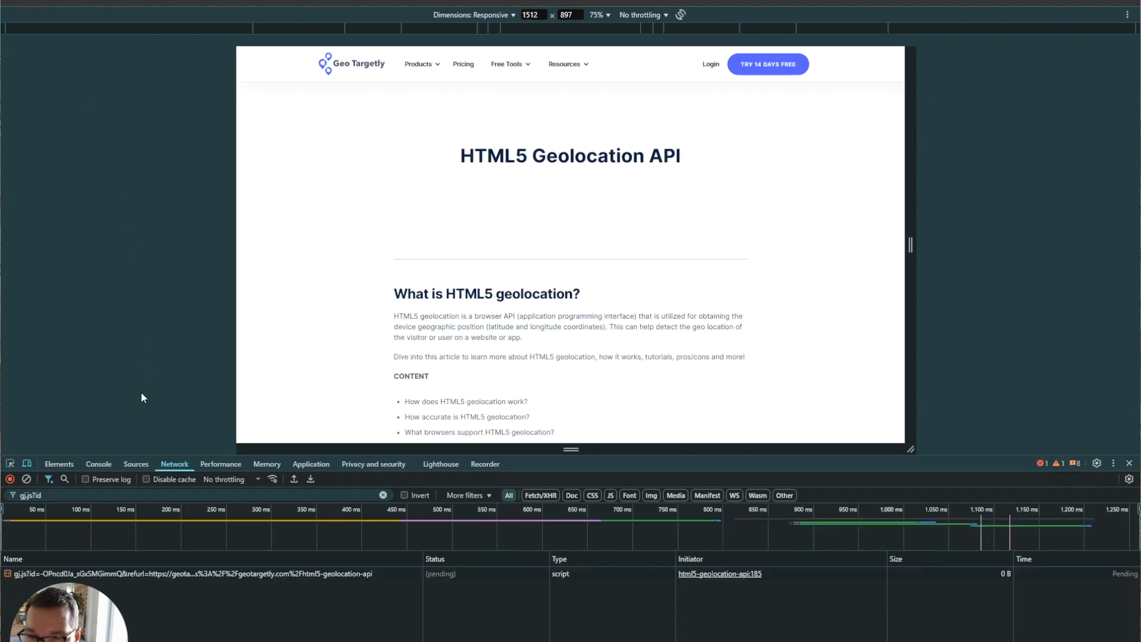
pyautogui.click(106, 573)
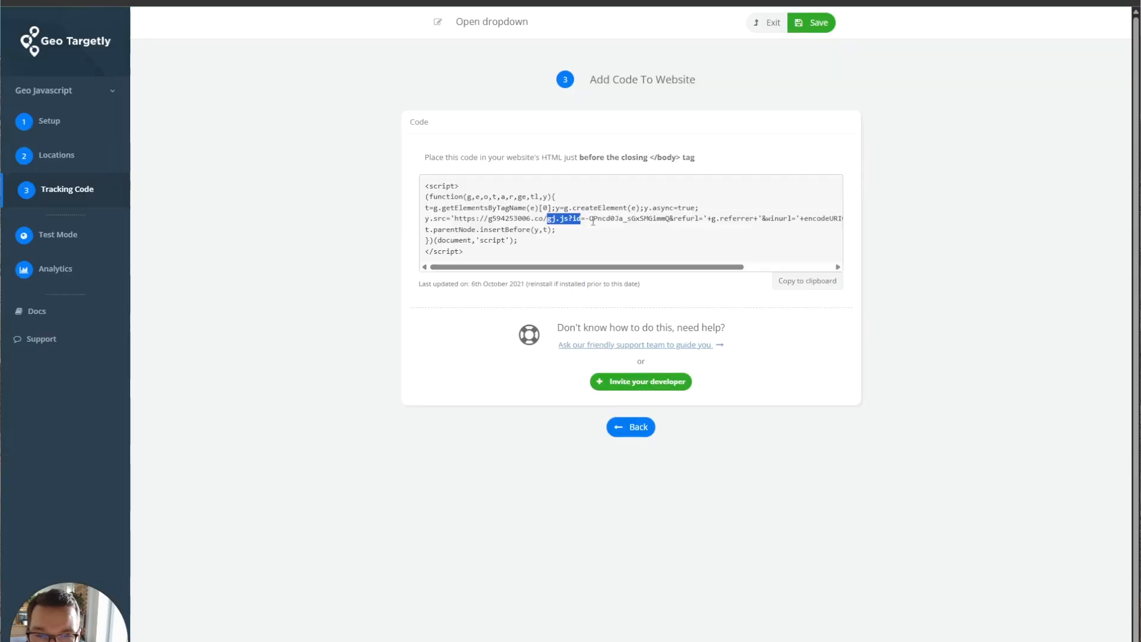
pyautogui.moveTo(589, 219); pyautogui.dragTo(610, 221)
pyautogui.click(609, 237)
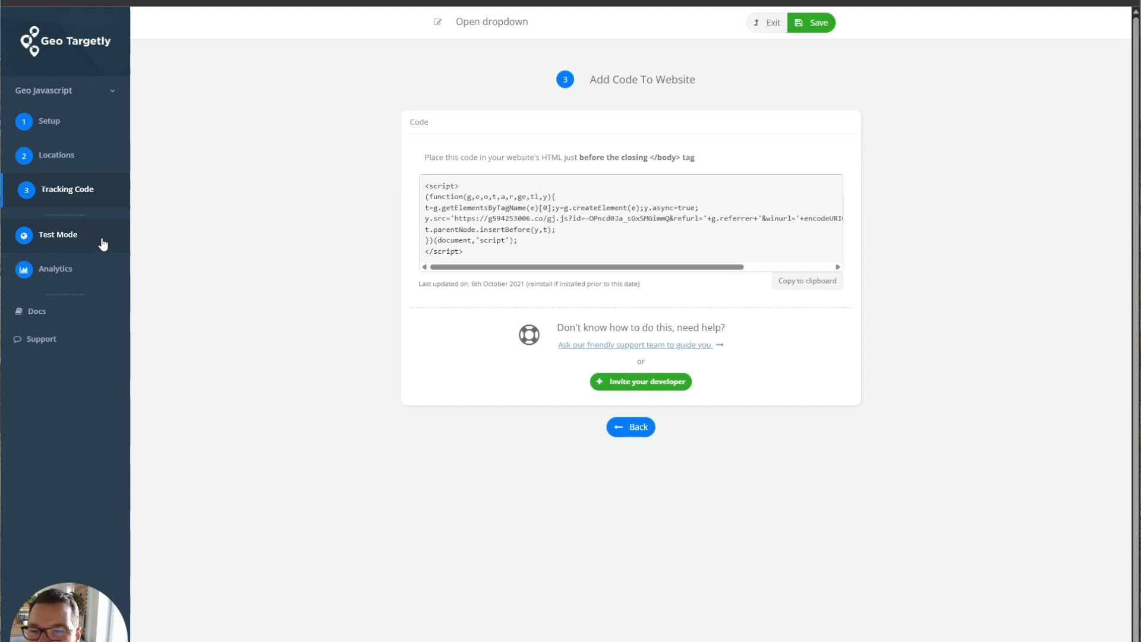
# Look up the device's current IP address from Test Mode and enter it as the device IP address
pyautogui.click(59, 237)
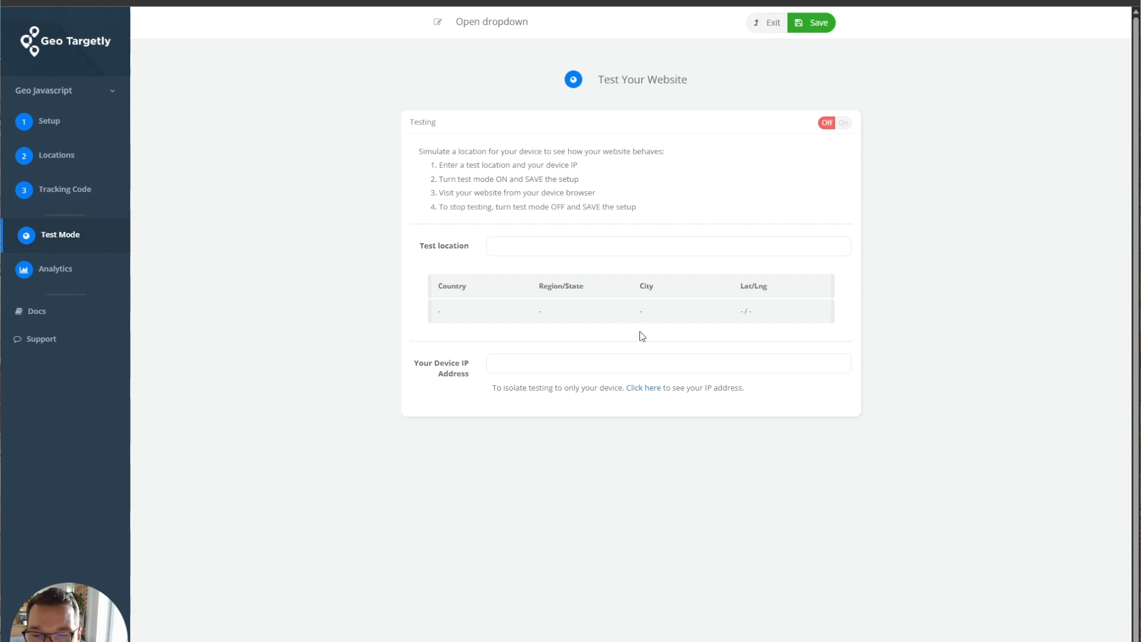
pyautogui.click(634, 392)
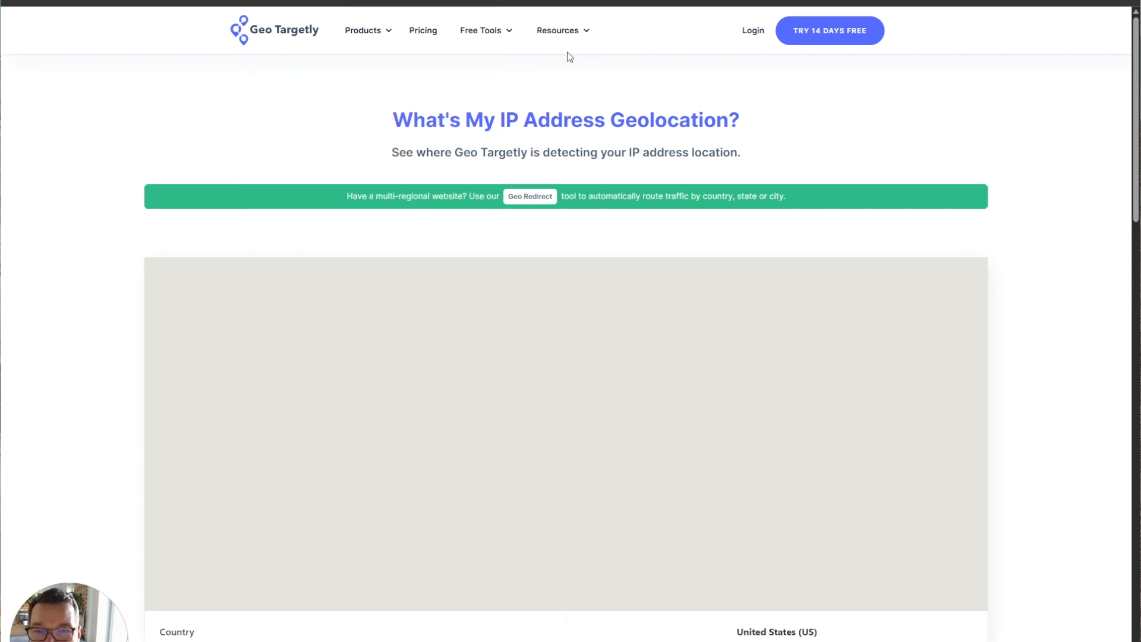
pyautogui.moveTo(474, 38)
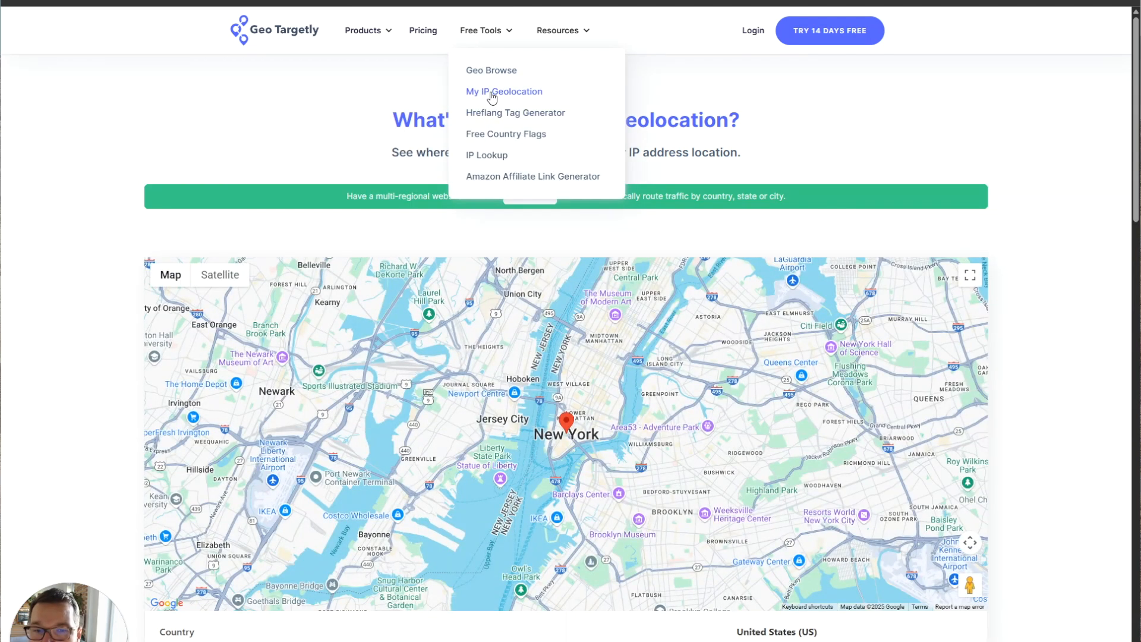
pyautogui.scroll(-3, 787, 270)
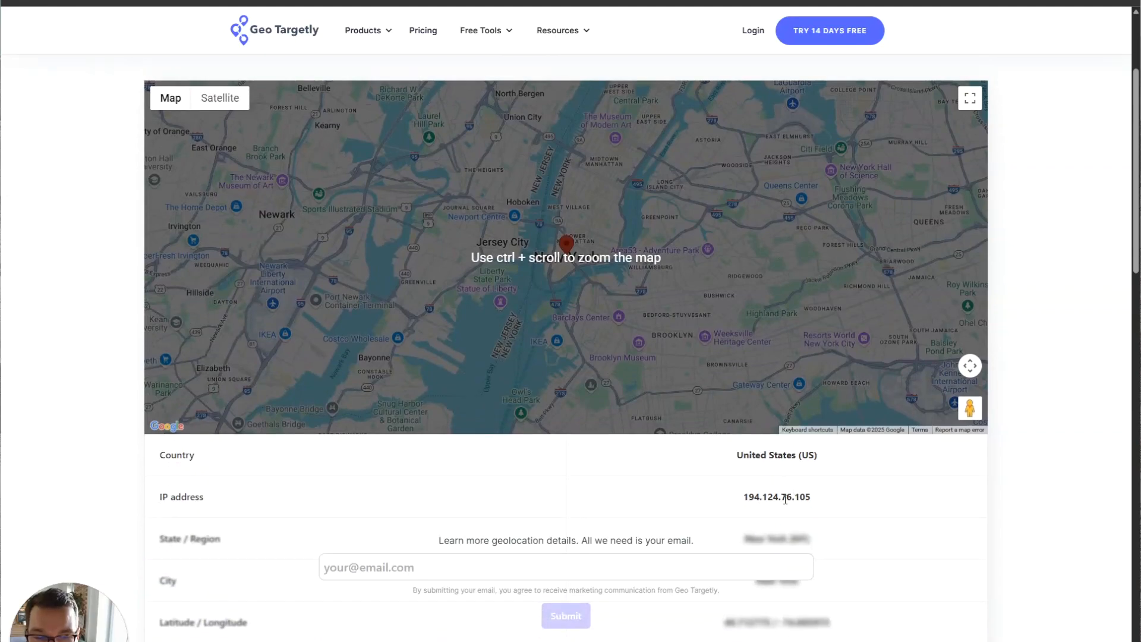
pyautogui.doubleClick(785, 499)
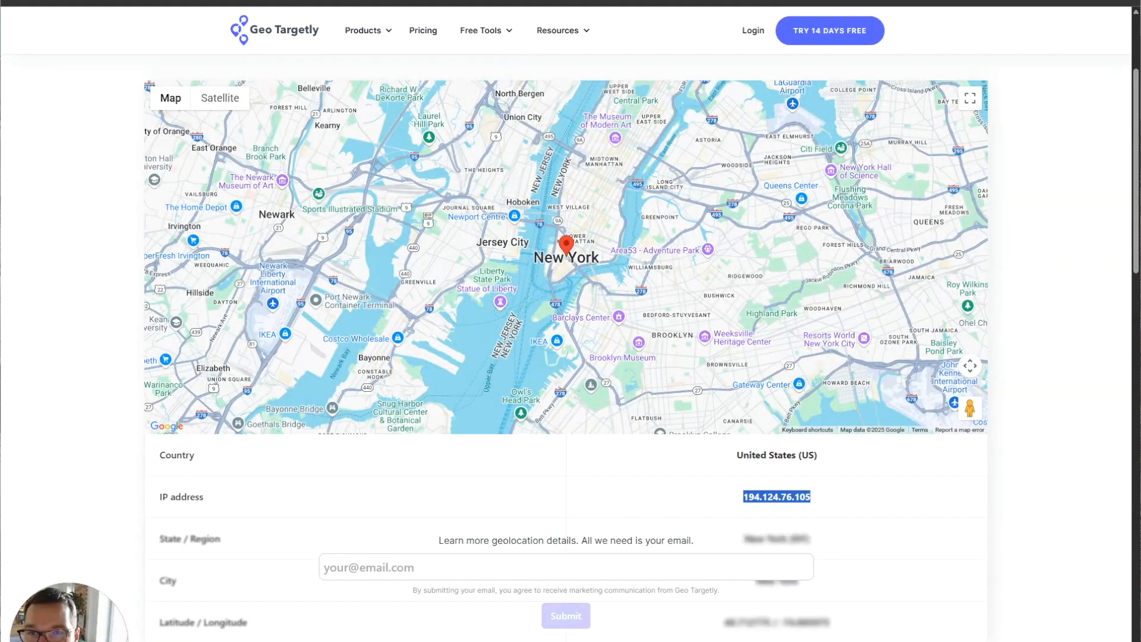
pyautogui.hotkey('ctrl', 'c')
pyautogui.hotkey('alt', 'Tab')
pyautogui.click(592, 365)
pyautogui.hotkey('ctrl', 'v')
# Set the test location to Czechia, turn test mode on, and save the setup
pyautogui.click(529, 245)
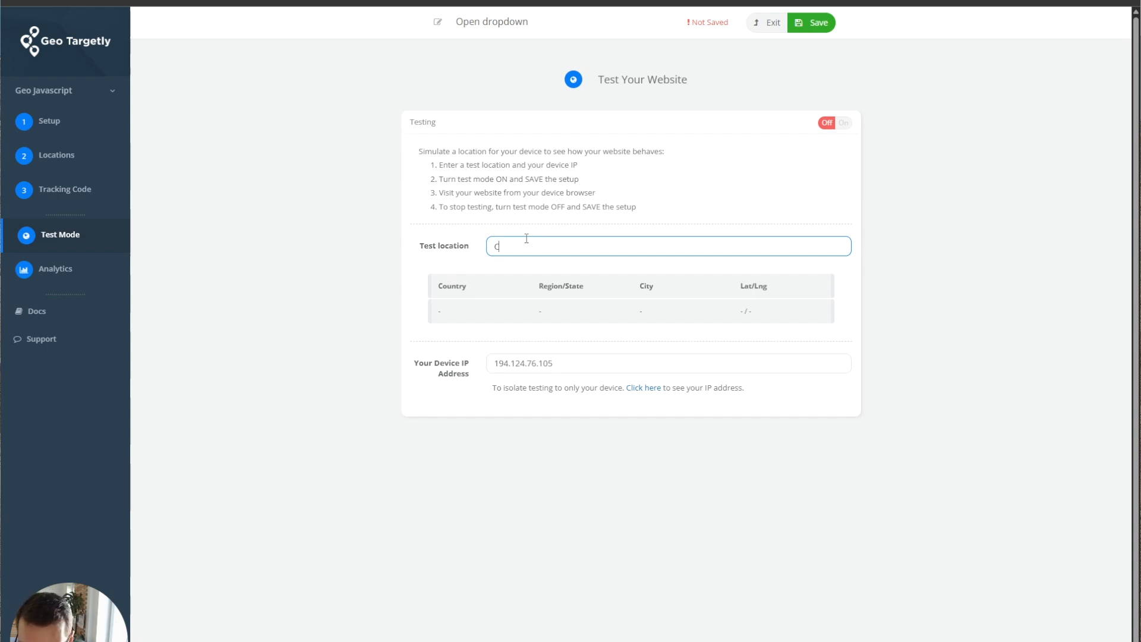
pyautogui.write('ch')
pyautogui.click(539, 284)
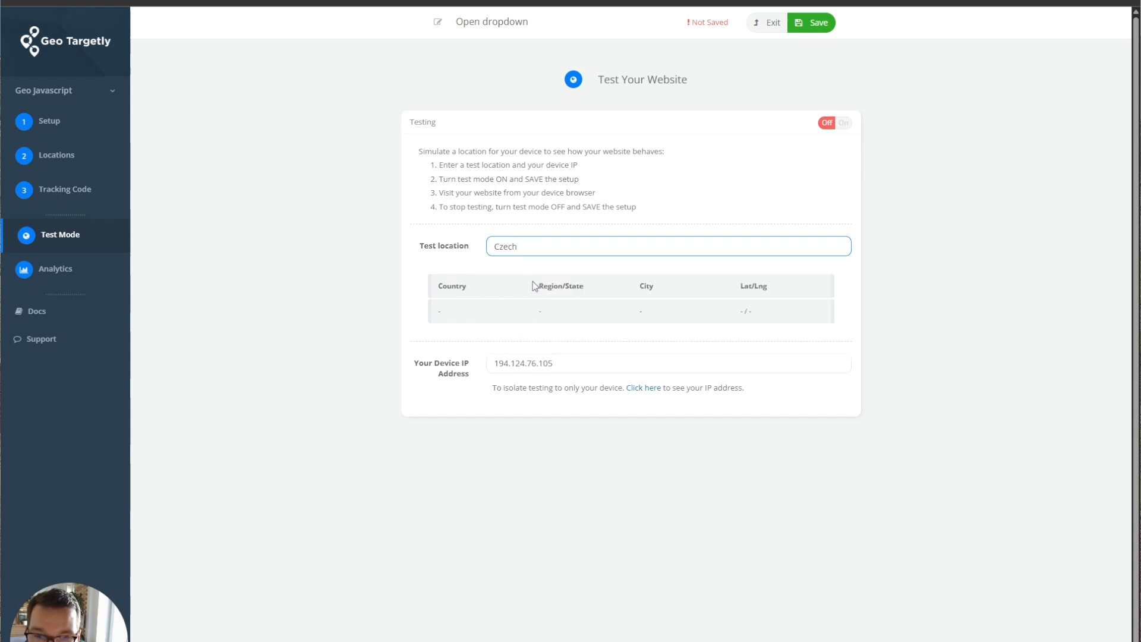
pyautogui.click(843, 123)
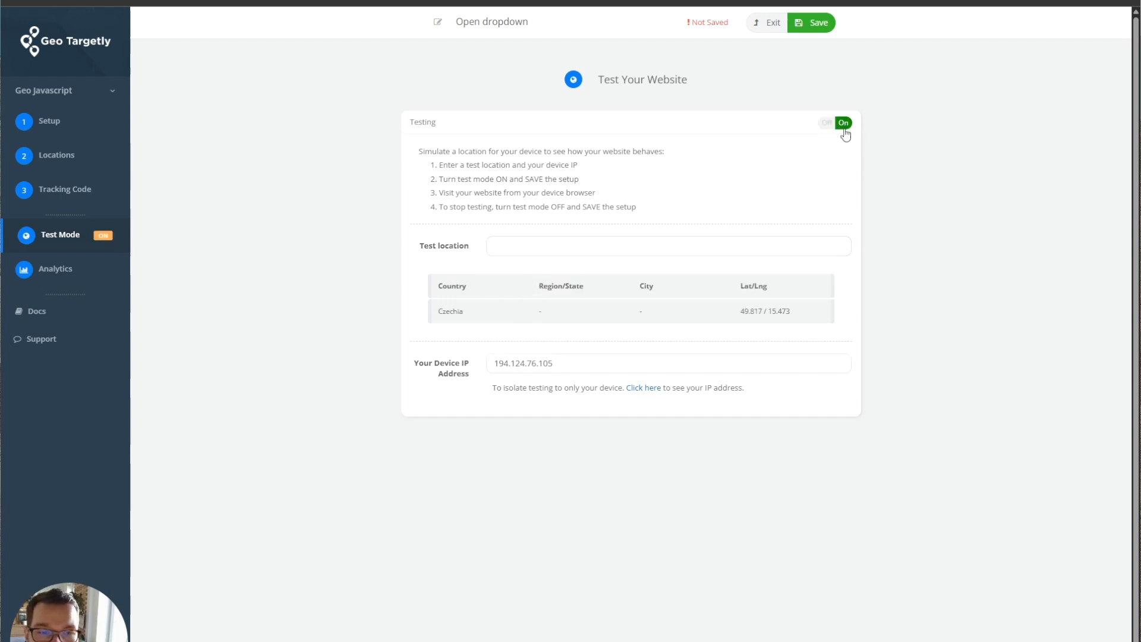
pyautogui.click(817, 33)
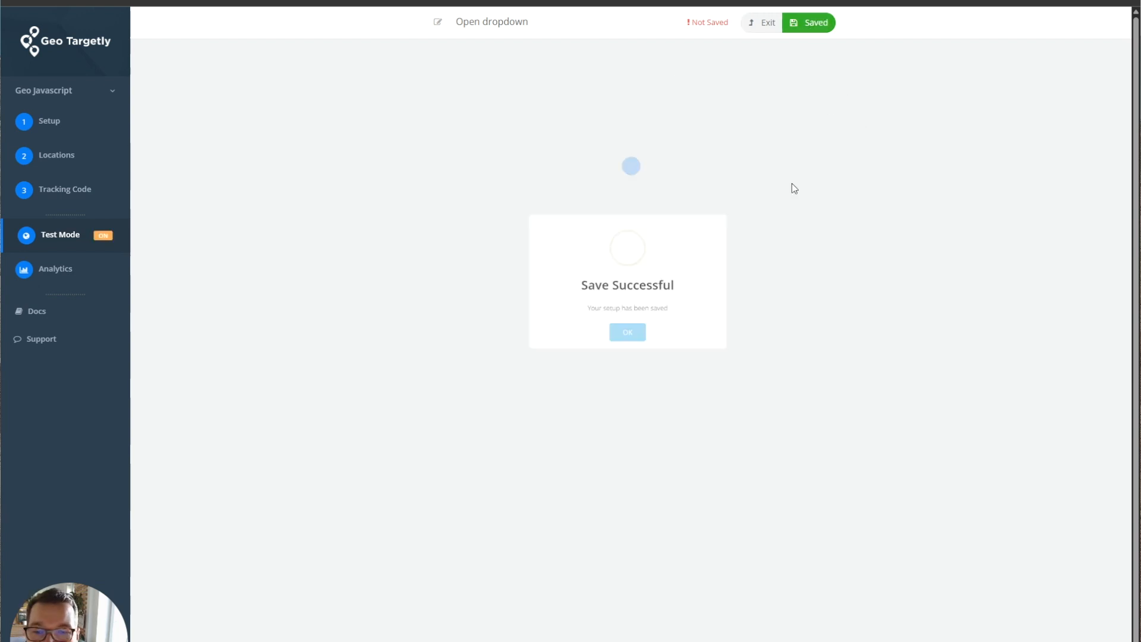
pyautogui.click(634, 356)
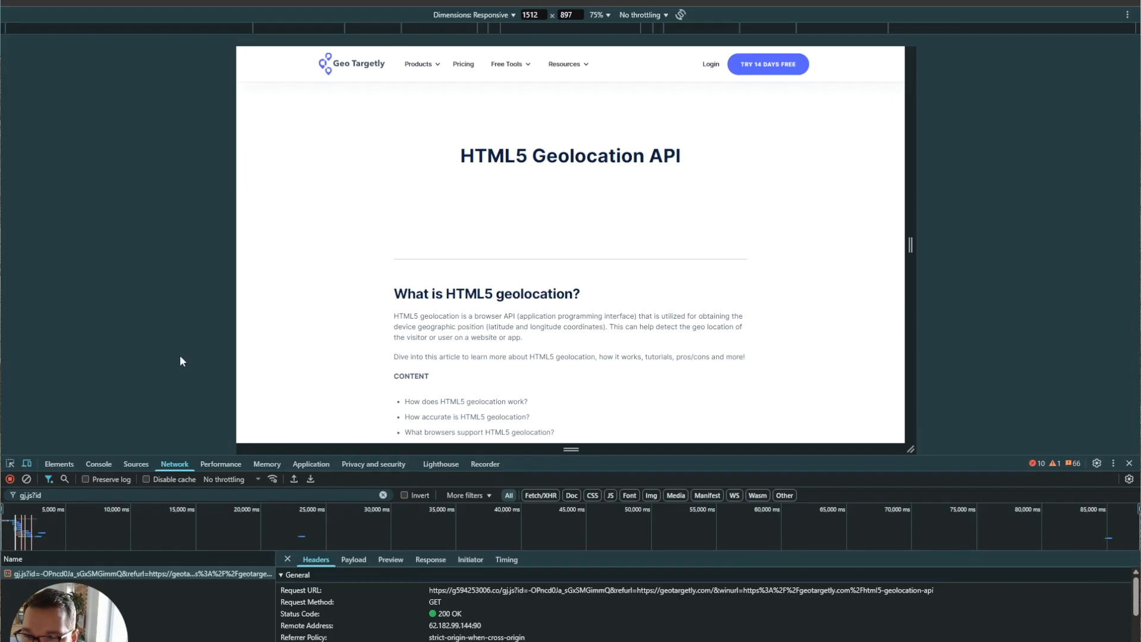
# Reload the HTML5 Geolocation API page and check its console for the CZ script's message under the simulated location
pyautogui.click(101, 464)
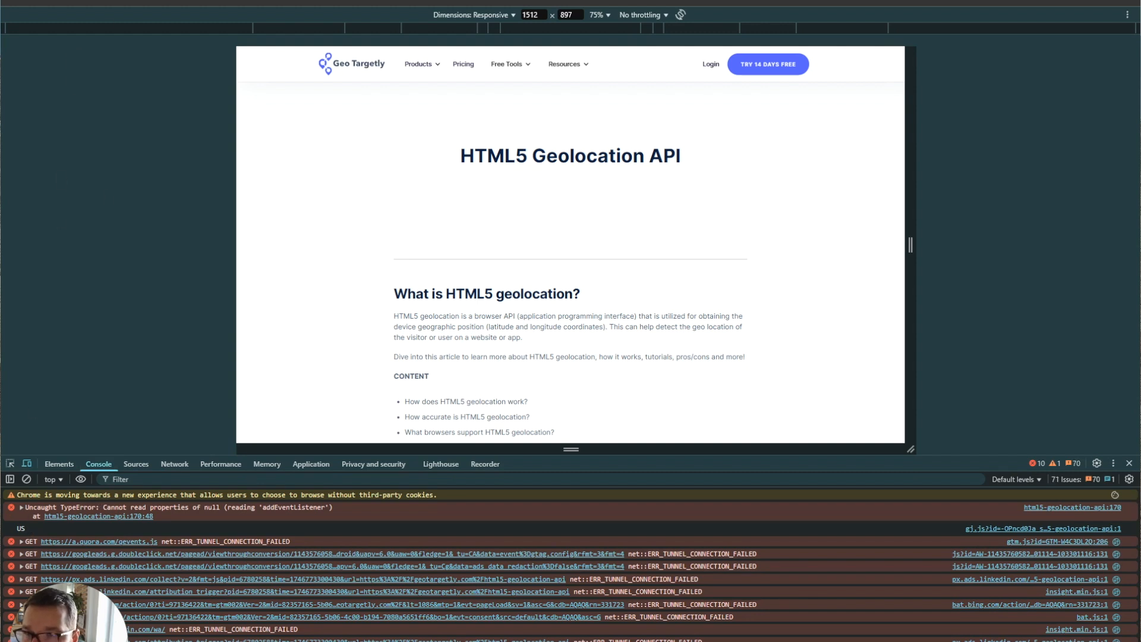
pyautogui.hotkey('ctrl', 'r')
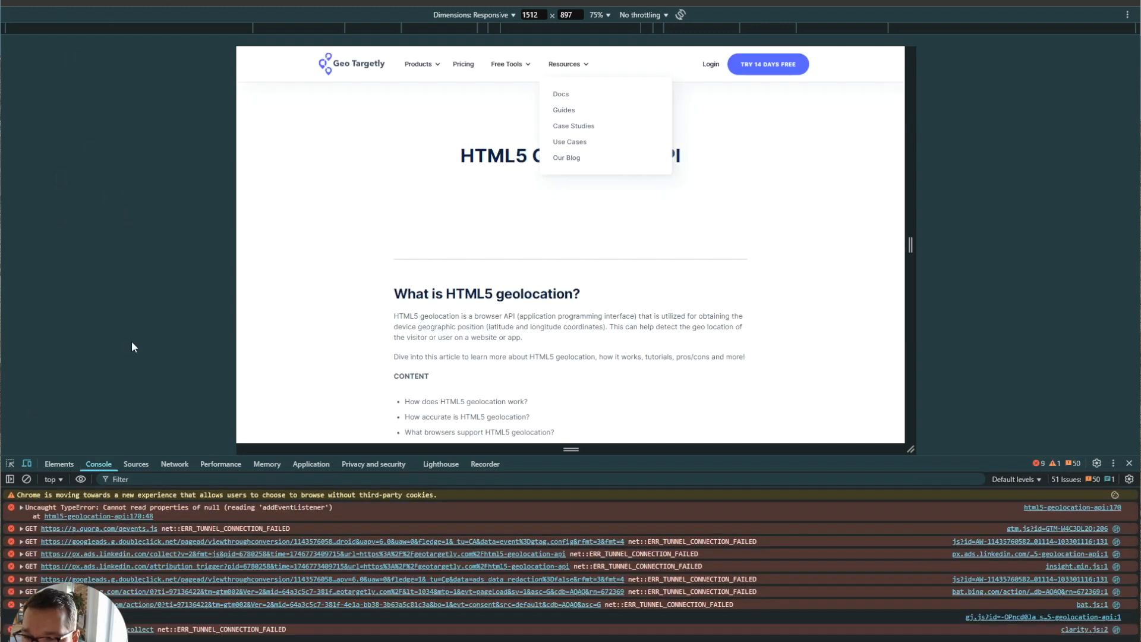
pyautogui.tripleClick(48, 601)
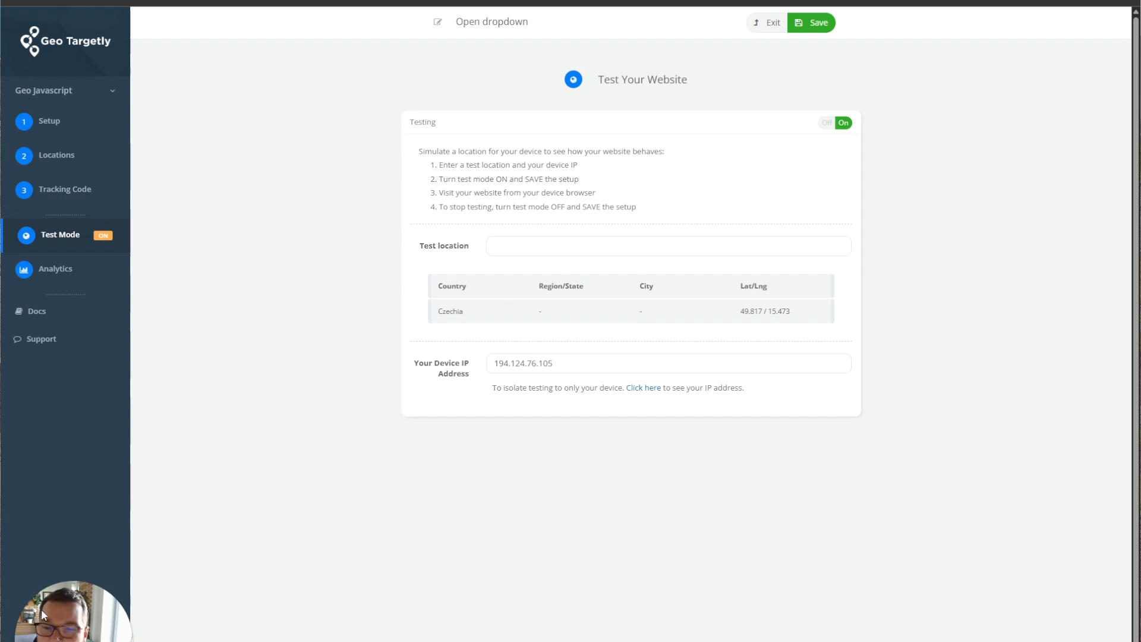
# Open the Open dropdown setup's analytics and examine the summary and the expanded CZ and US pageview charts
pyautogui.click(77, 274)
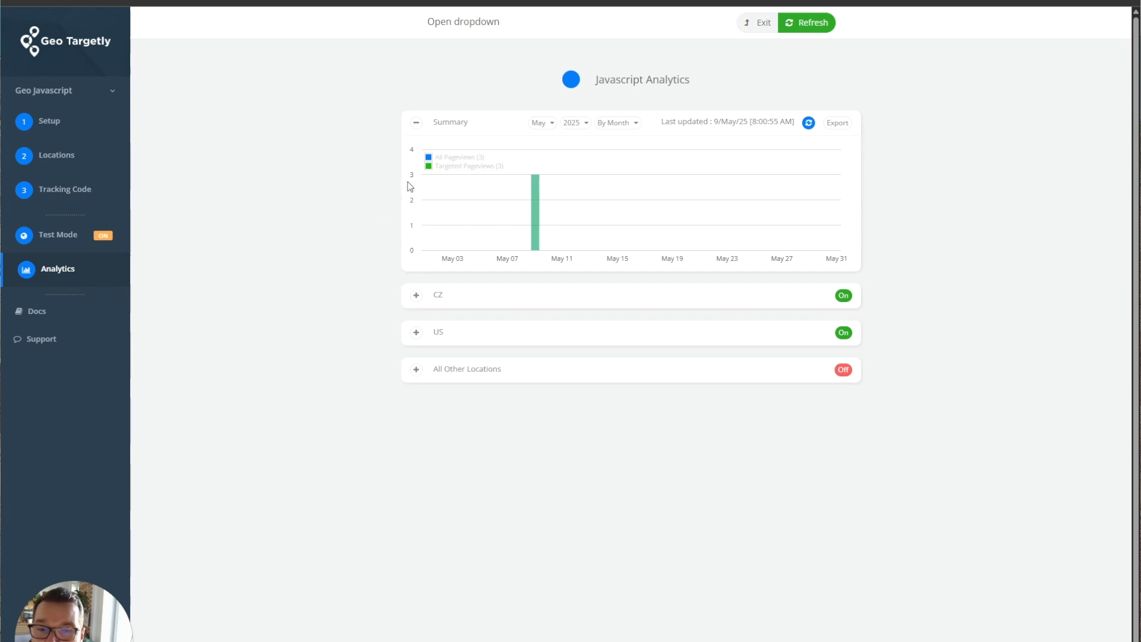
pyautogui.moveTo(537, 203)
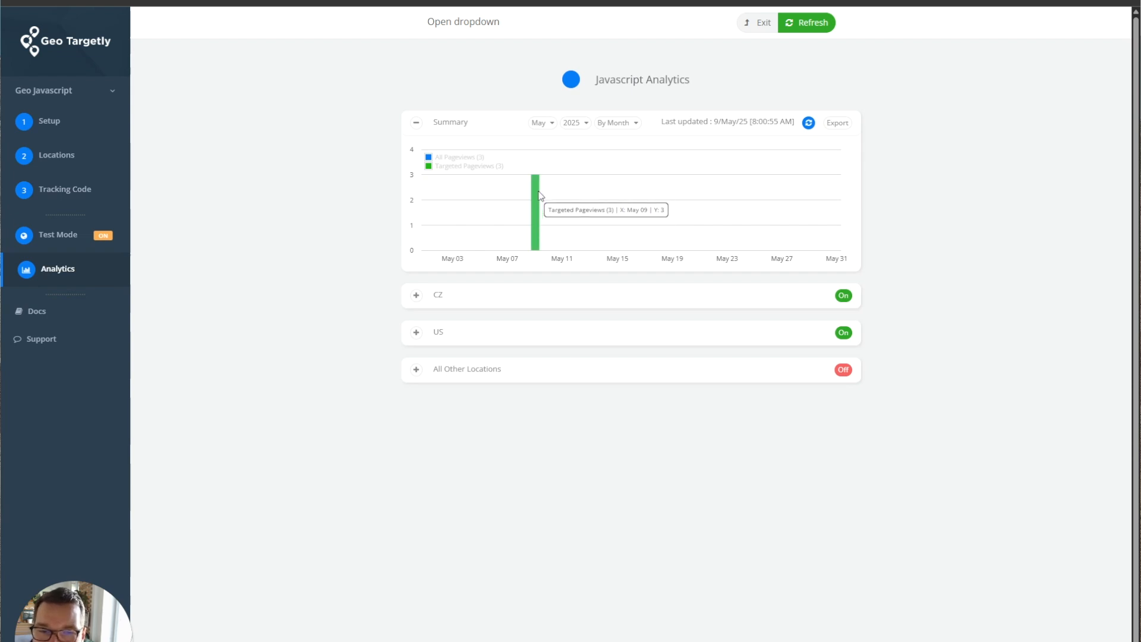
pyautogui.click(417, 296)
pyautogui.click(415, 591)
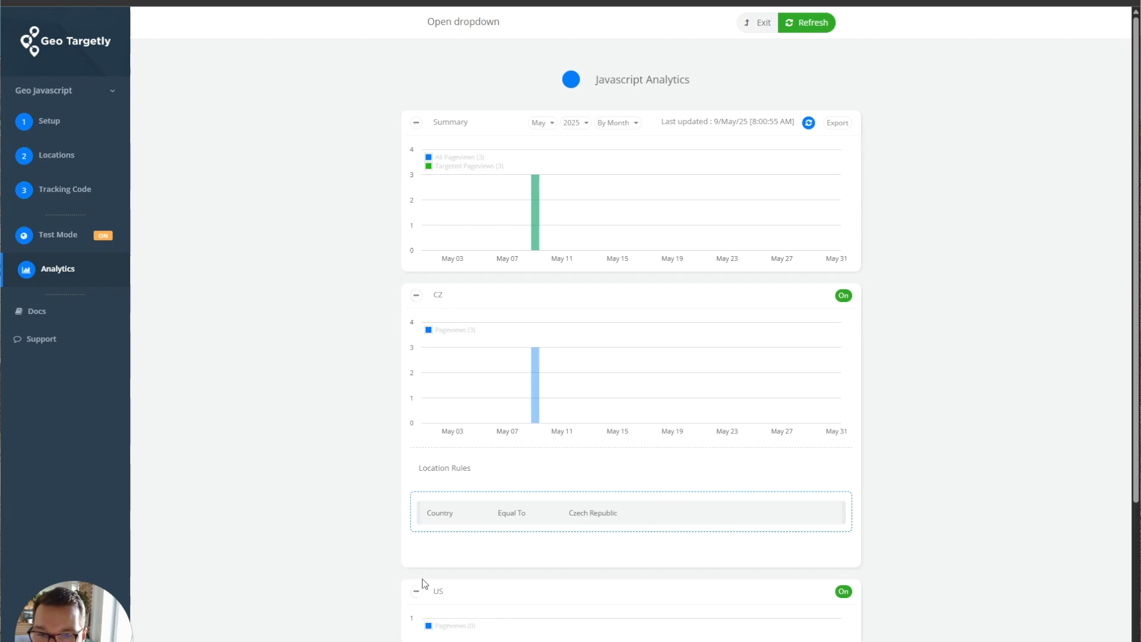
pyautogui.scroll(-5, 430, 544)
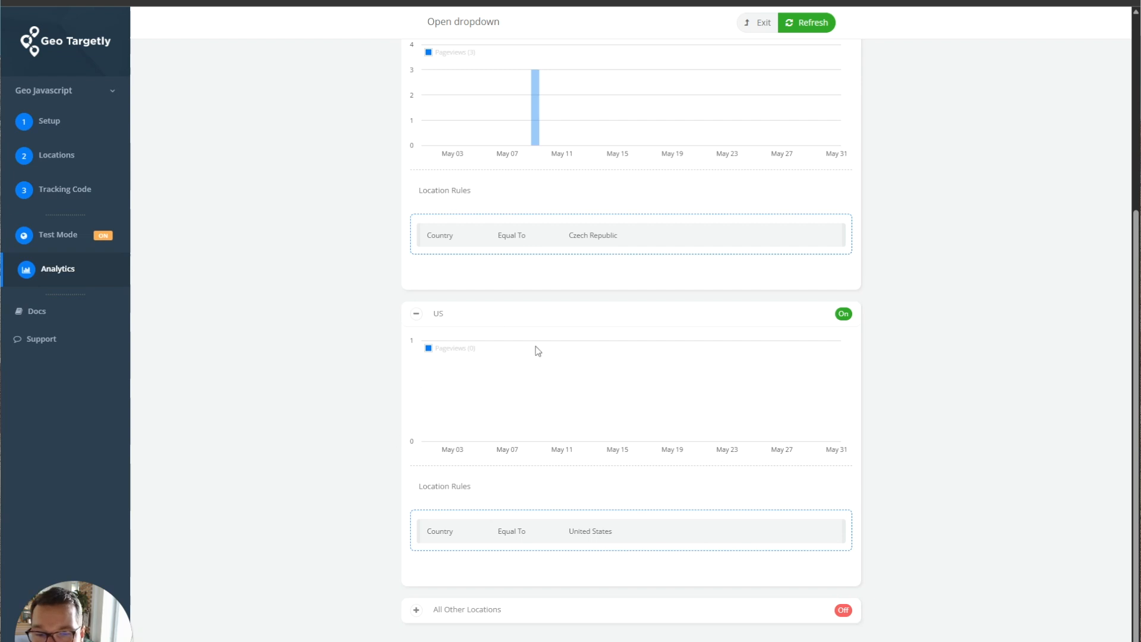
# Refresh the analytics data and review the updated pageviews for the CZ and US segments and the summary
pyautogui.scroll(5, 729, 331)
pyautogui.click(808, 122)
pyautogui.scroll(-4, 652, 275)
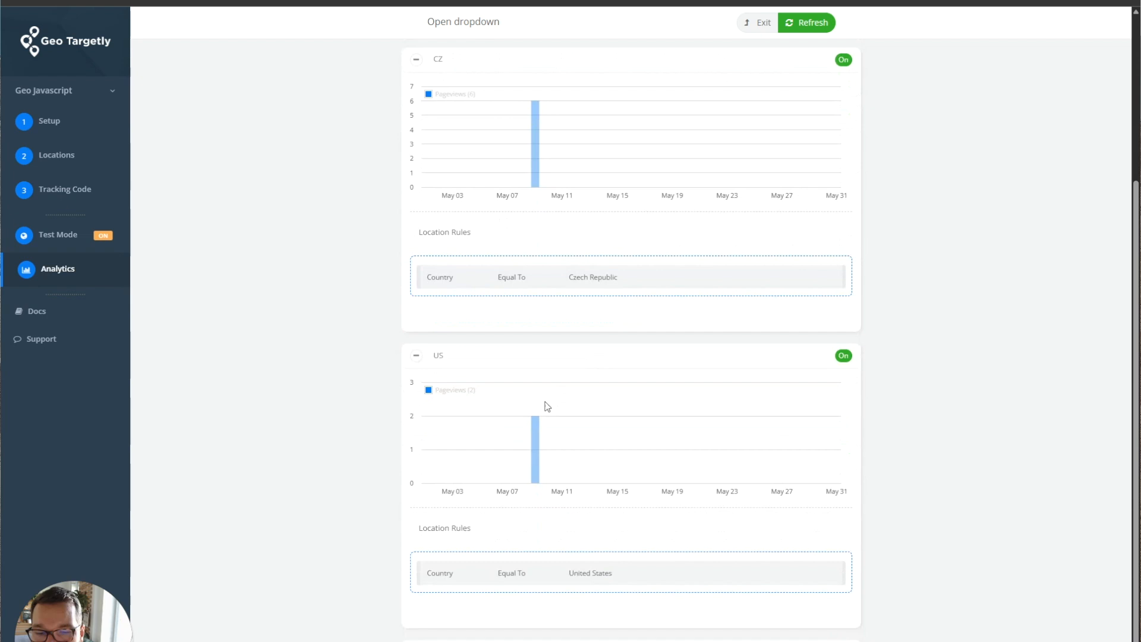
pyautogui.moveTo(536, 452)
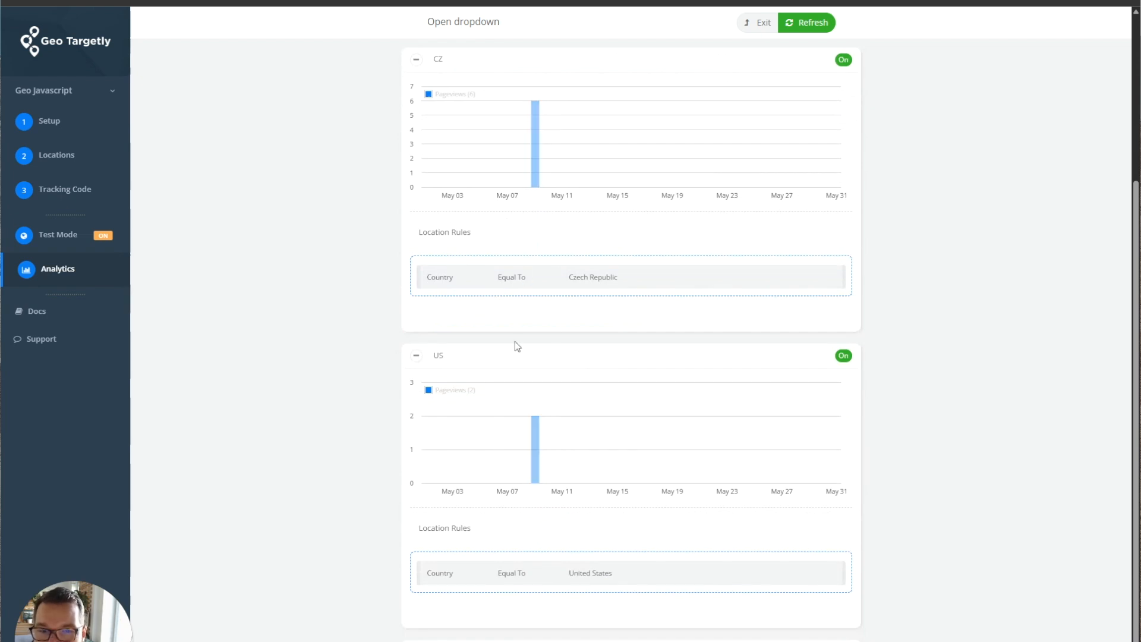
pyautogui.scroll(4, 570, 267)
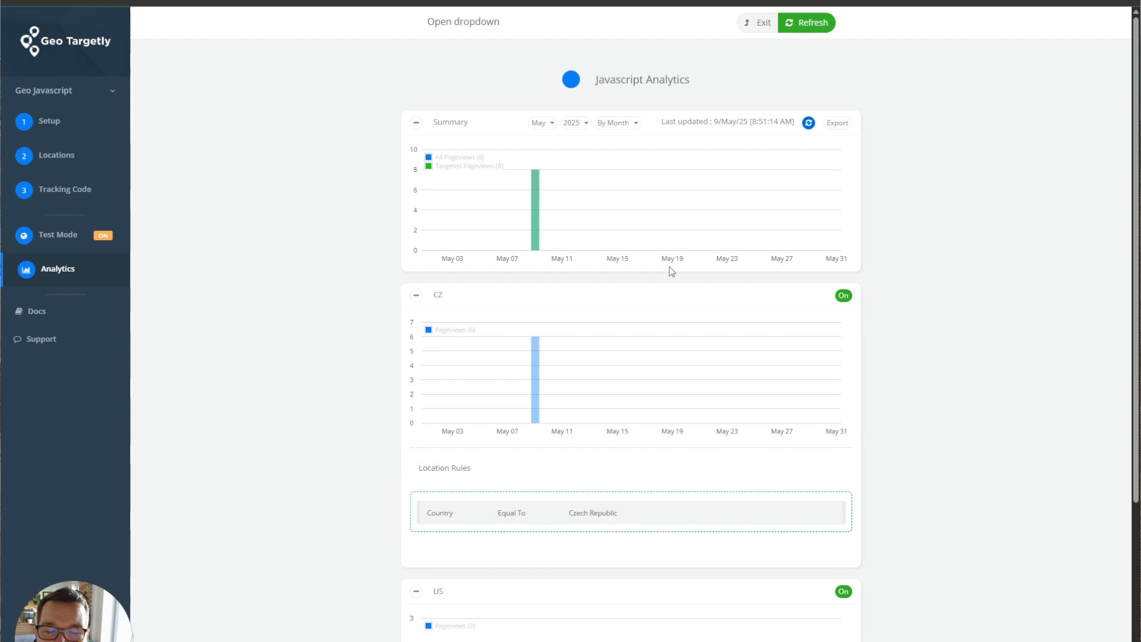
# Leave the setup's analytics for the account's Subscription page and refresh its pageviews usage data
pyautogui.click(763, 28)
pyautogui.click(65, 351)
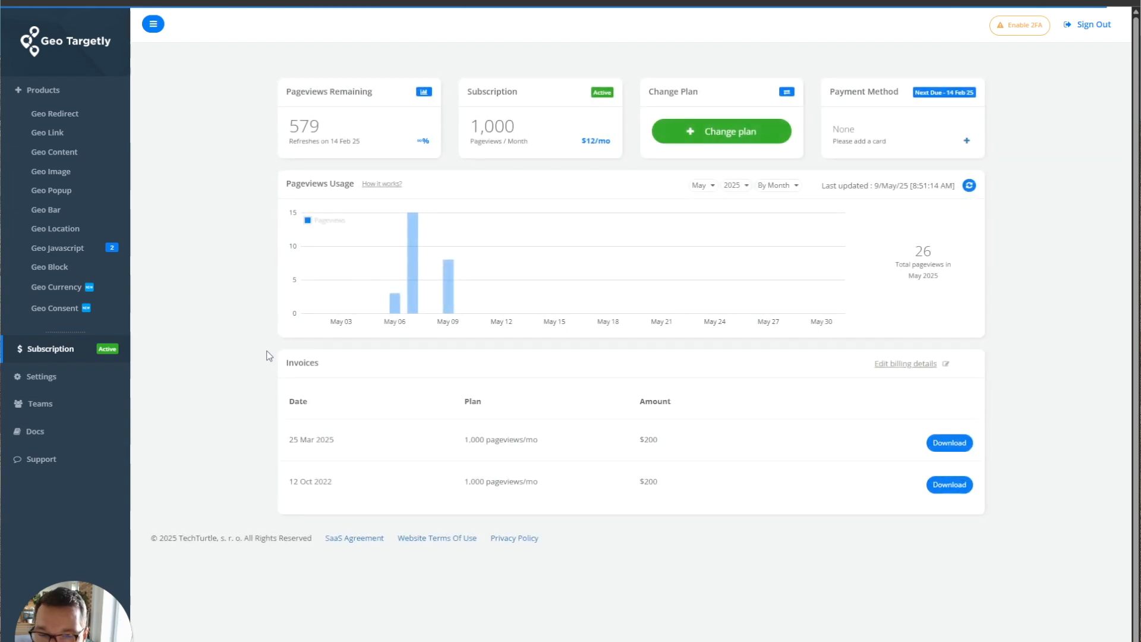
pyautogui.click(965, 188)
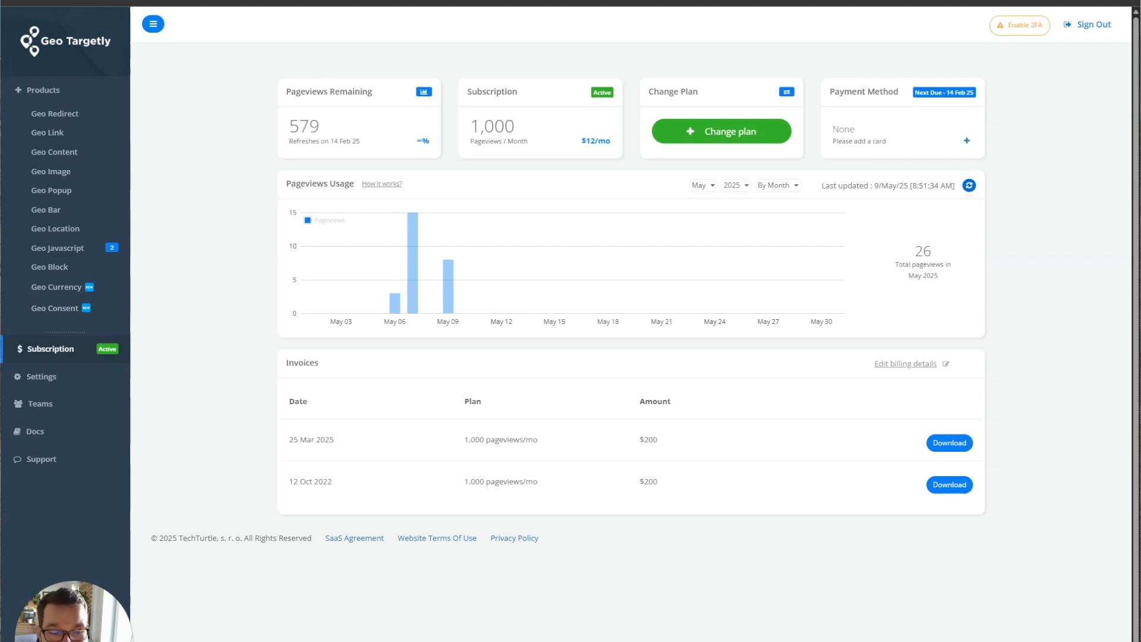
# Open the support chat widget and look through its help topics and contact options
pyautogui.click(1102, 640)
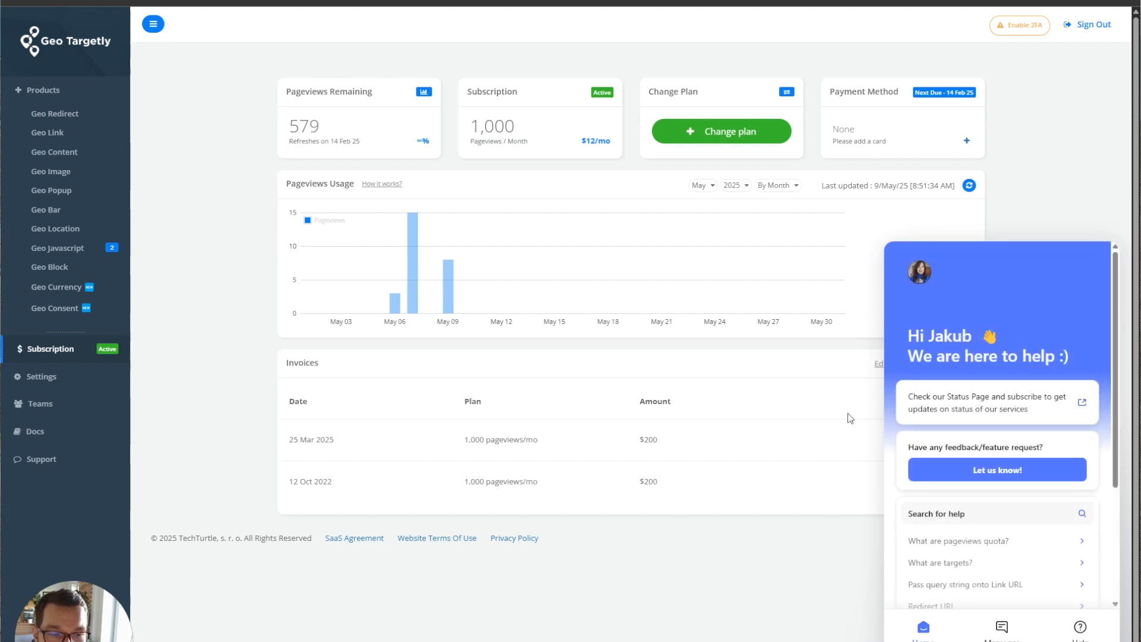
pyautogui.scroll(-1, 1040, 434)
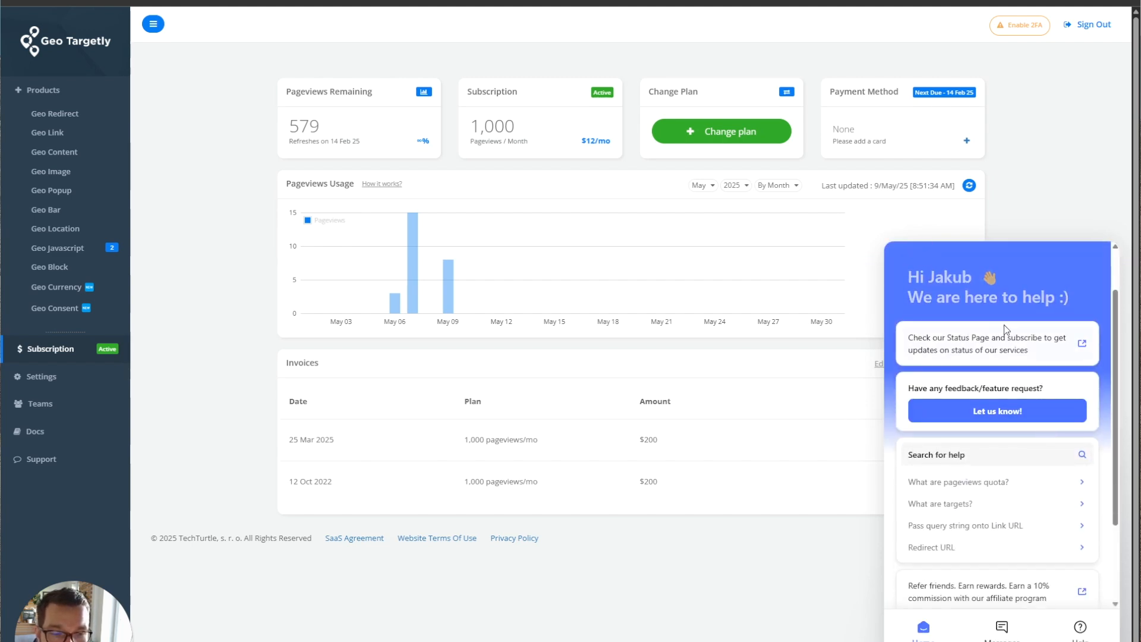
pyautogui.scroll(1, 986, 404)
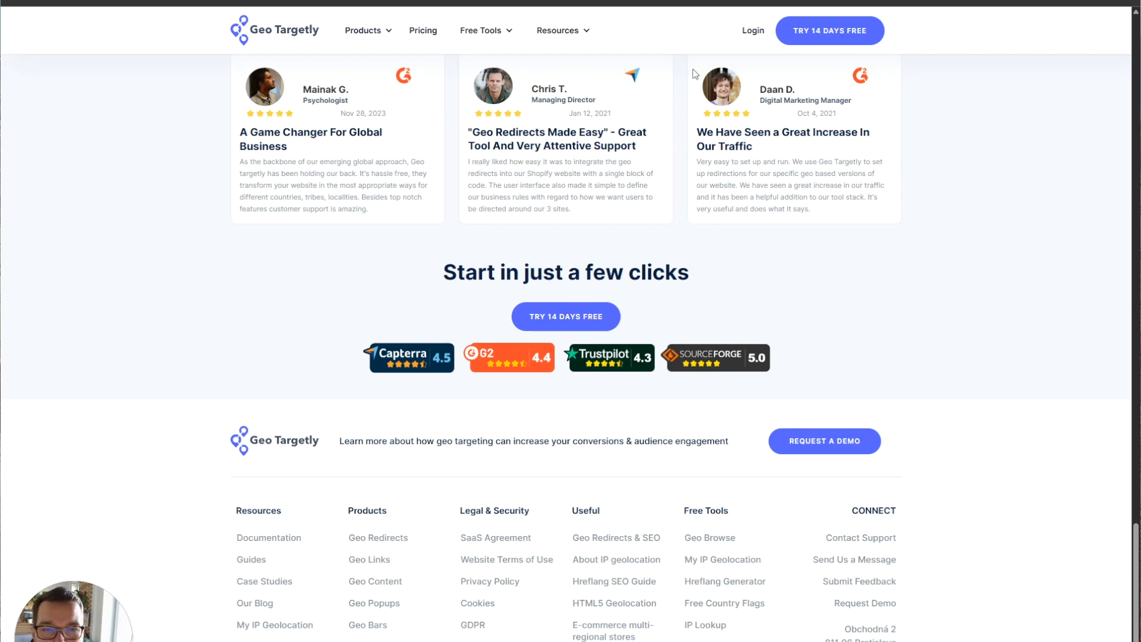
# Open the Geo Javascript docs from the website's product guides and documentation page and look over the article list
pyautogui.moveTo(577, 39)
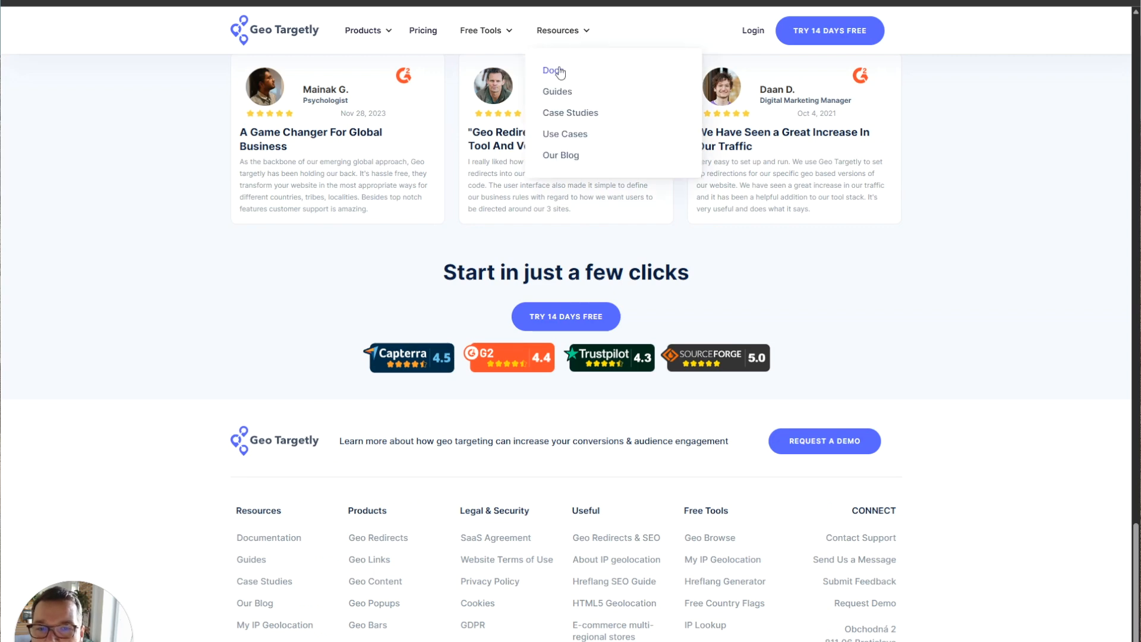
pyautogui.click(590, 72)
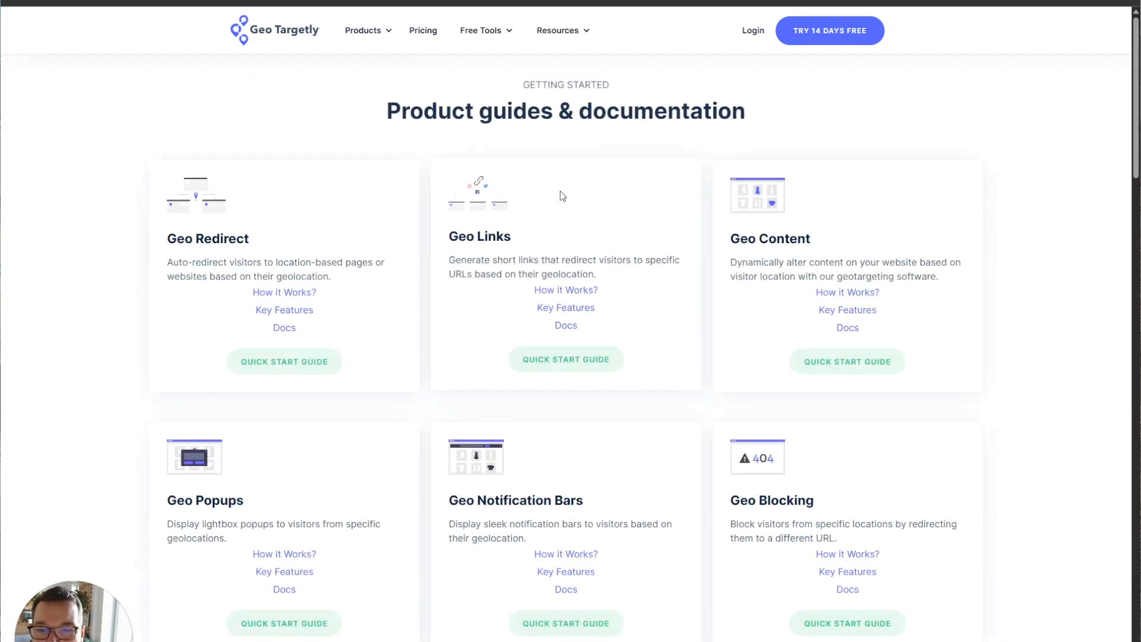
pyautogui.scroll(-4, 562, 196)
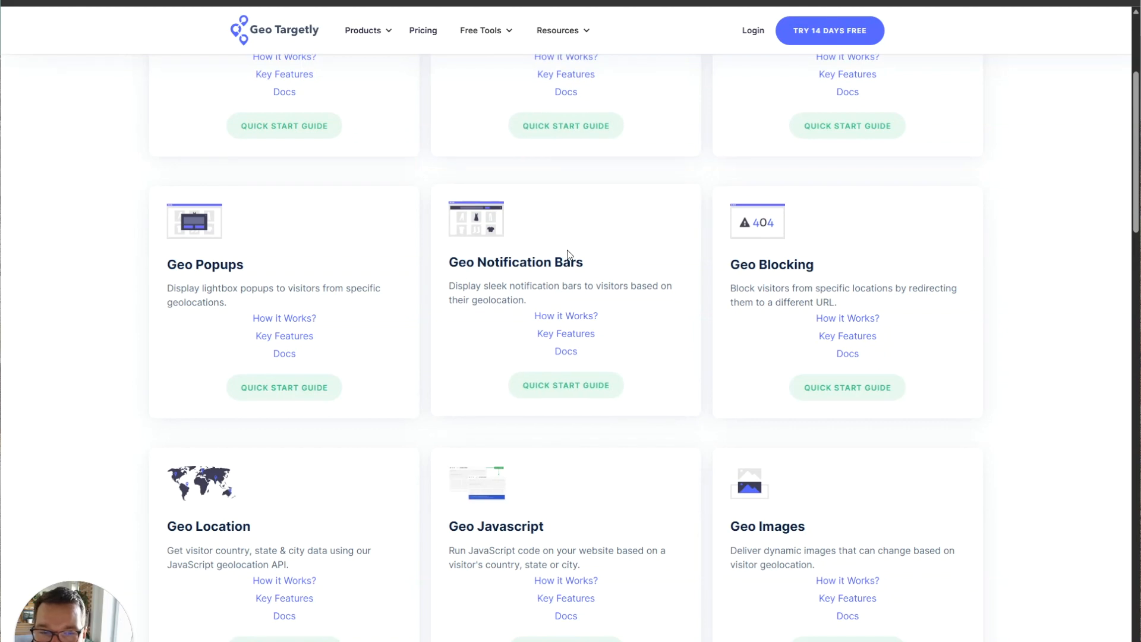
pyautogui.scroll(-2, 567, 254)
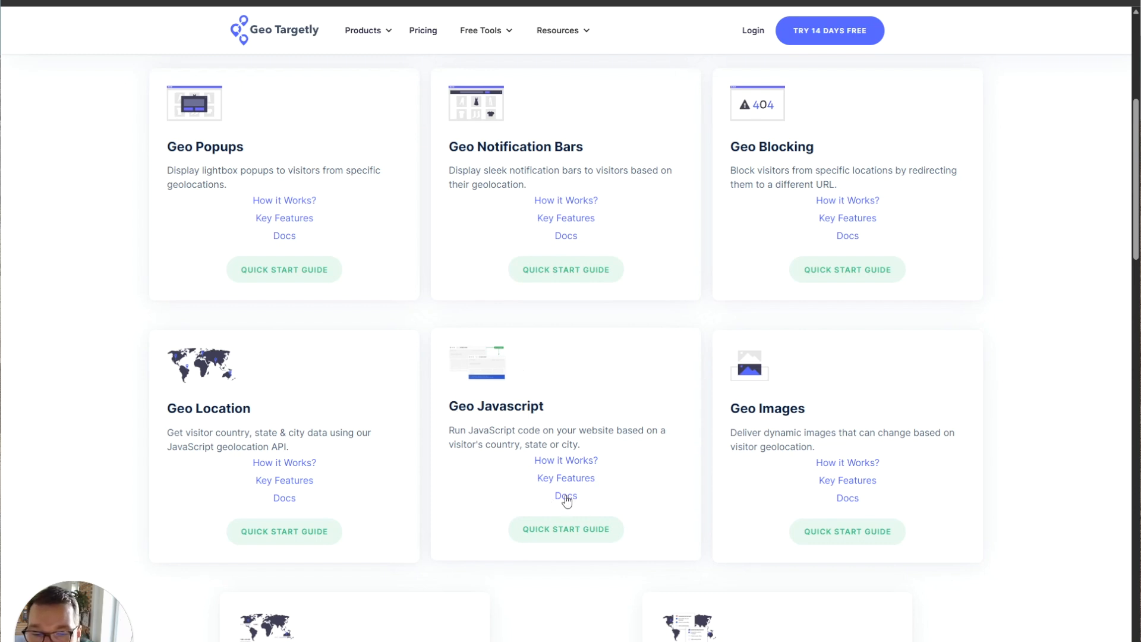
pyautogui.click(567, 534)
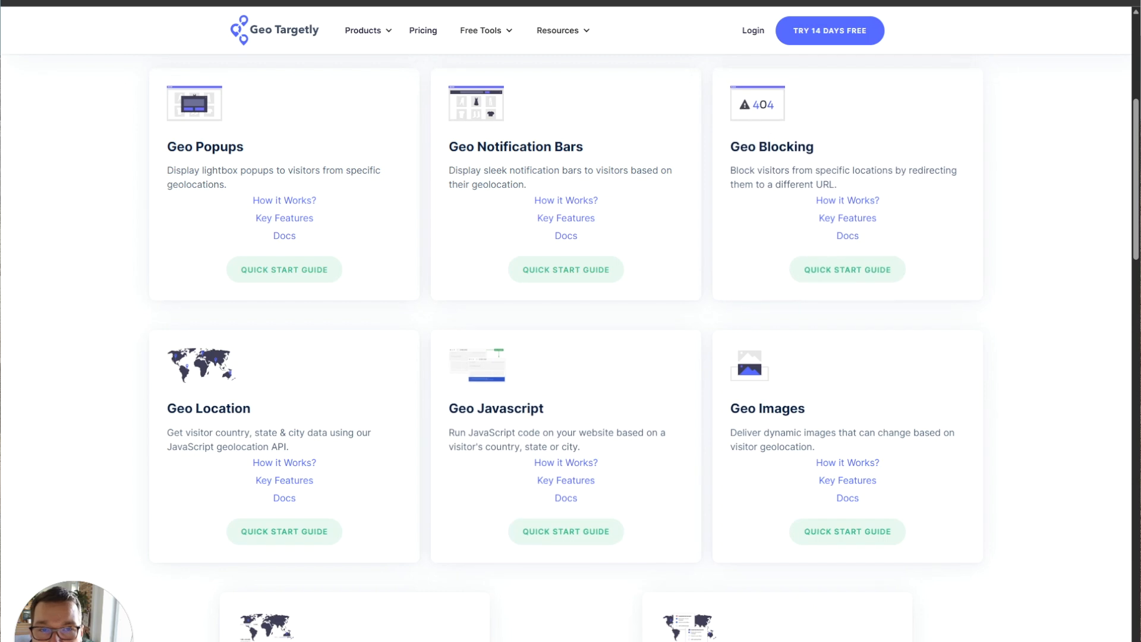
pyautogui.scroll(-7, 487, 245)
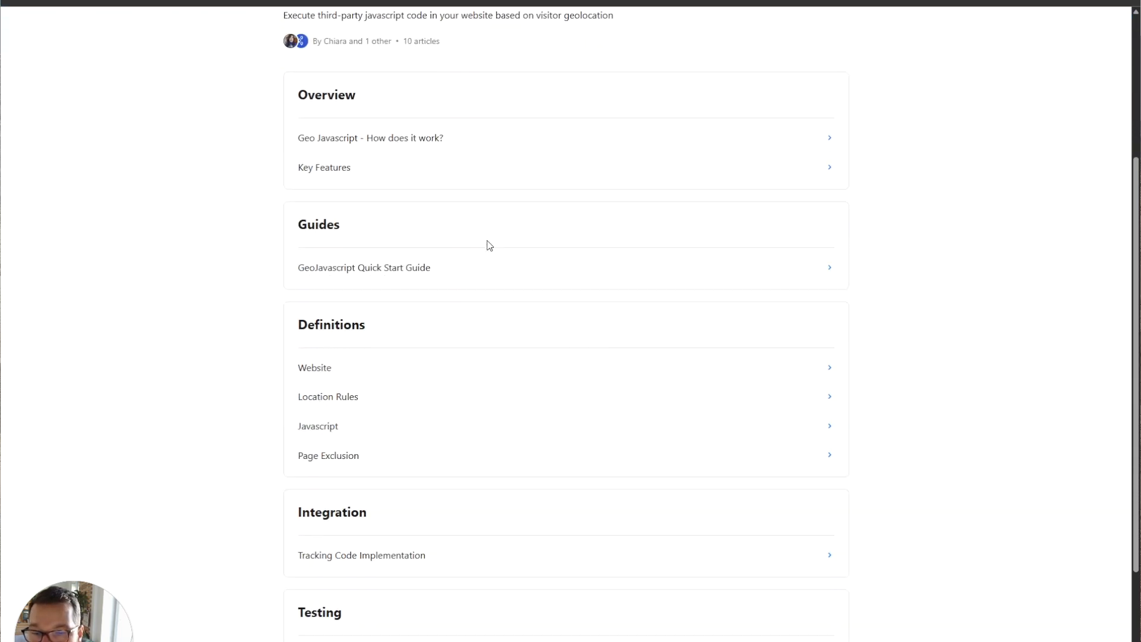
pyautogui.scroll(4, 487, 245)
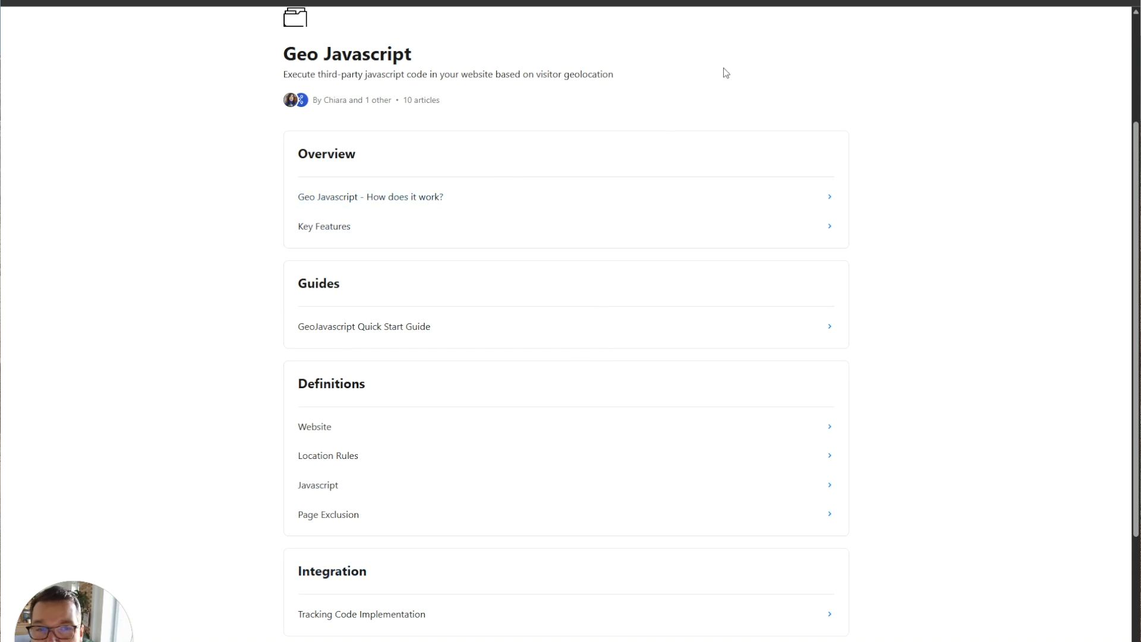
# Switch to the Geo Javascript Quick Start Guide and page through its slides to slide 5
pyautogui.hotkey('ctrl', 'Tab')
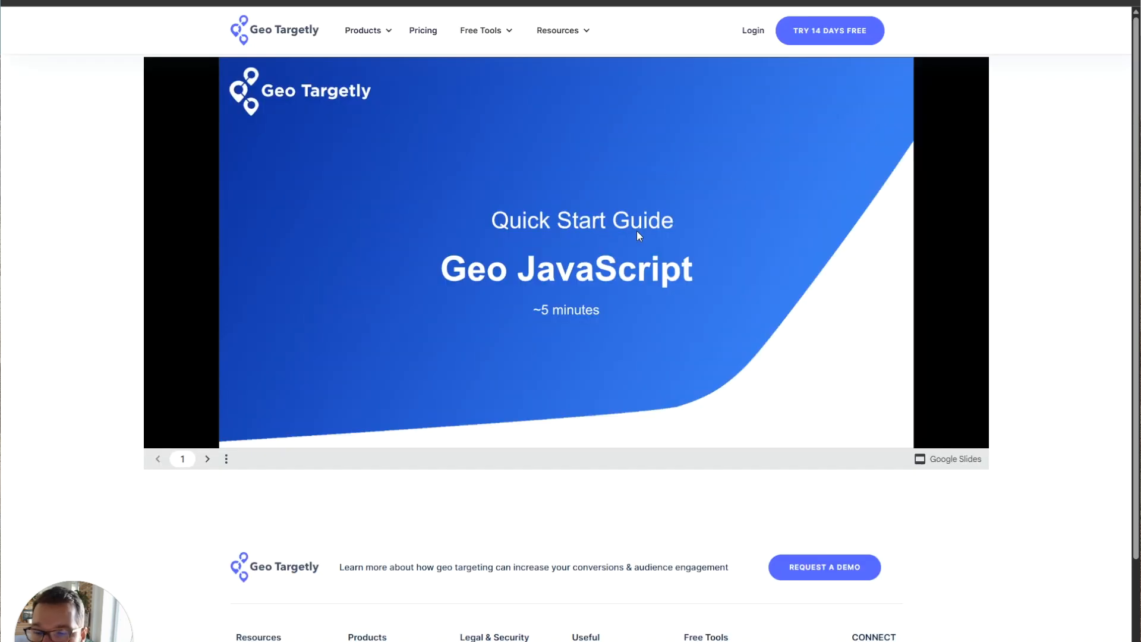
pyautogui.click(208, 458)
pyautogui.click(208, 459)
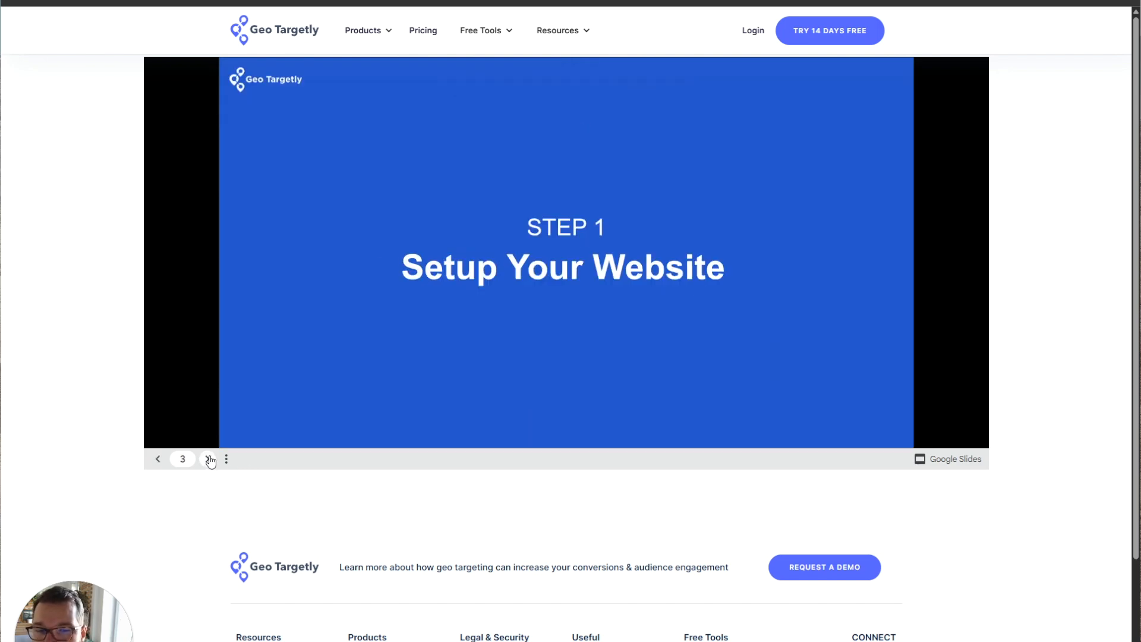
pyautogui.click(208, 459)
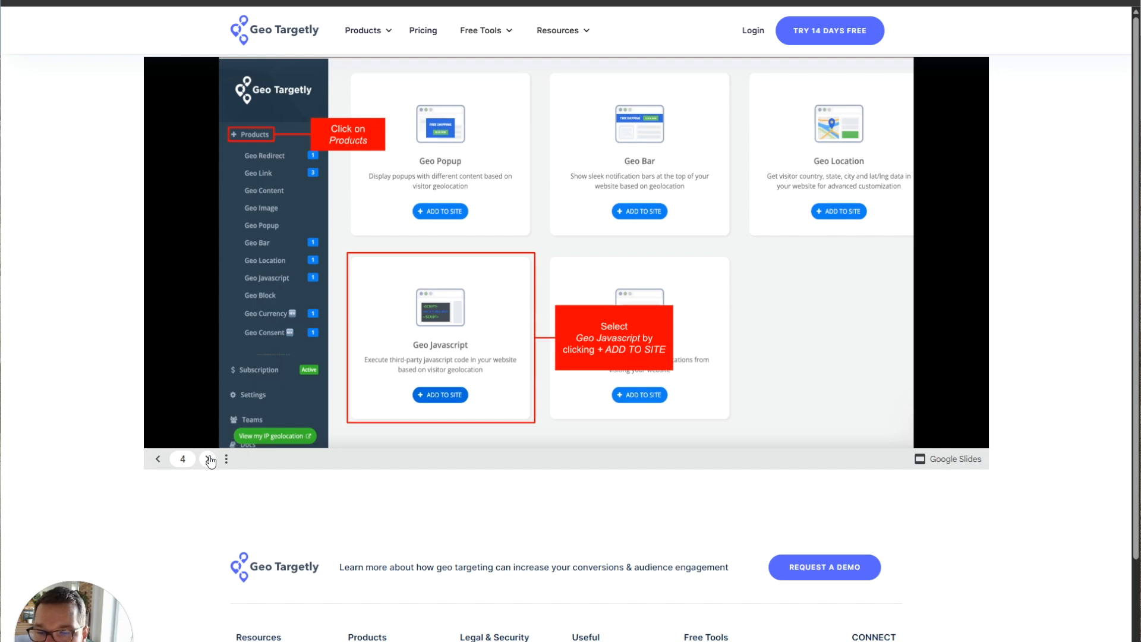
pyautogui.click(208, 458)
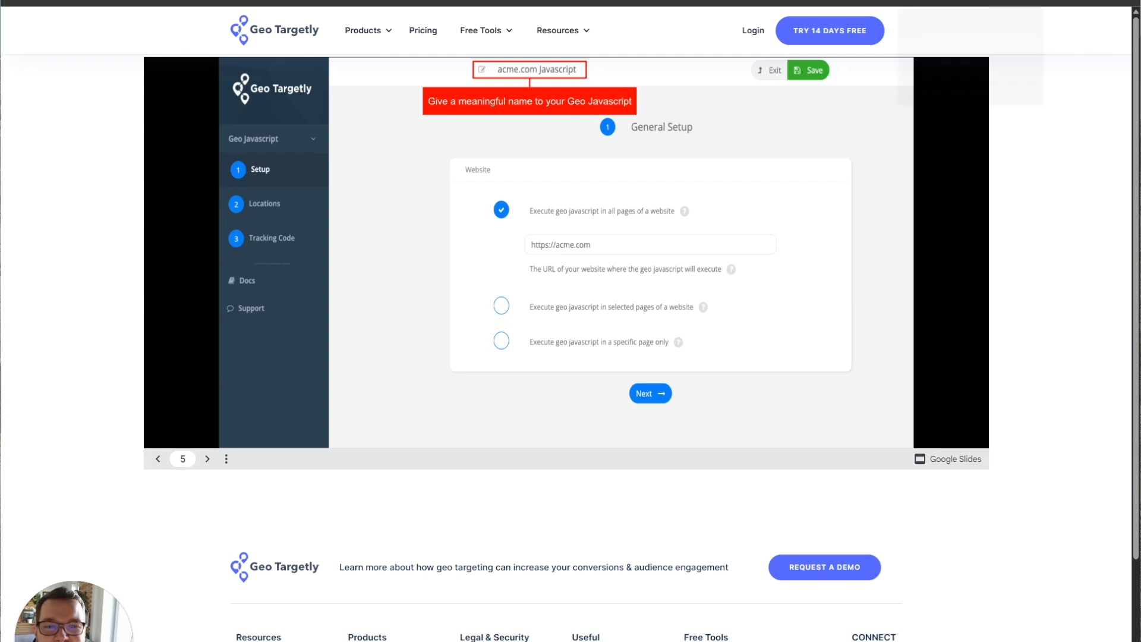
# Open the Geo Targetly product Updates page and read through the recent feature announcements
pyautogui.moveTo(1137, 64); pyautogui.dragTo(1138, 206)
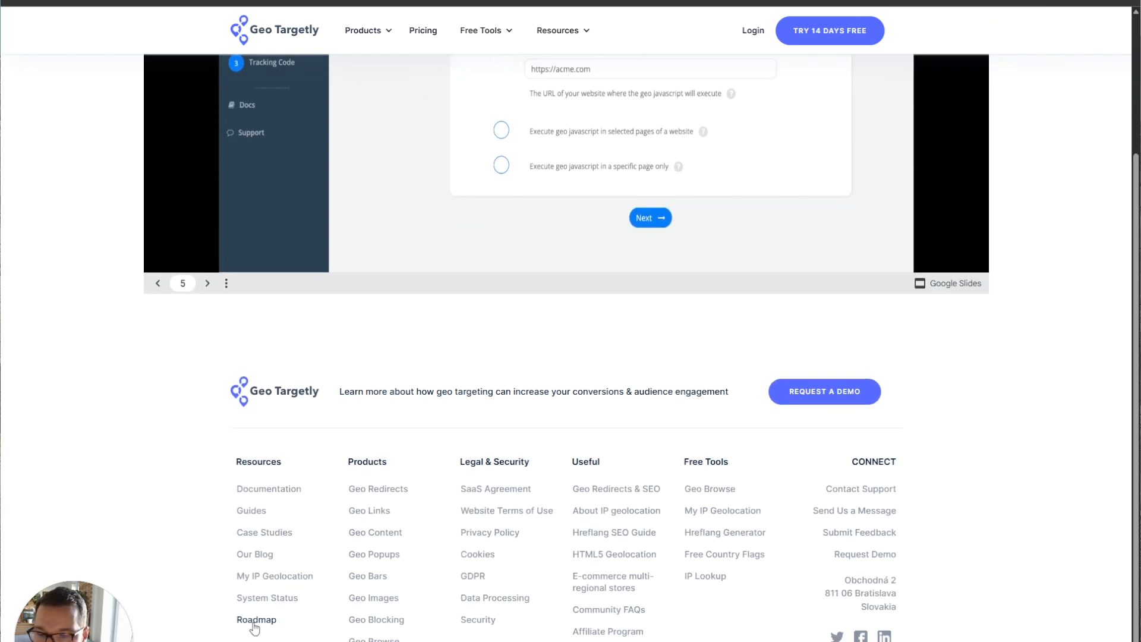
pyautogui.click(802, 2)
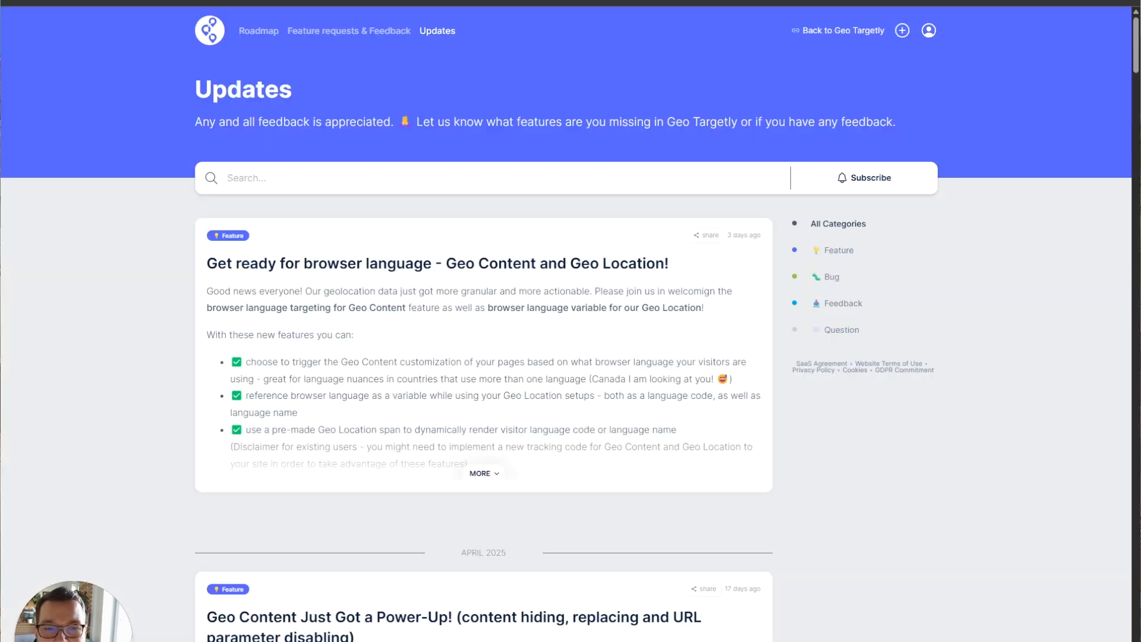
pyautogui.scroll(-6, 349, 282)
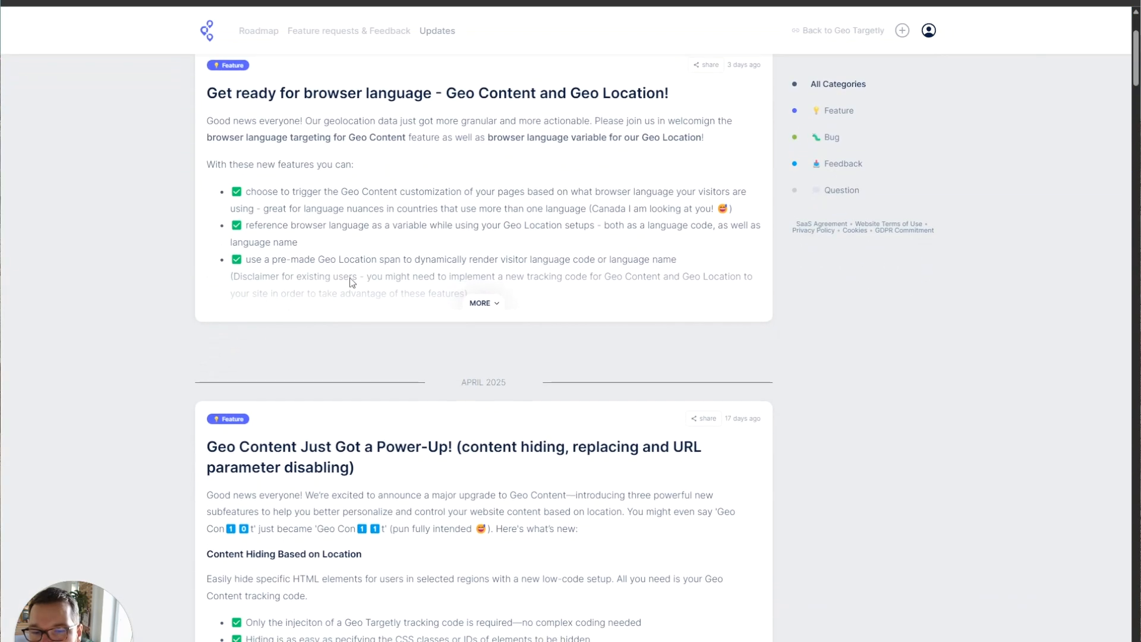
pyautogui.scroll(-10, 123, 288)
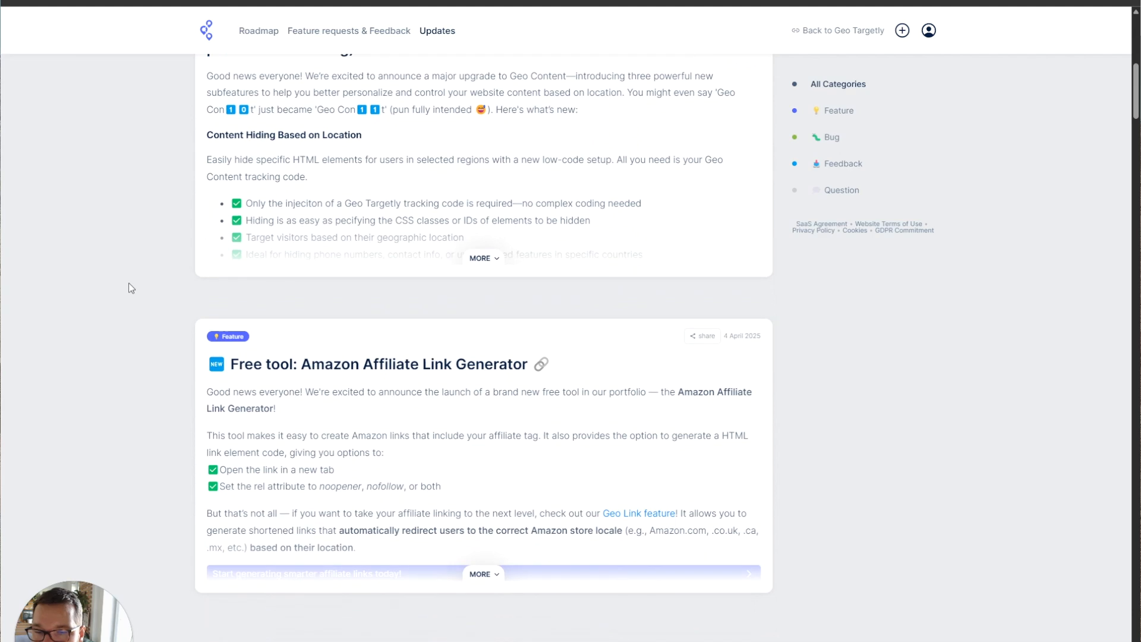
pyautogui.scroll(-1, 141, 292)
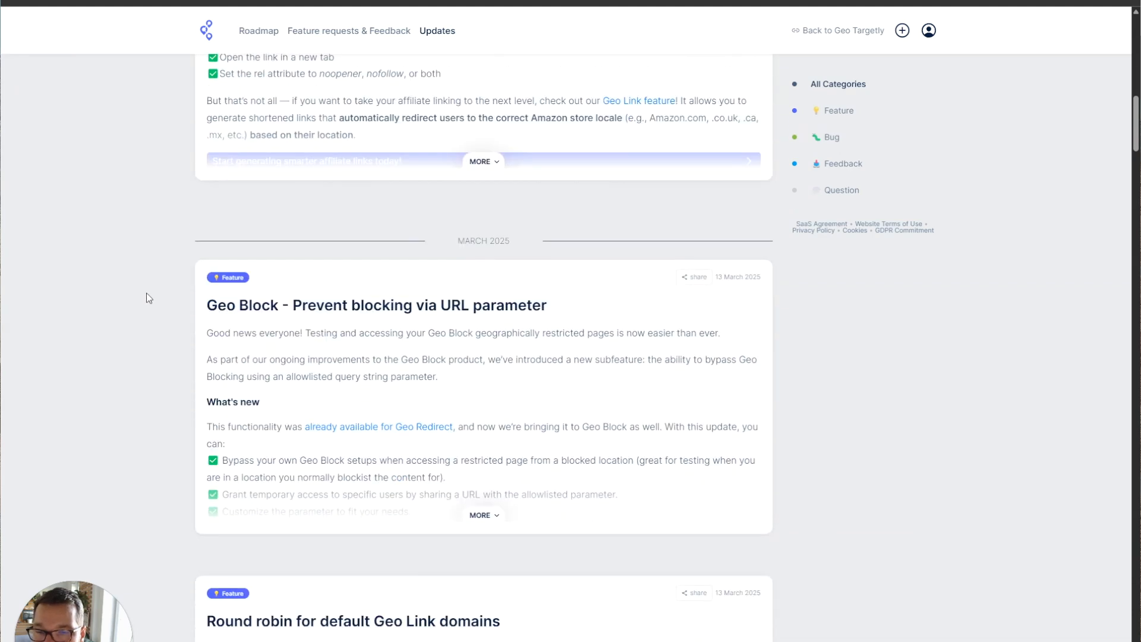